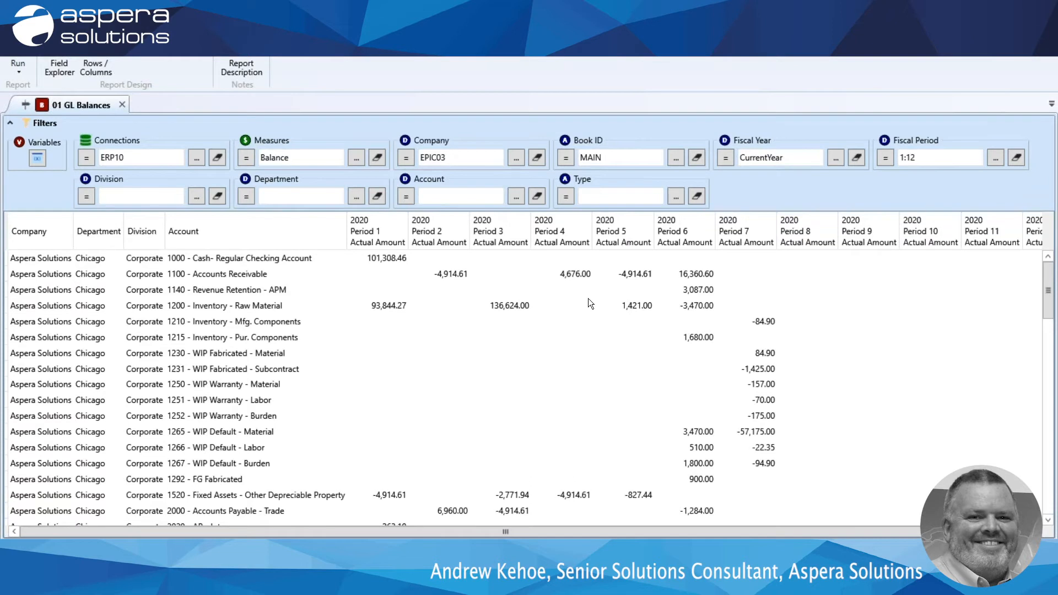
Add the Budget measure to the report's Measures filter alongside Balance.
left_click(355, 158)
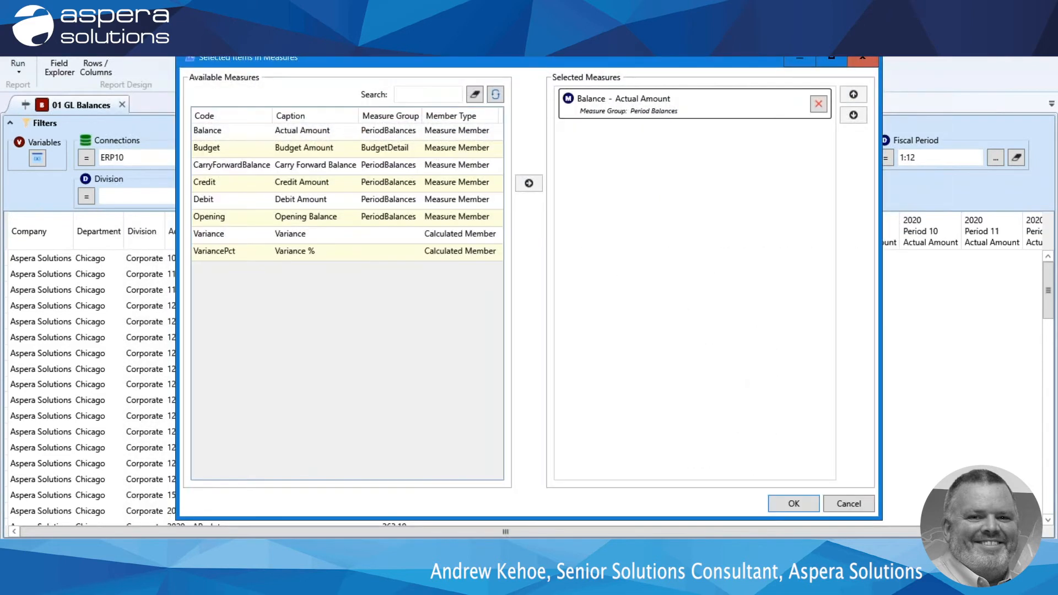
left_click(332, 153)
left_click(529, 184)
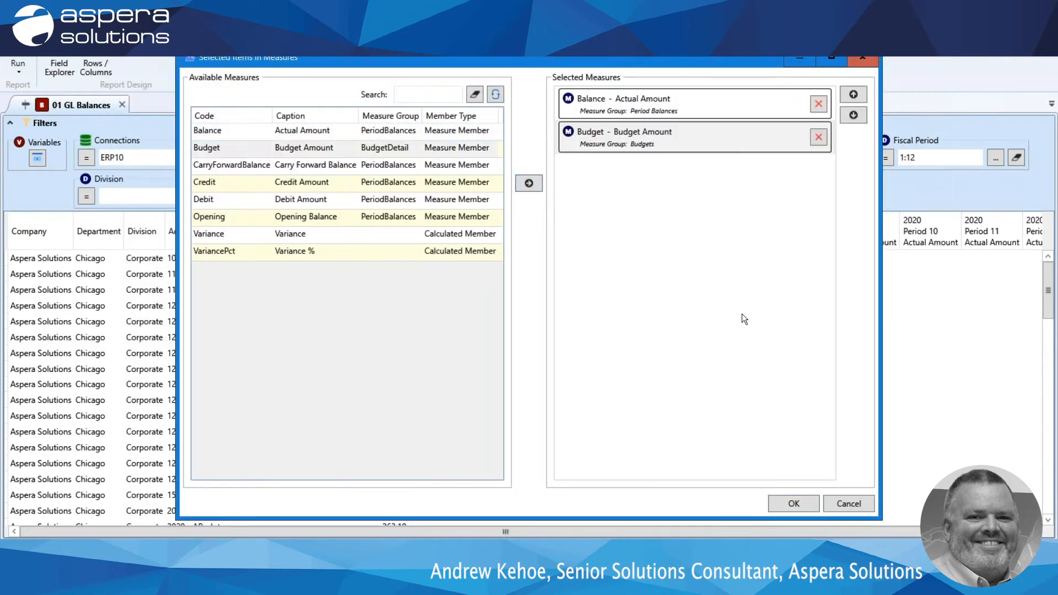
left_click(794, 503)
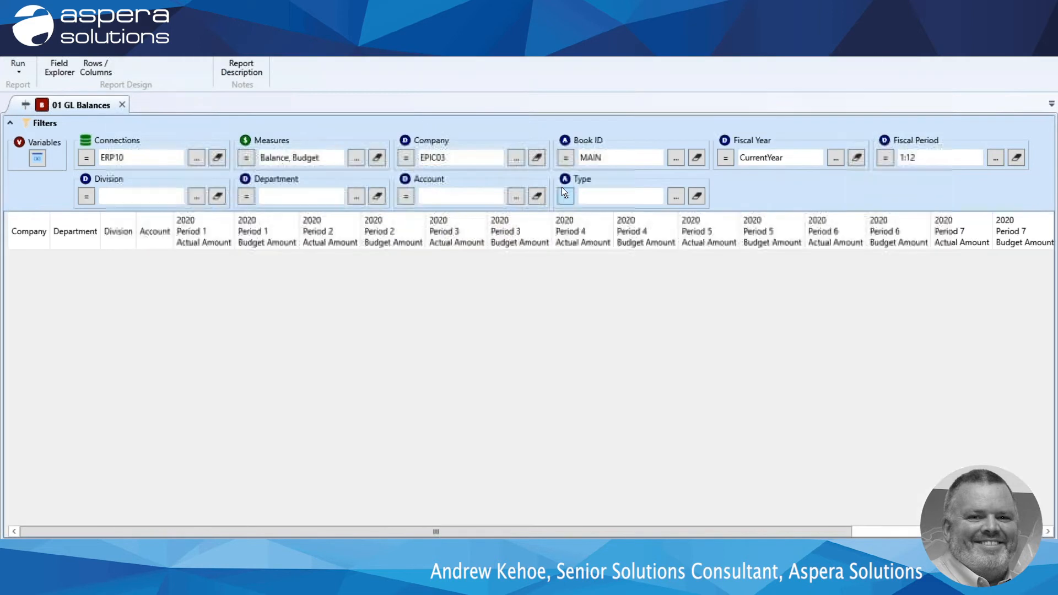
Add company EPIC06 (Epicor Education) to the Company filter alongside EPIC03 and run the report.
left_click(516, 158)
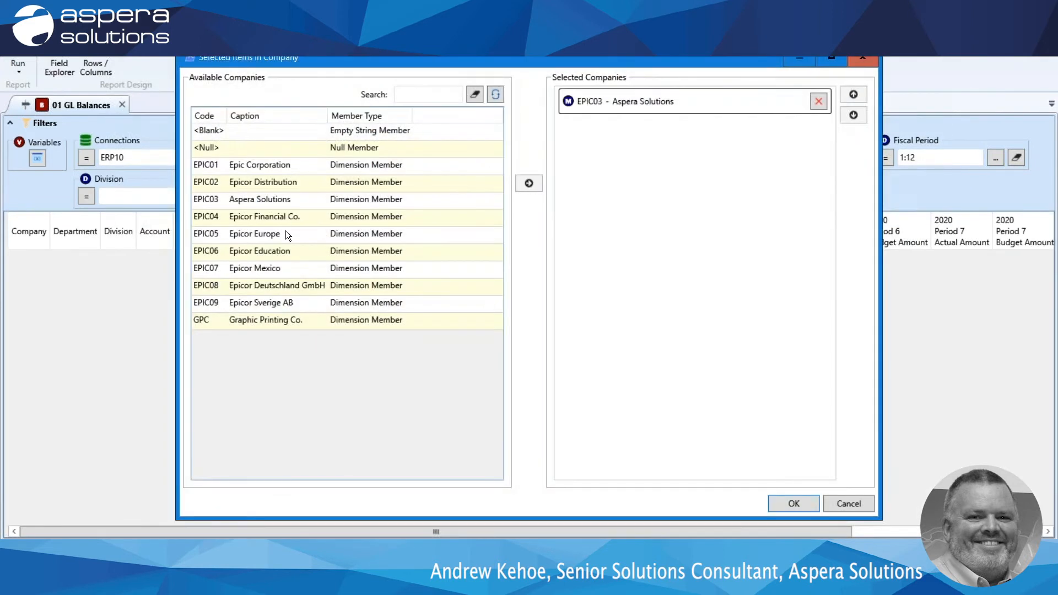
left_click(271, 255)
left_click(529, 183)
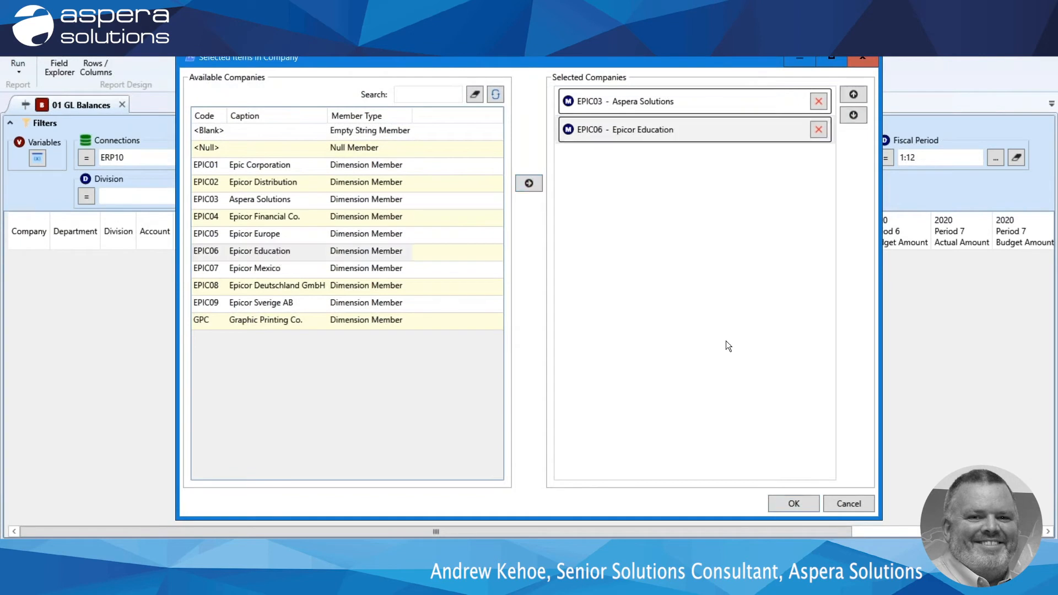
left_click(799, 506)
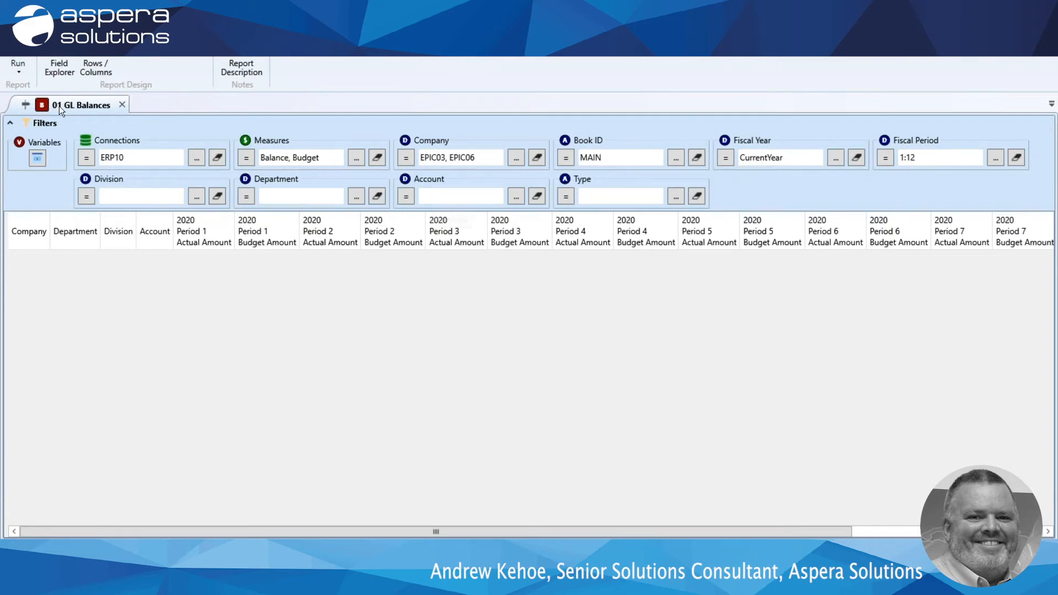
left_click(18, 65)
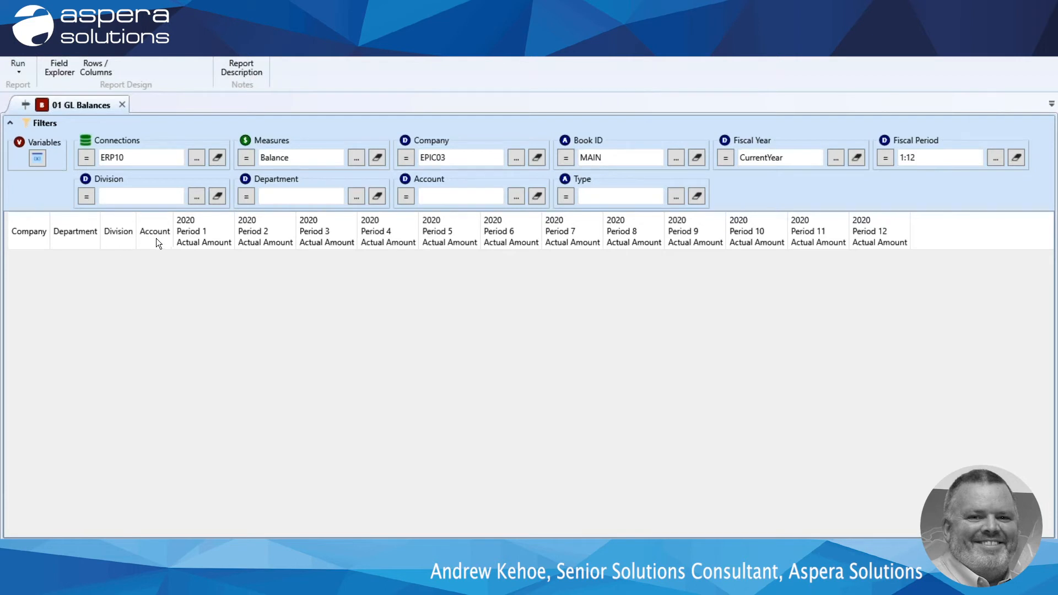
Remove the Division, Department and Company columns from the GL Balances report and run it.
right_click(116, 234)
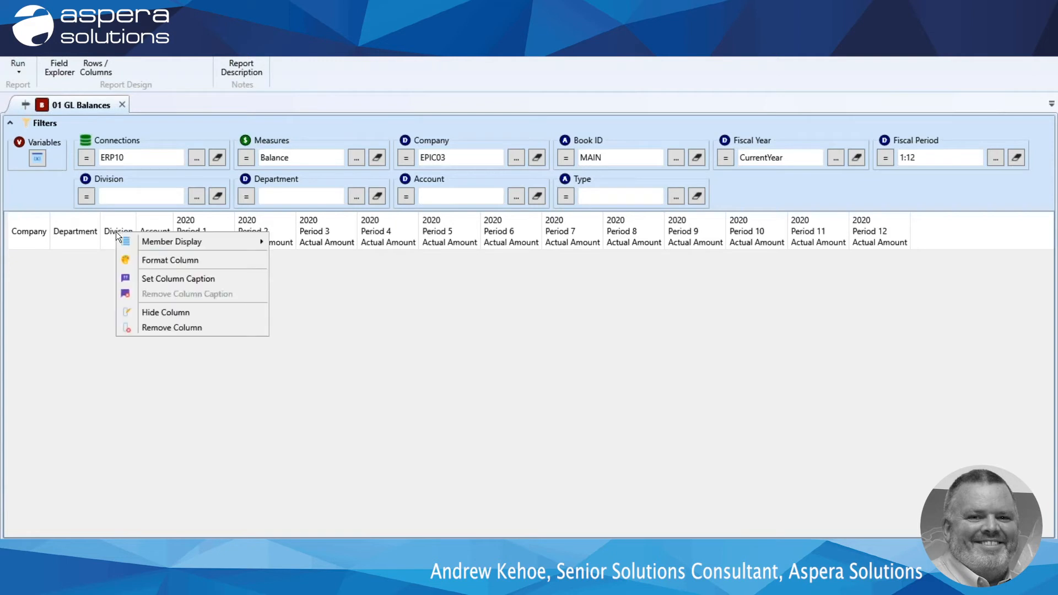
left_click(164, 326)
right_click(64, 233)
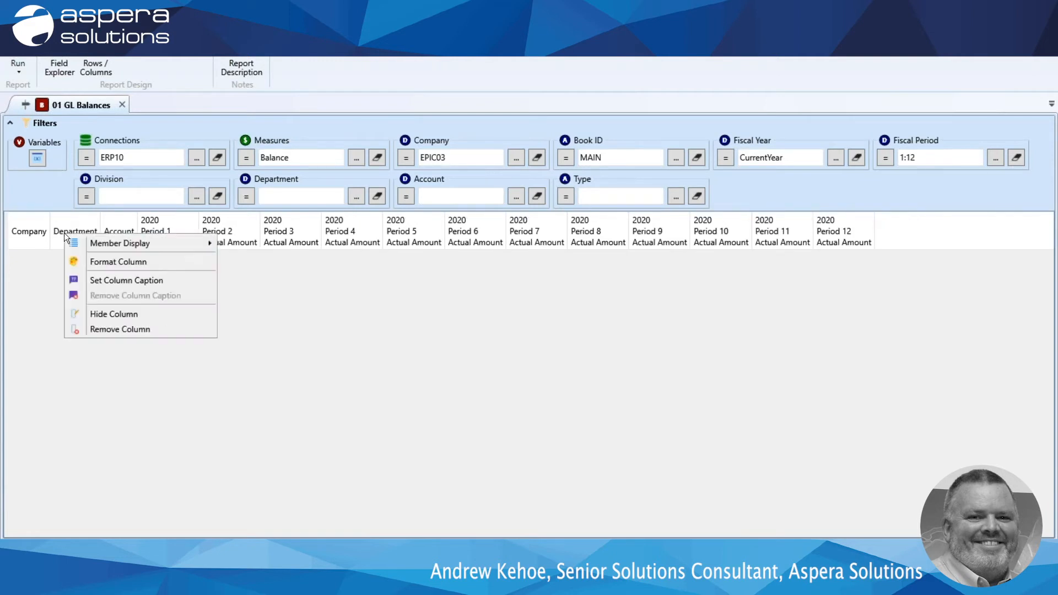
left_click(104, 329)
right_click(23, 234)
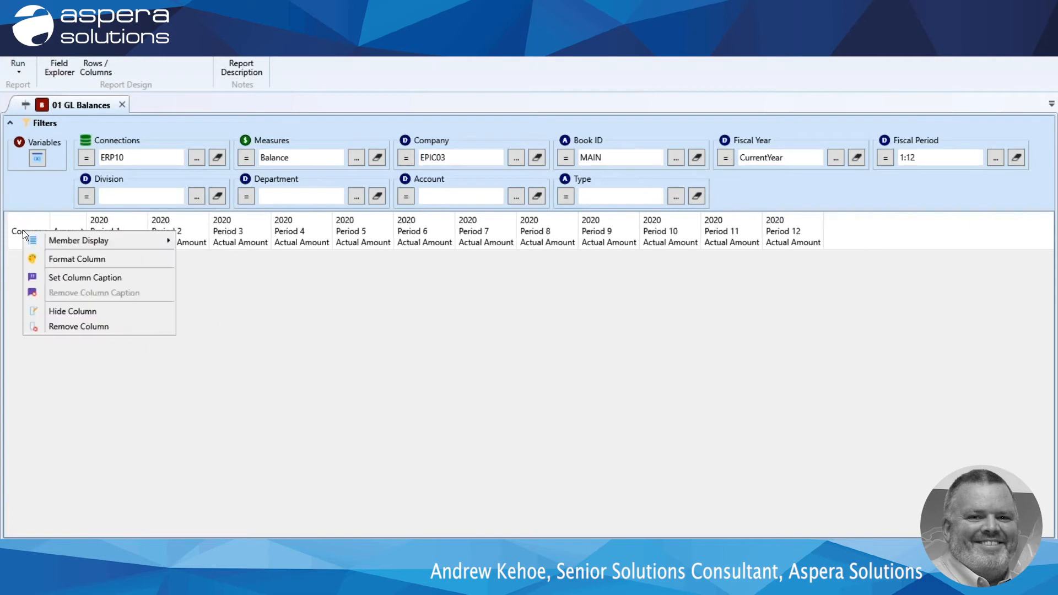
left_click(63, 326)
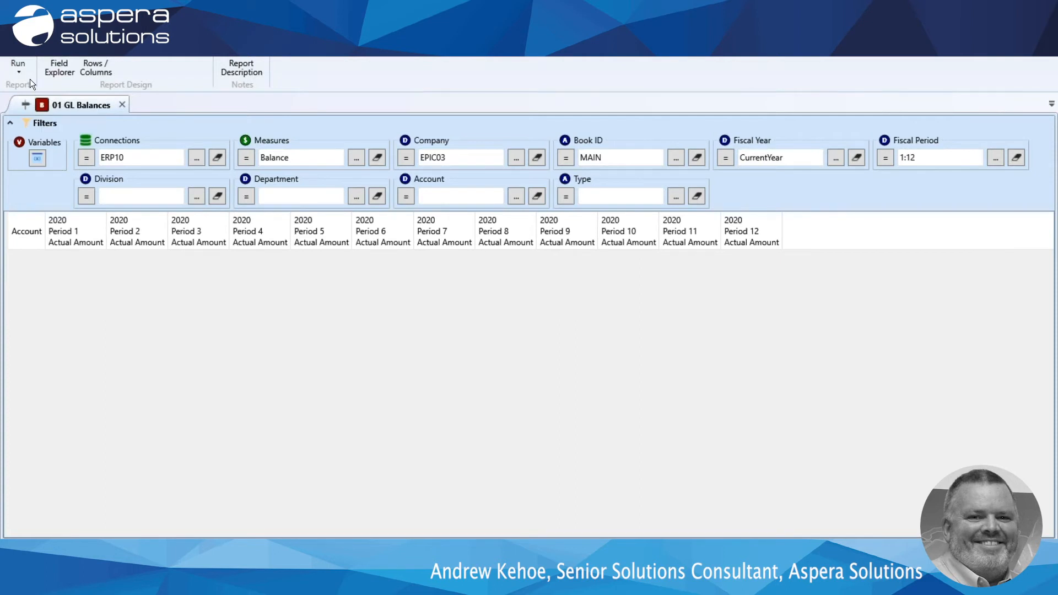
left_click(17, 65)
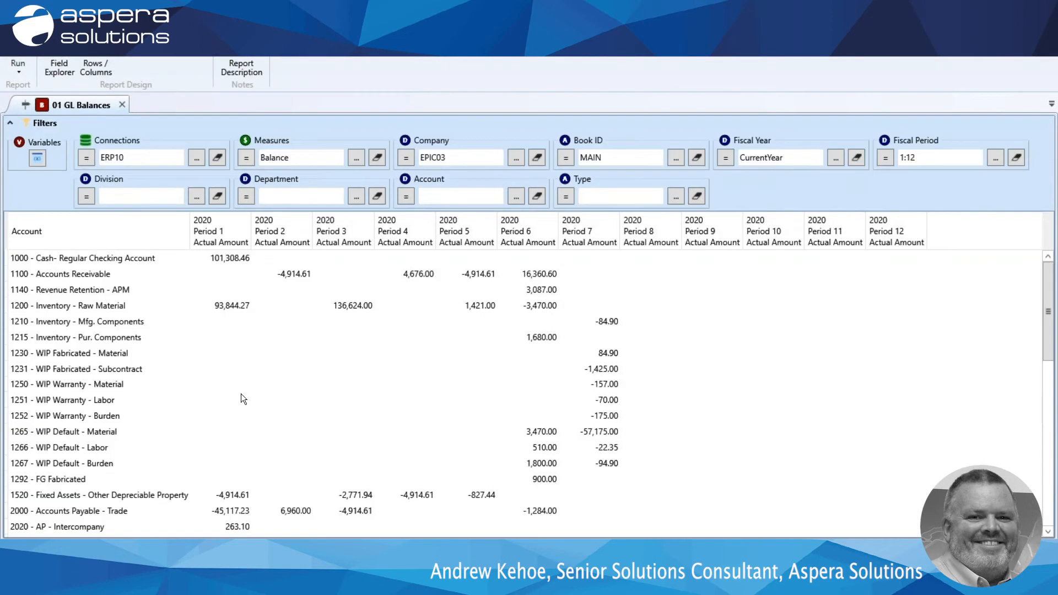
Filter the report to account type B and run it.
scroll(240, 394, "down", 6)
scroll(241, 393, "down", 4)
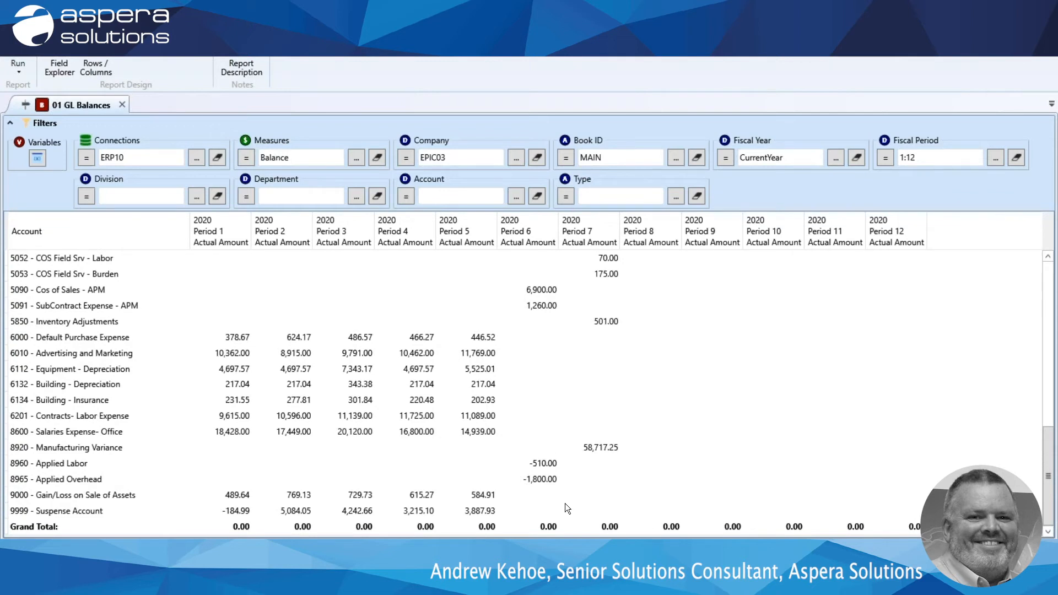
left_click(676, 195)
left_click(219, 166)
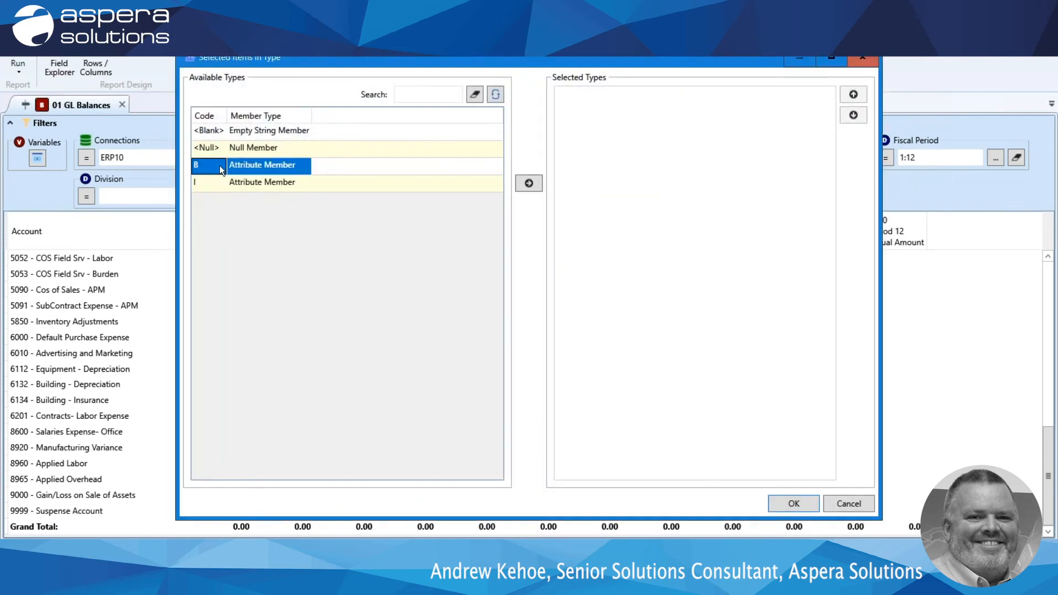
left_click(528, 183)
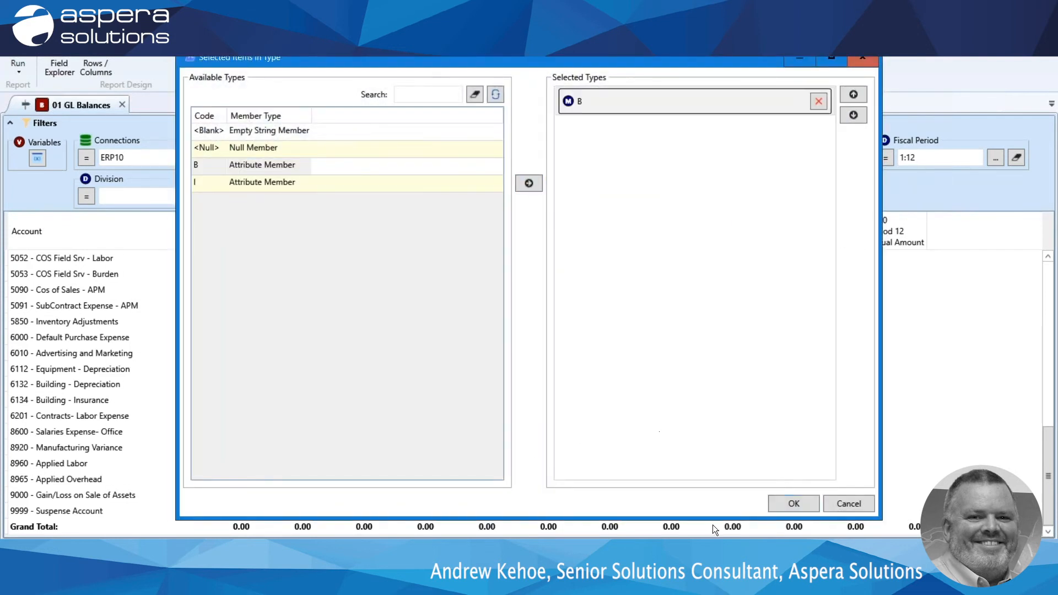
left_click(779, 503)
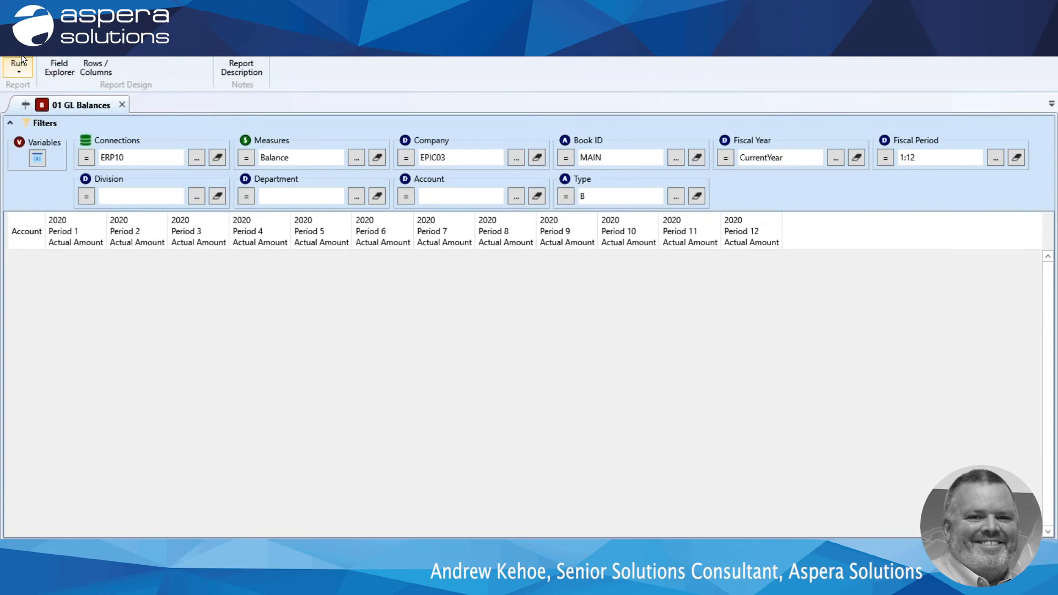
left_click(21, 57)
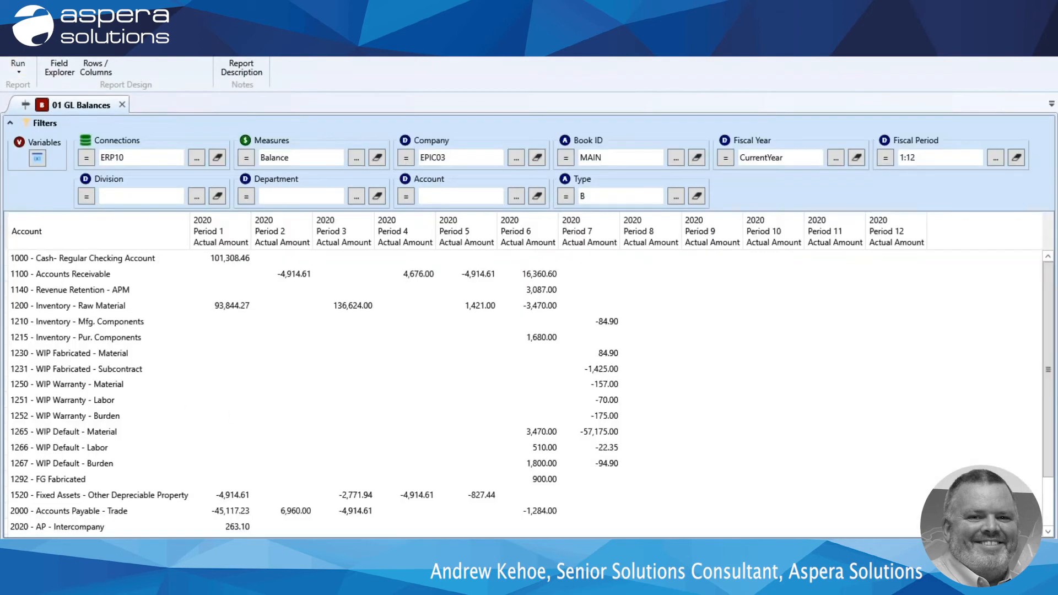
Start saving the report as a copy and create a new folder with the presenter's first name under Shared Reports.
left_click(12, 25)
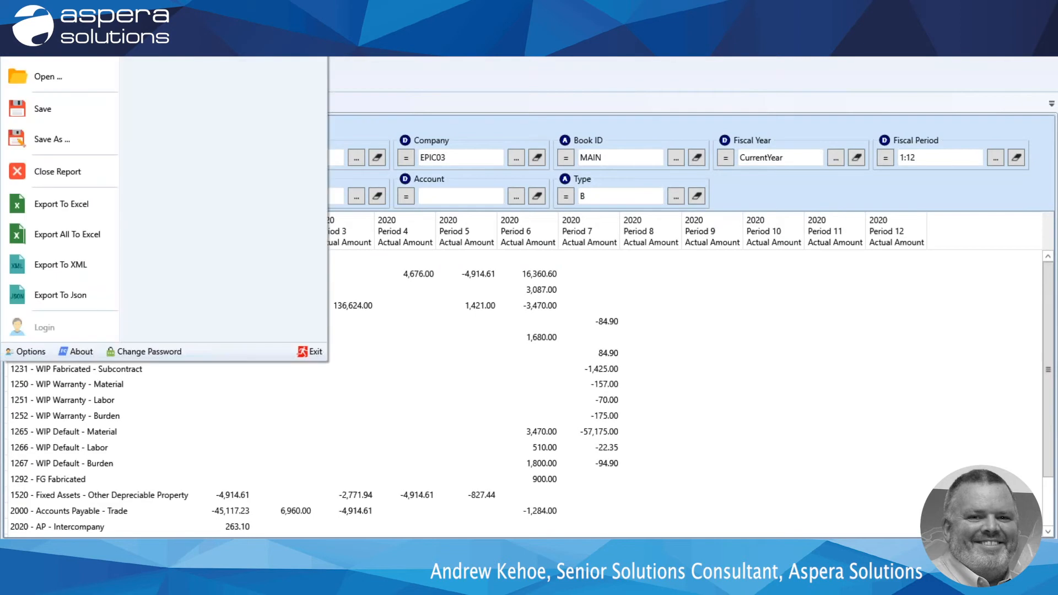
left_click(49, 138)
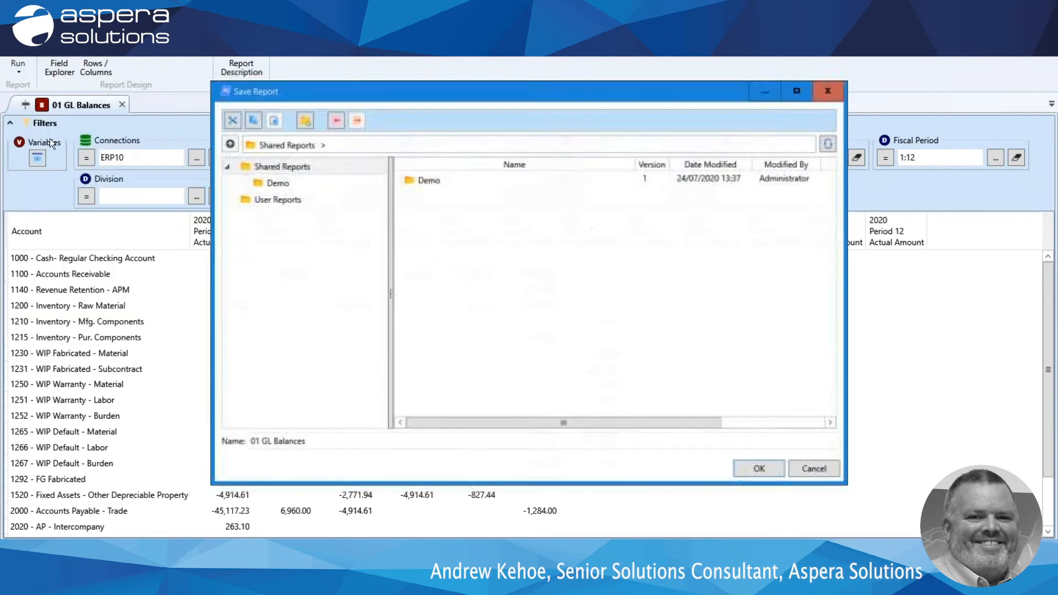
left_click(277, 184)
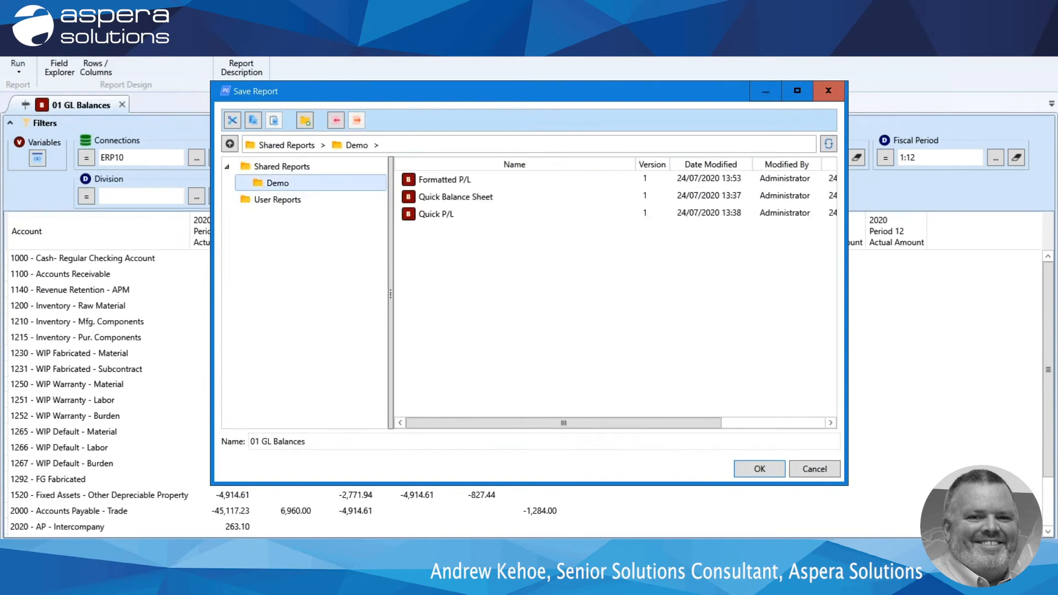
left_click(259, 167)
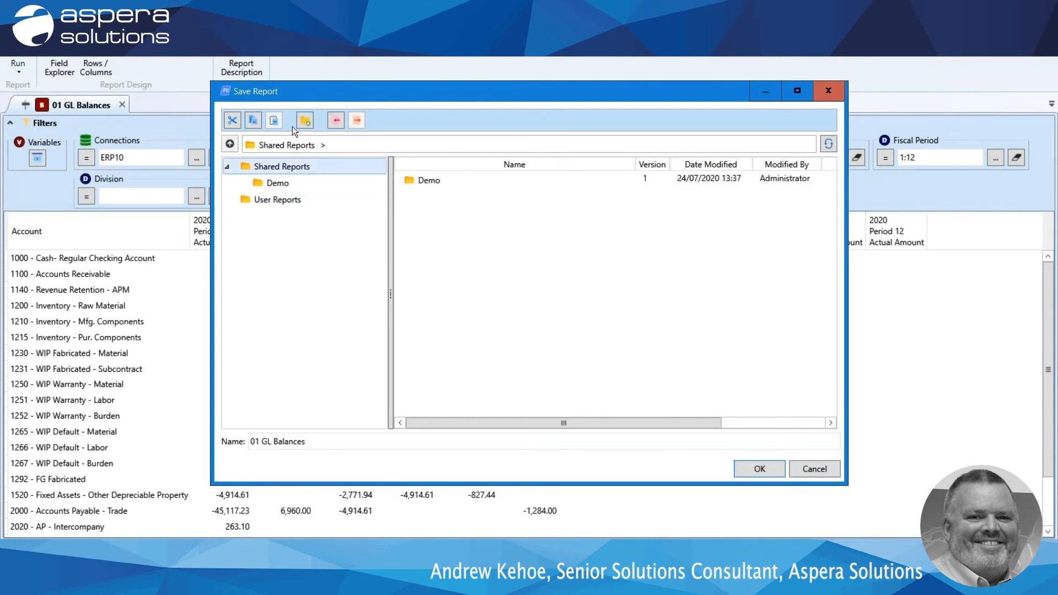
left_click(305, 119)
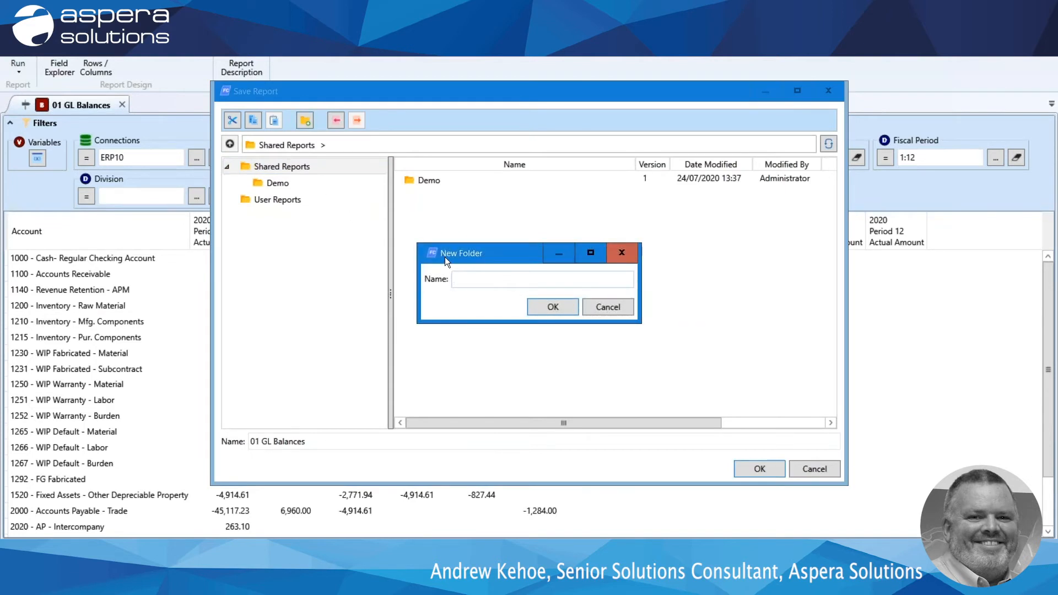
type("Andrew")
left_click(546, 307)
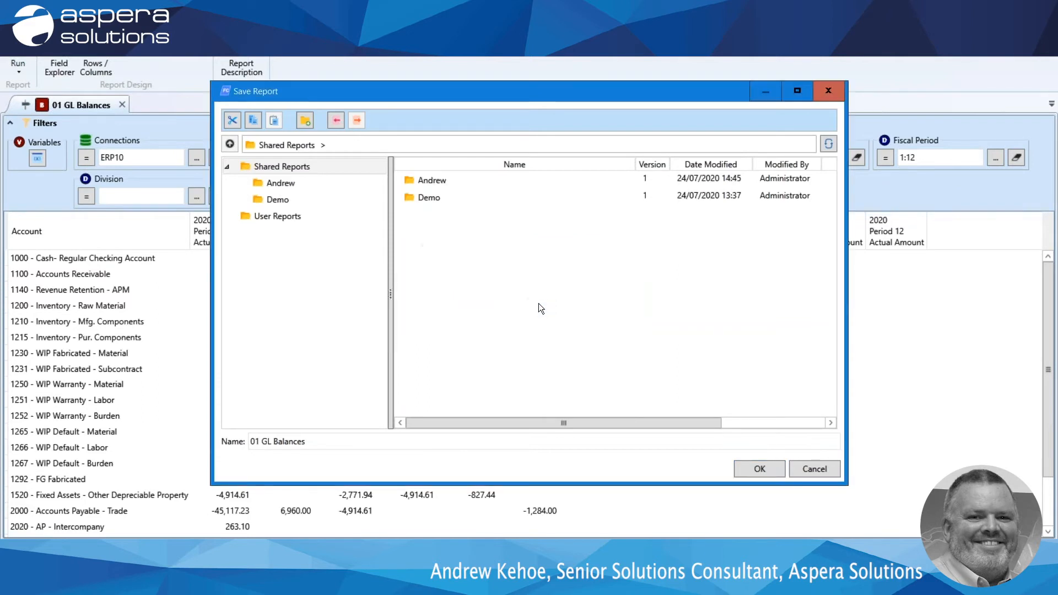
Save the report as "Quick Balance Sheet" in the new personal folder under Shared Reports.
left_click(270, 183)
left_click(346, 442)
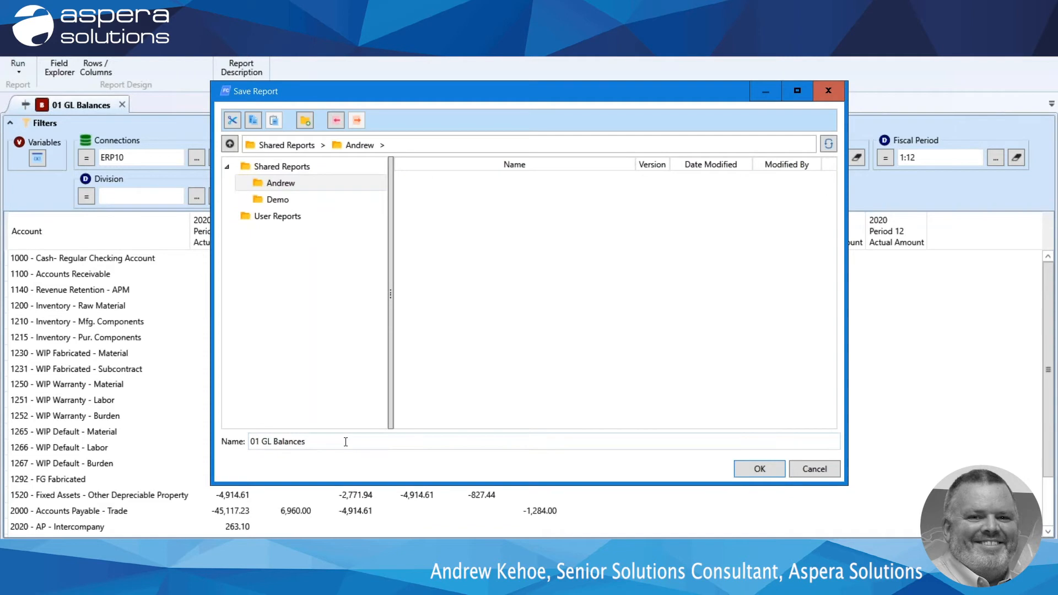
left_click_drag(345, 442, 238, 433)
type("Quick Balance Sheet")
left_click(754, 467)
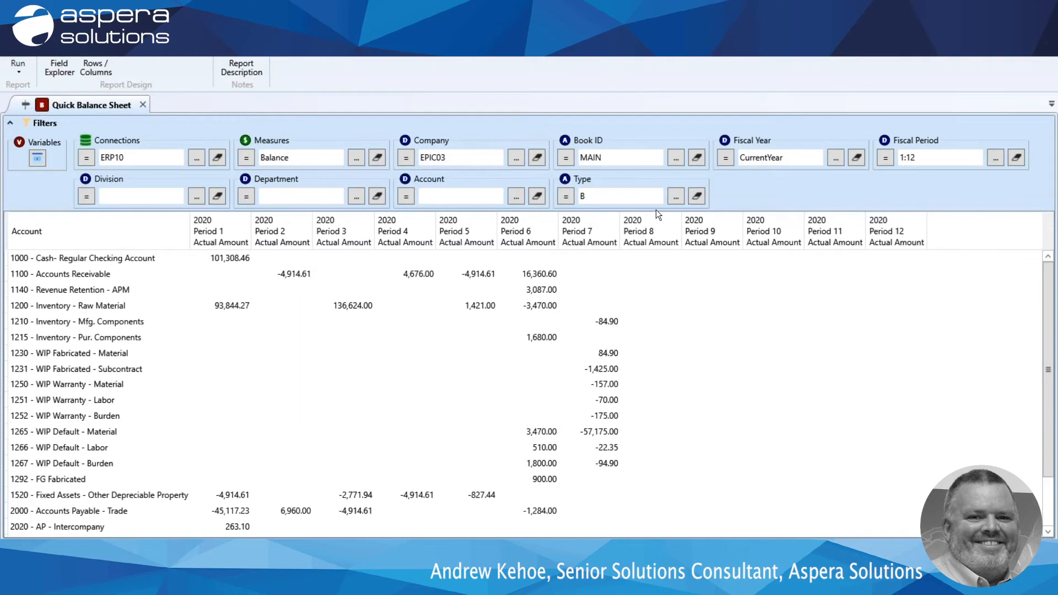
Change the Type filter to I, run the report and look through the resulting accounts.
left_click(604, 195)
key("BackSpace")
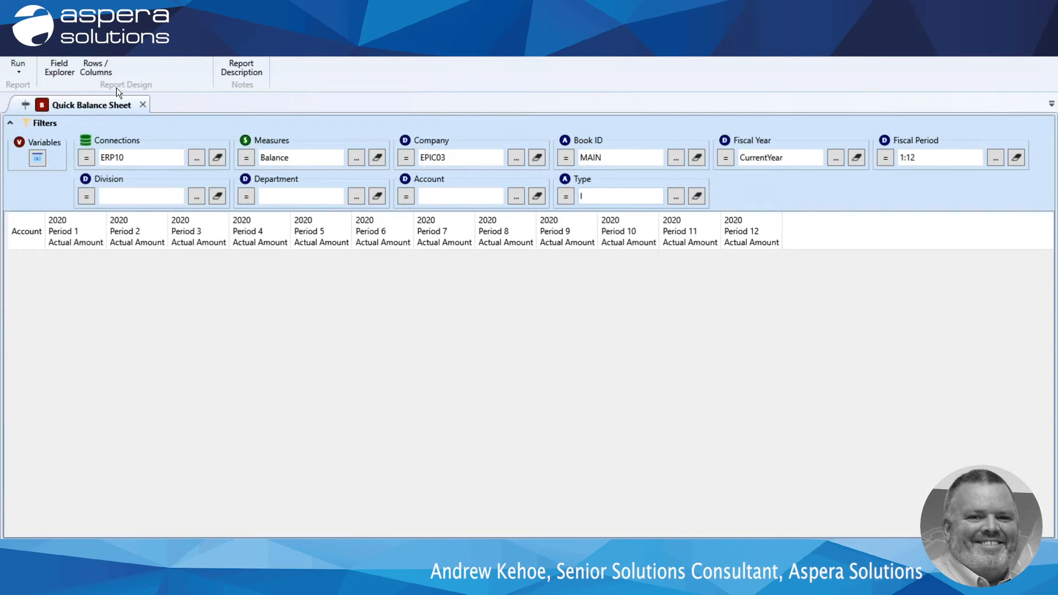
left_click(18, 65)
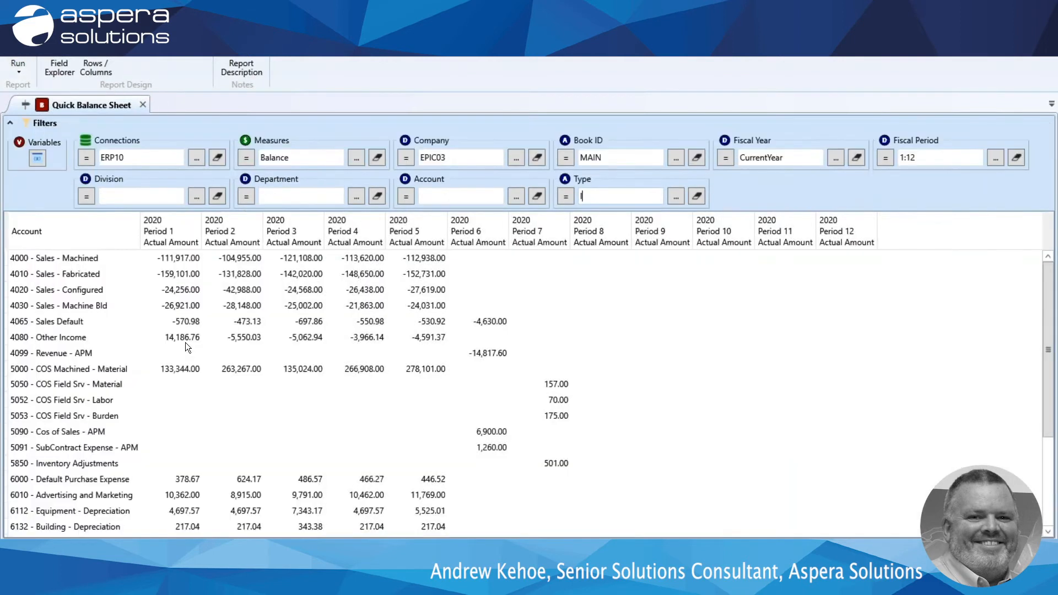
scroll(185, 343, "down", 4)
scroll(185, 342, "up", 3)
Save a copy of the report as "Quick P&L" in the same personal folder.
left_click(17, 28)
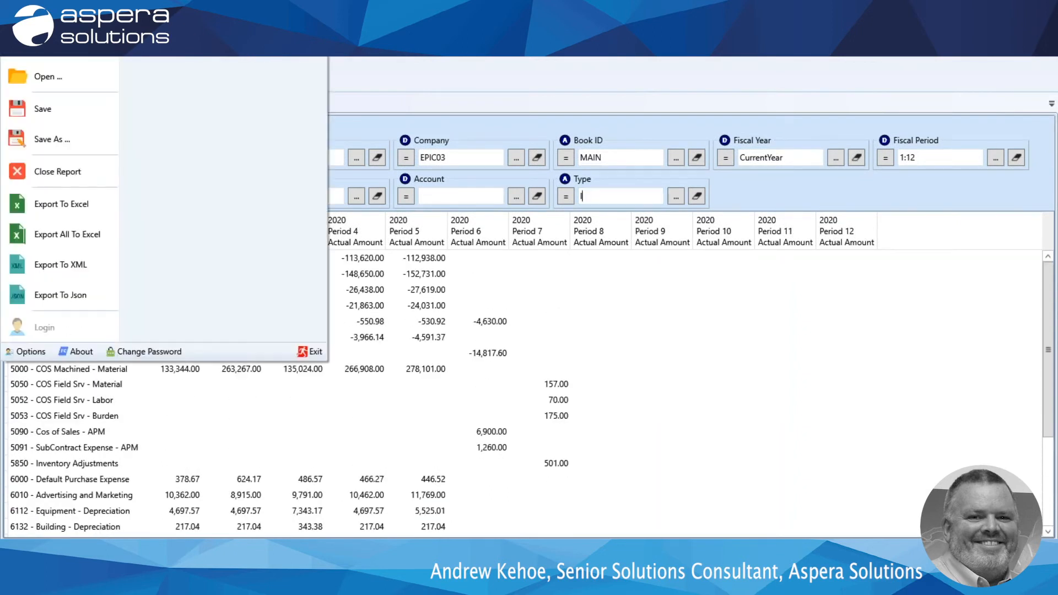
left_click(45, 142)
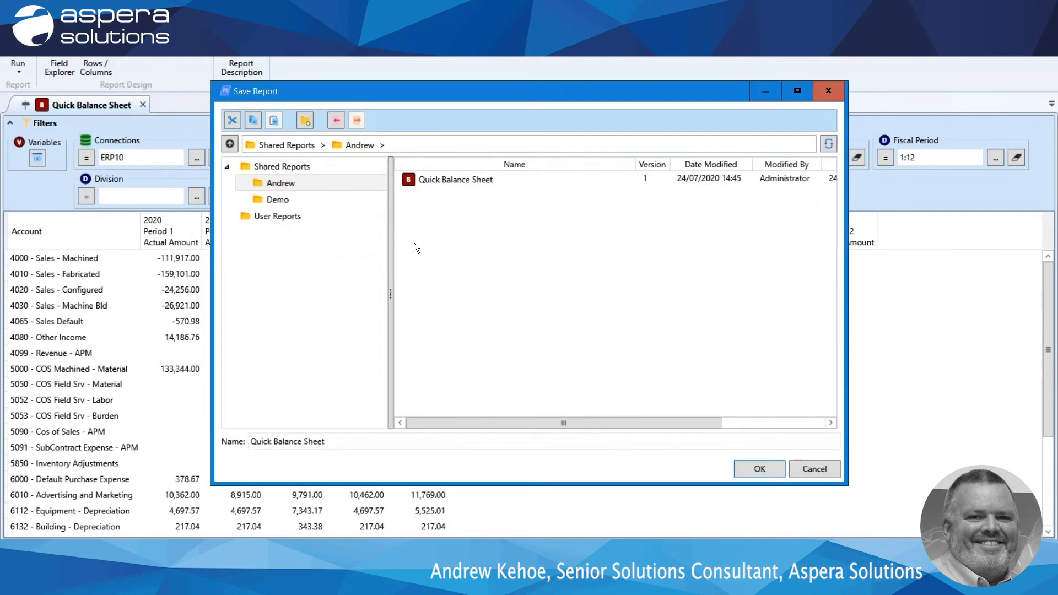
left_click_drag(326, 442, 275, 441)
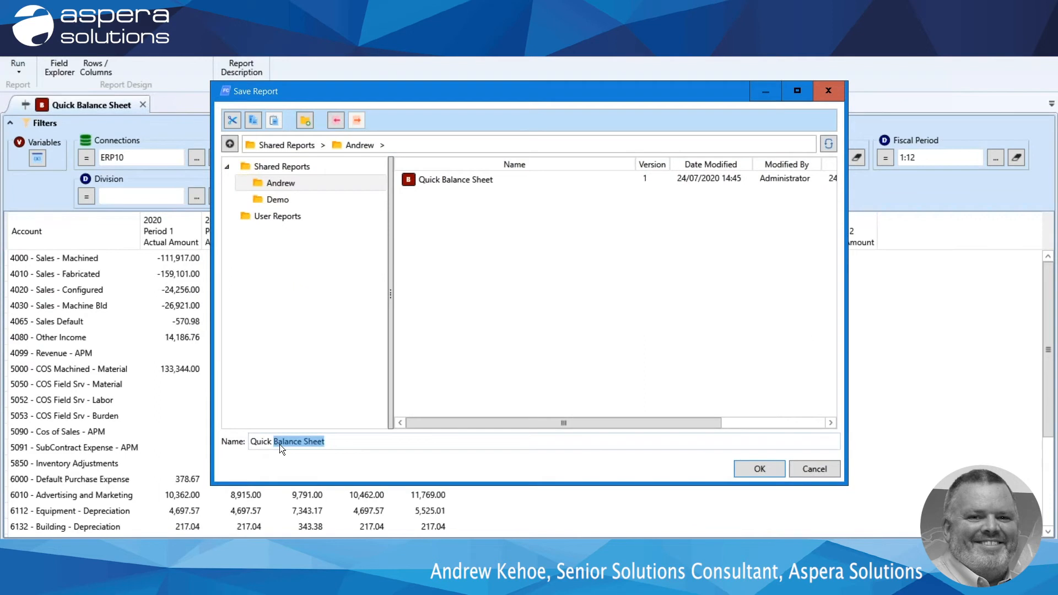
type("P&L")
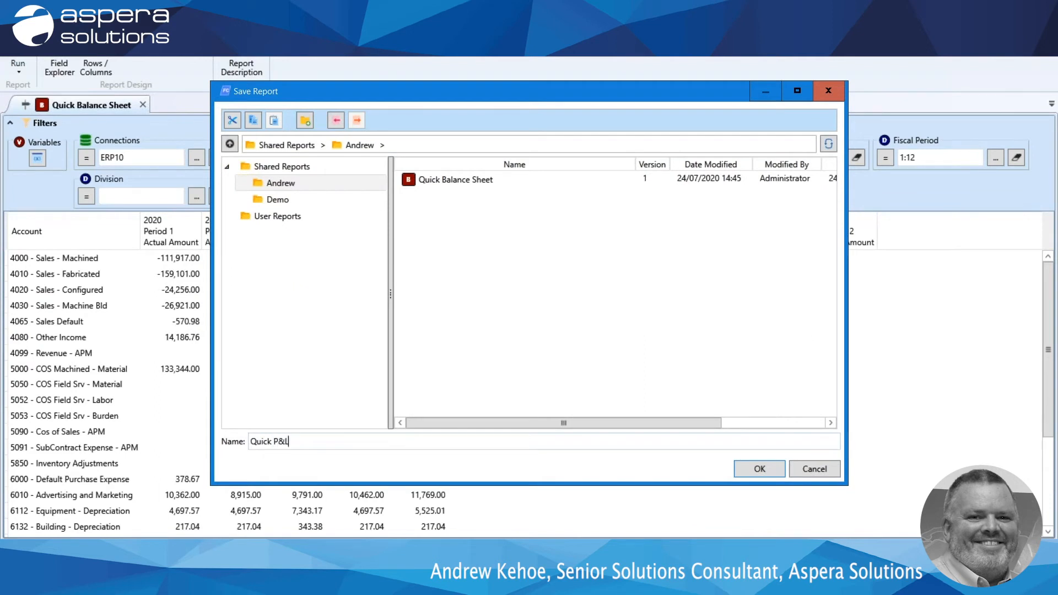
left_click(763, 469)
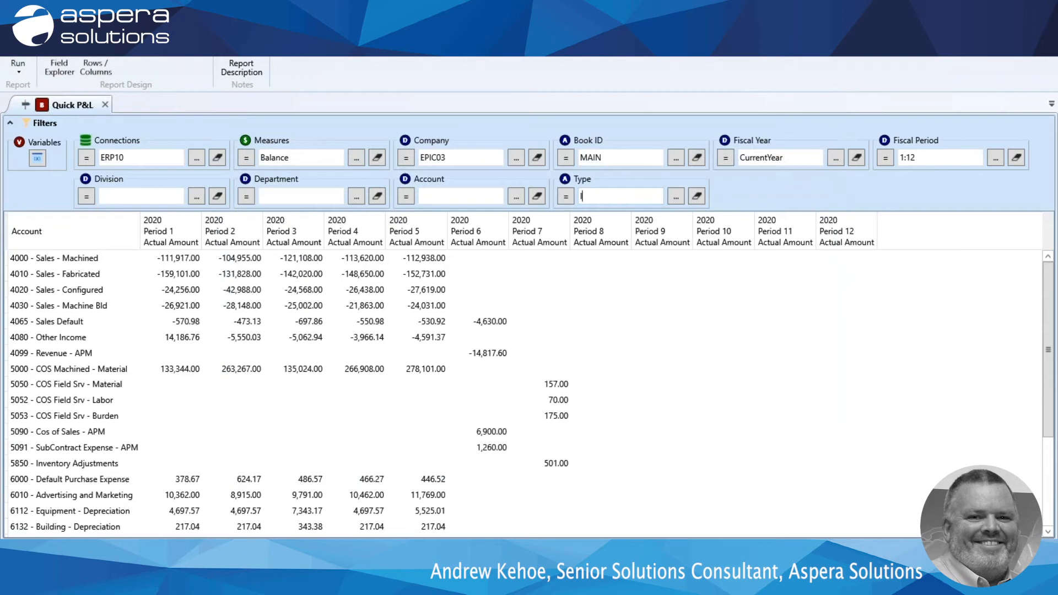
Open the saved Quick Balance Sheet report from the personal folder in Shared Reports.
left_click(581, 196)
left_click(15, 49)
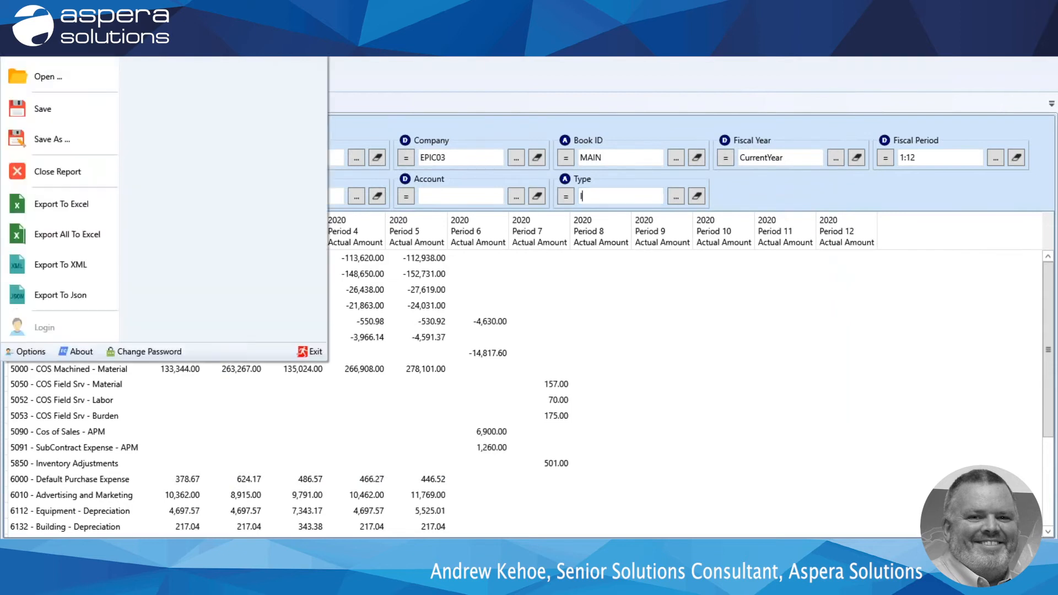
left_click(40, 77)
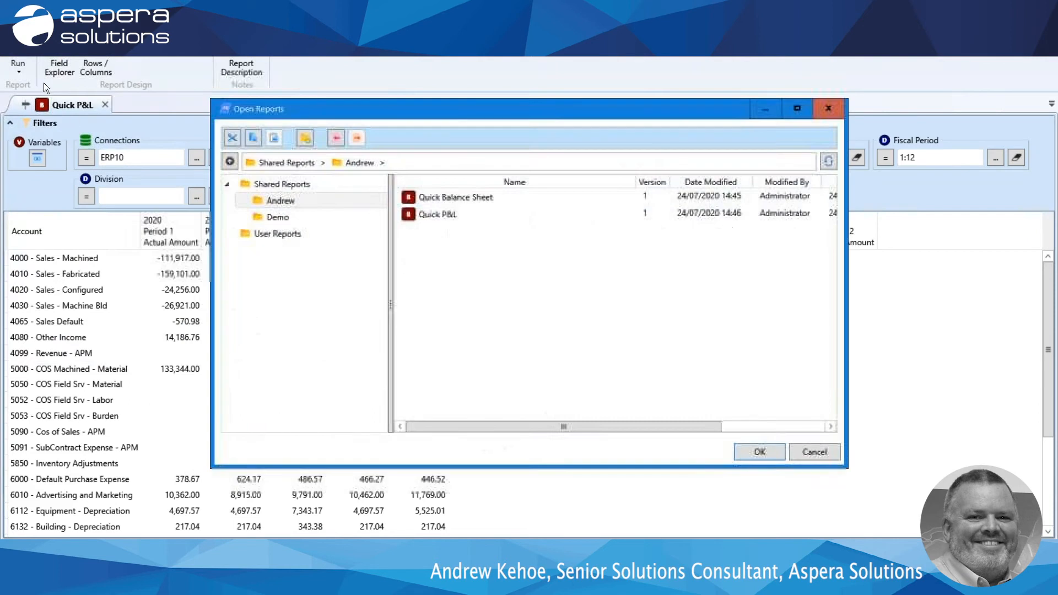
double_click(430, 200)
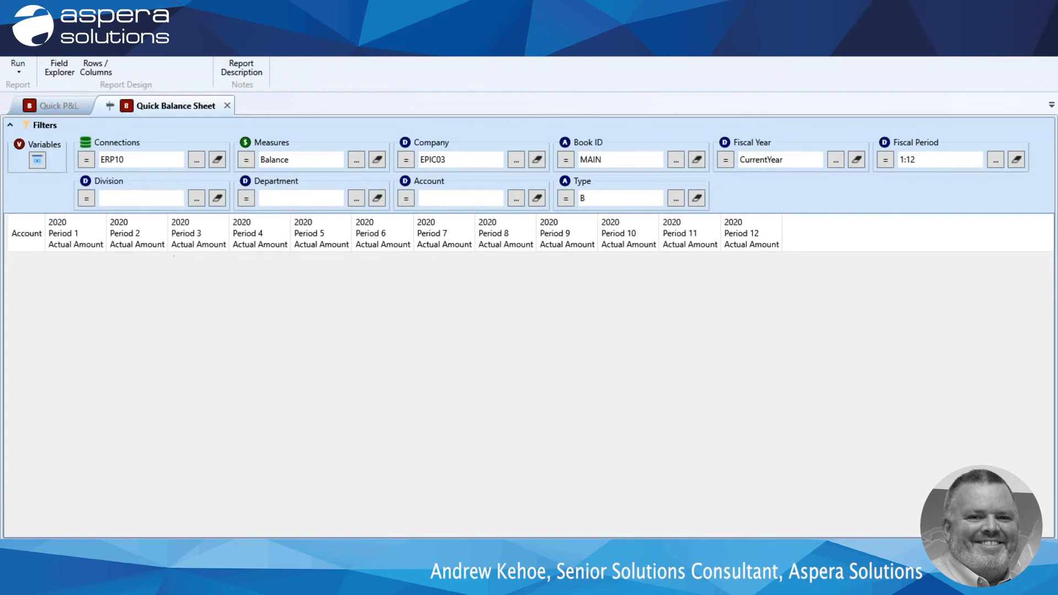
Run the Quick Balance Sheet report, place it side by side with Quick P&L and compare the grand totals of both.
left_click(19, 65)
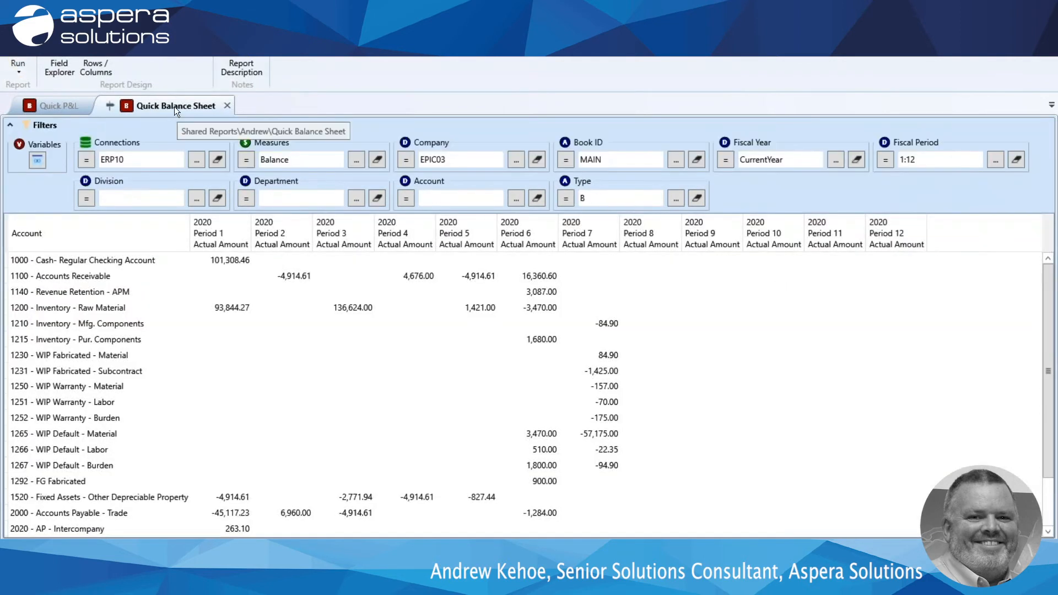
left_click_drag(174, 107, 548, 317)
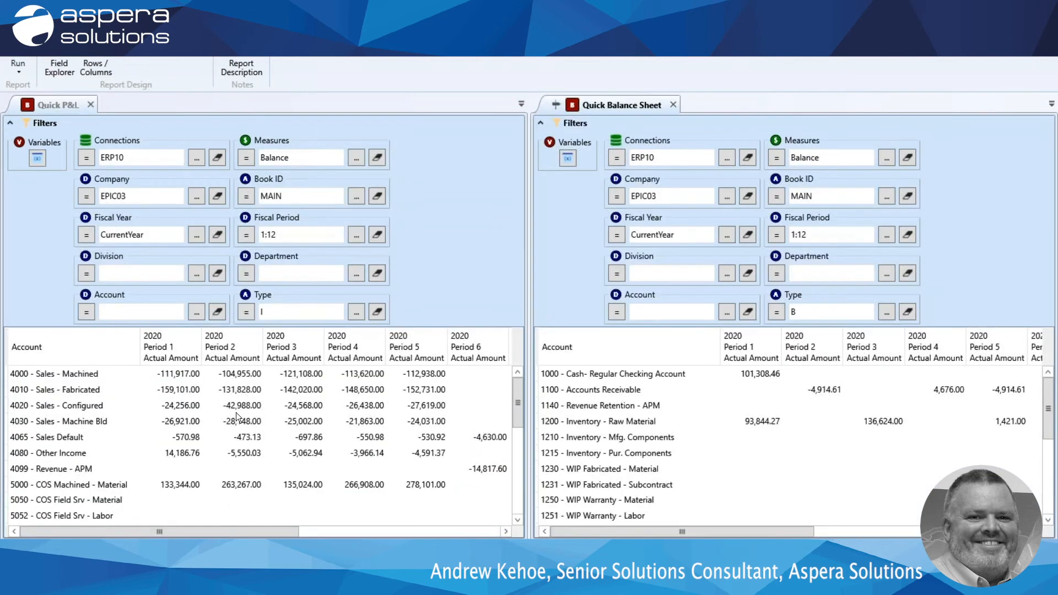
scroll(236, 412, "down", 10)
scroll(660, 454, "down", 10)
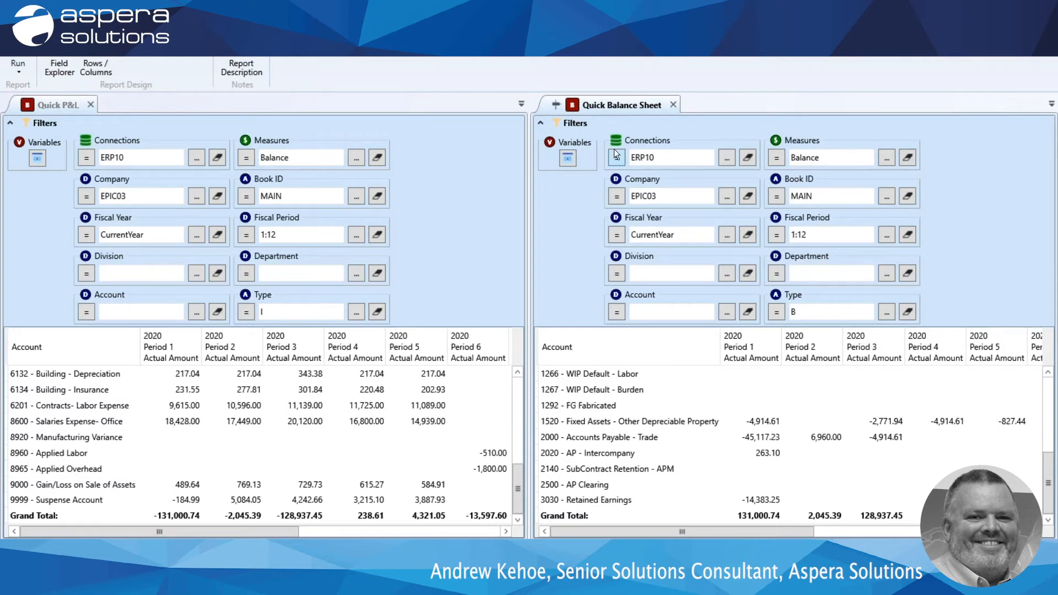
Float the Quick Balance Sheet in its own window, maximize and restore it, and dock it back as a tab.
left_click_drag(620, 105, 80, 83)
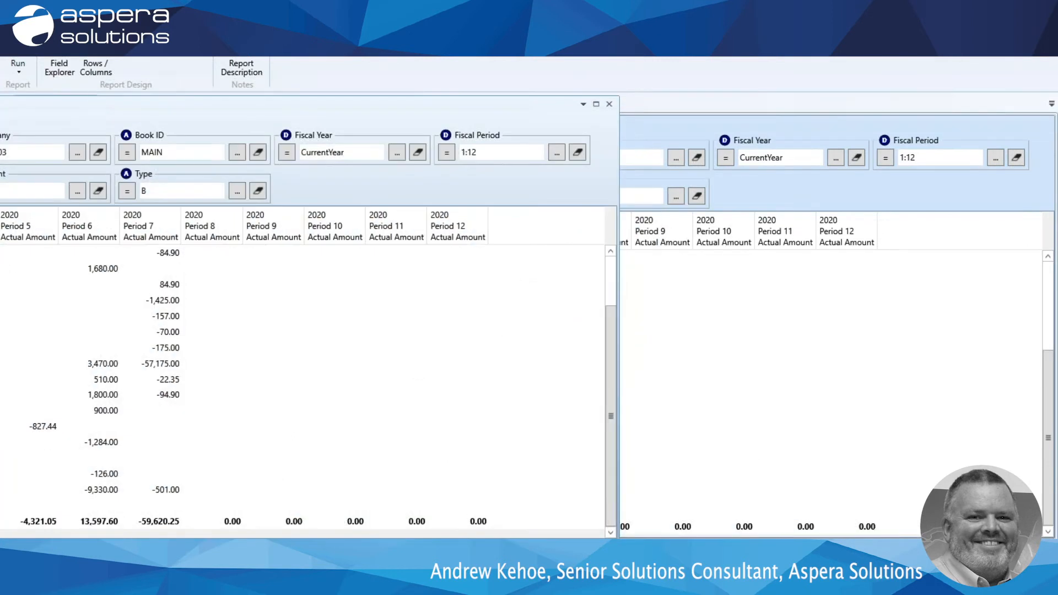
double_click(275, 109)
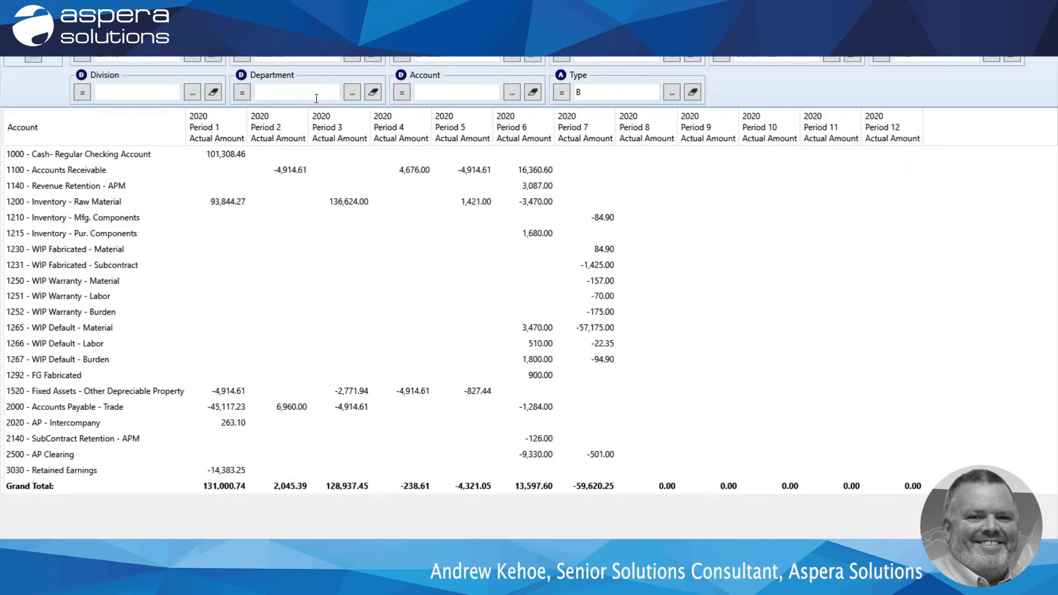
double_click(110, 6)
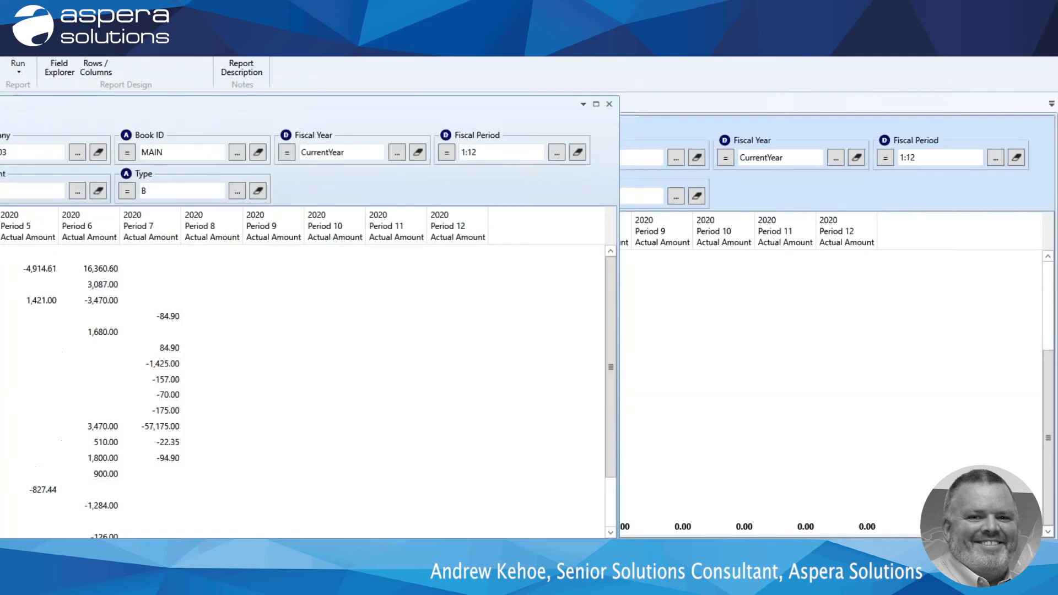
left_click_drag(187, 101, 528, 314)
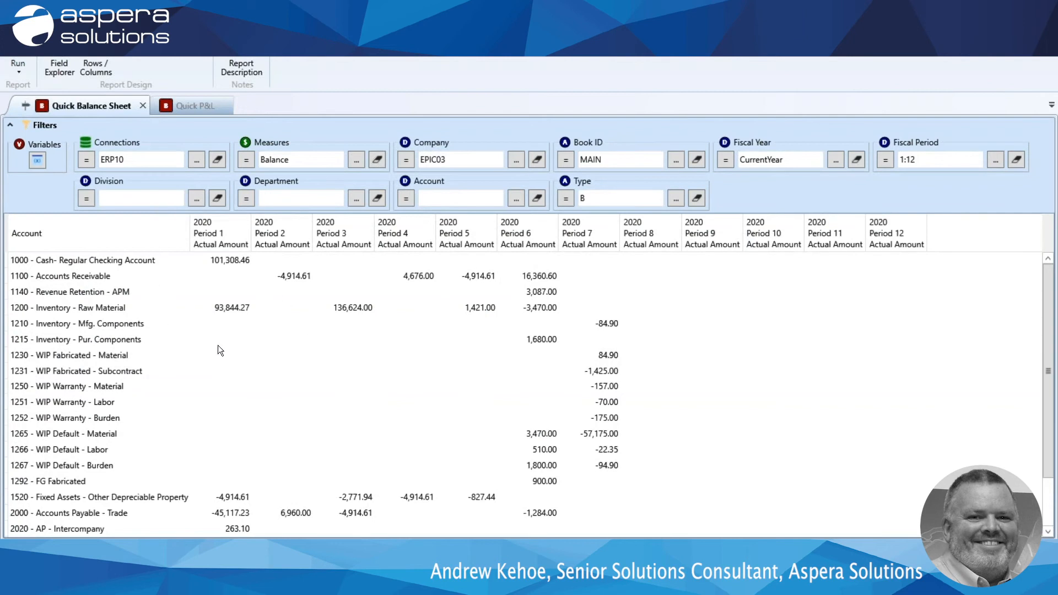
Open the hierarchy settings of the Quick P&L report and view the Account hierarchies available for import.
left_click(195, 107)
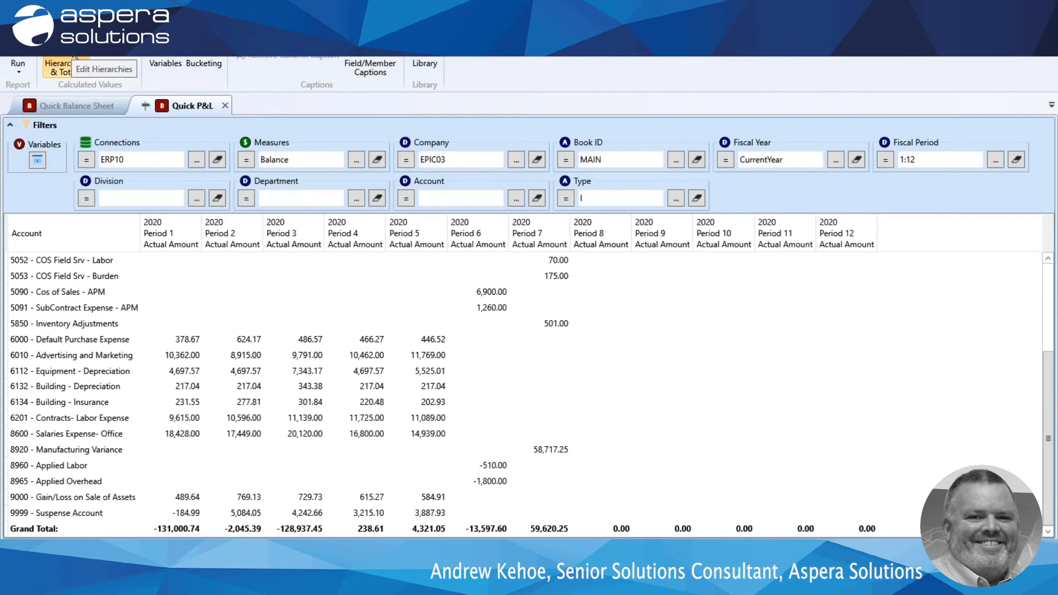
left_click(61, 62)
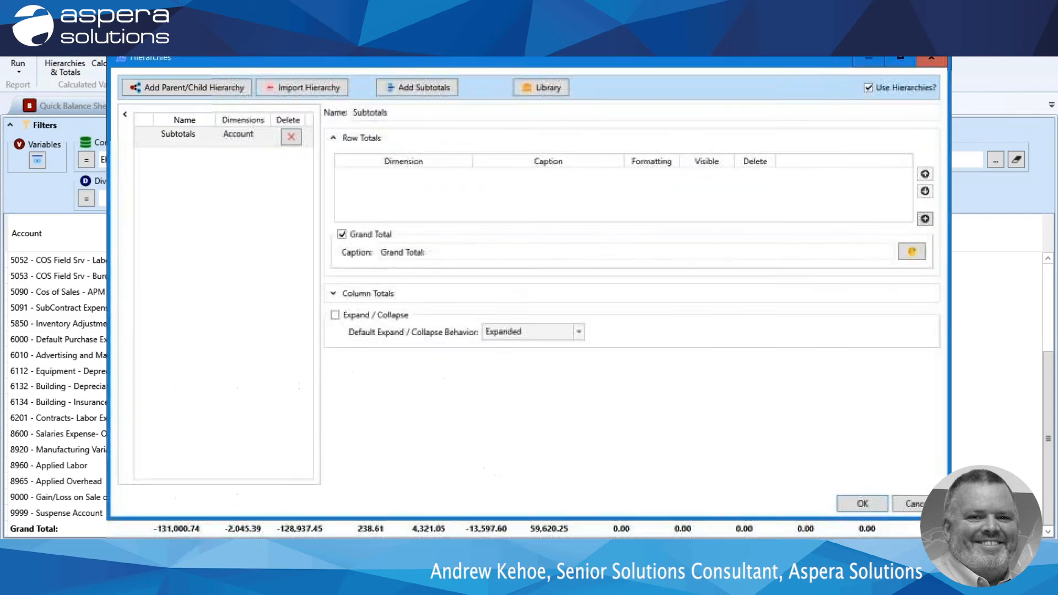
left_click(306, 88)
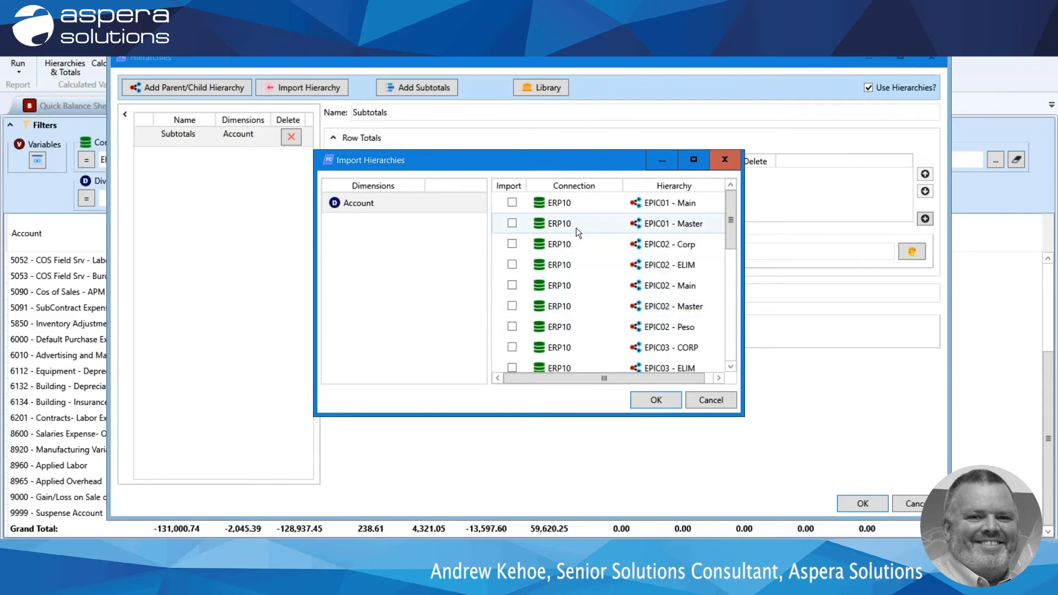
left_click(731, 160)
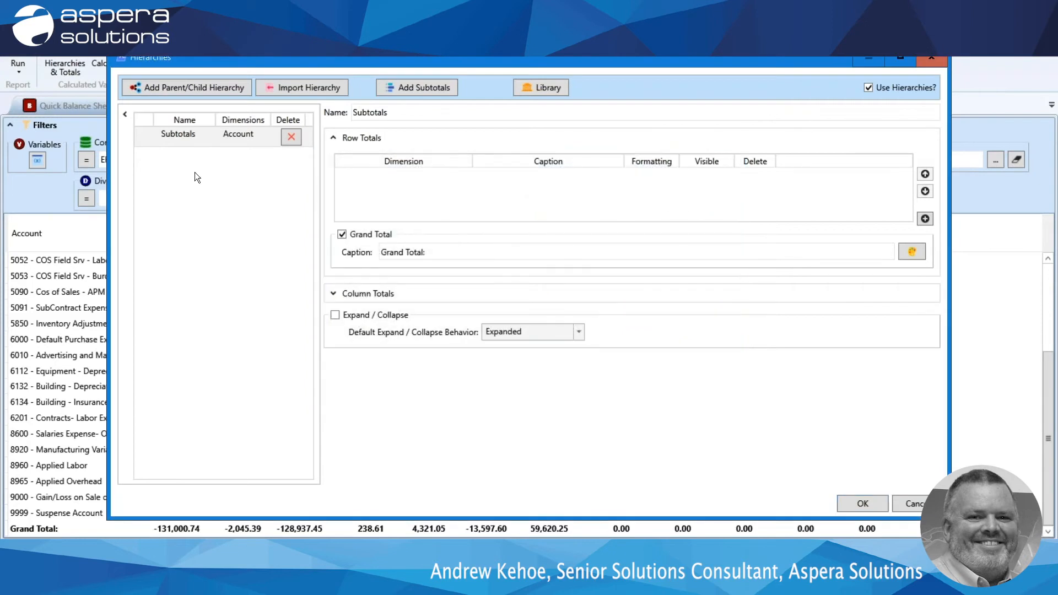
Add a parent/child hierarchy based on the Account dimension and widen the Hierarchies window.
left_click(181, 86)
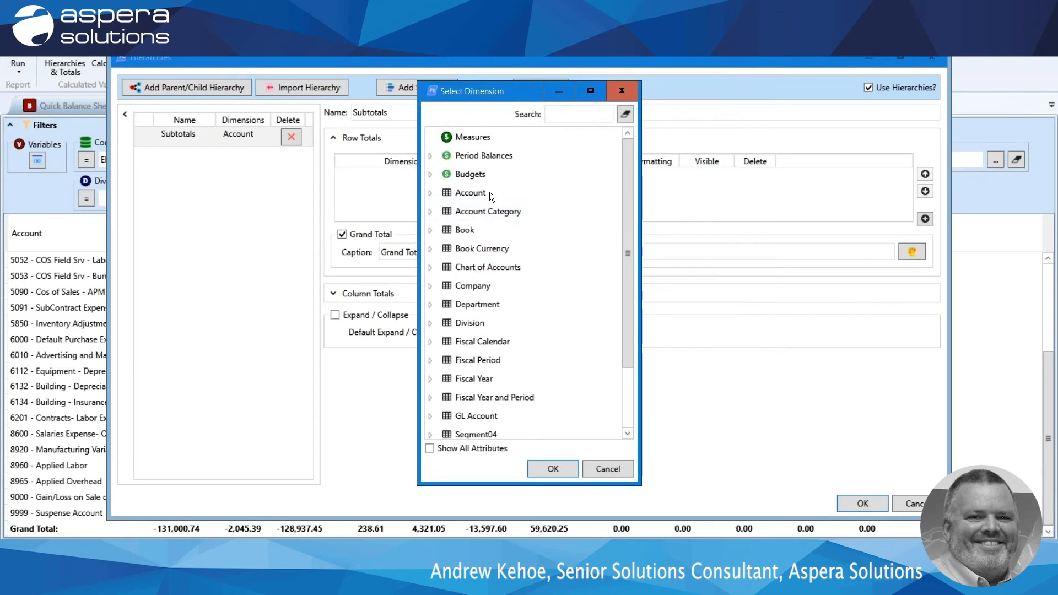
left_click(490, 191)
left_click(430, 193)
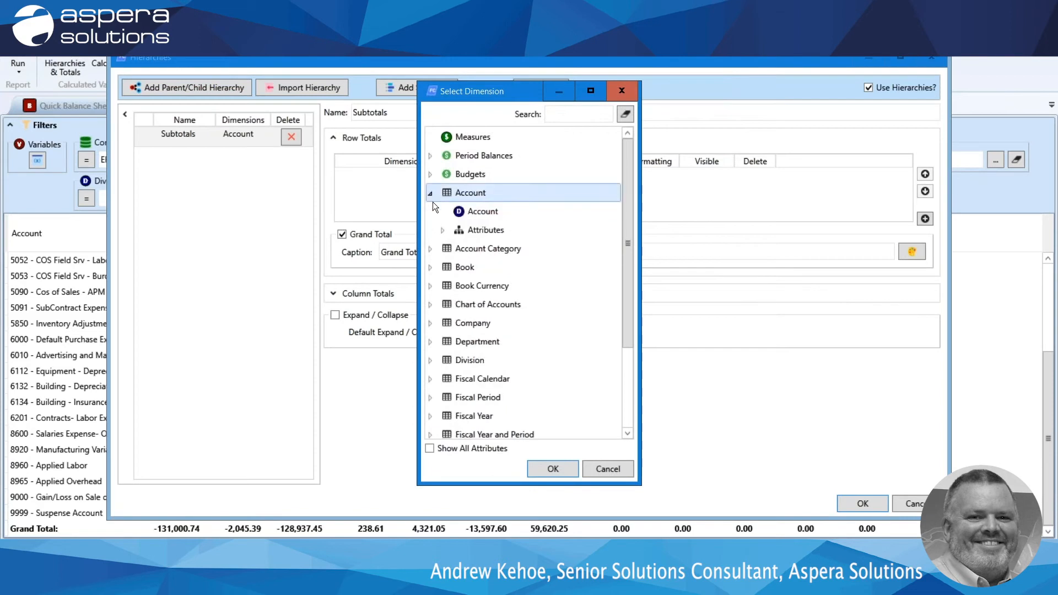
left_click(474, 212)
left_click(553, 468)
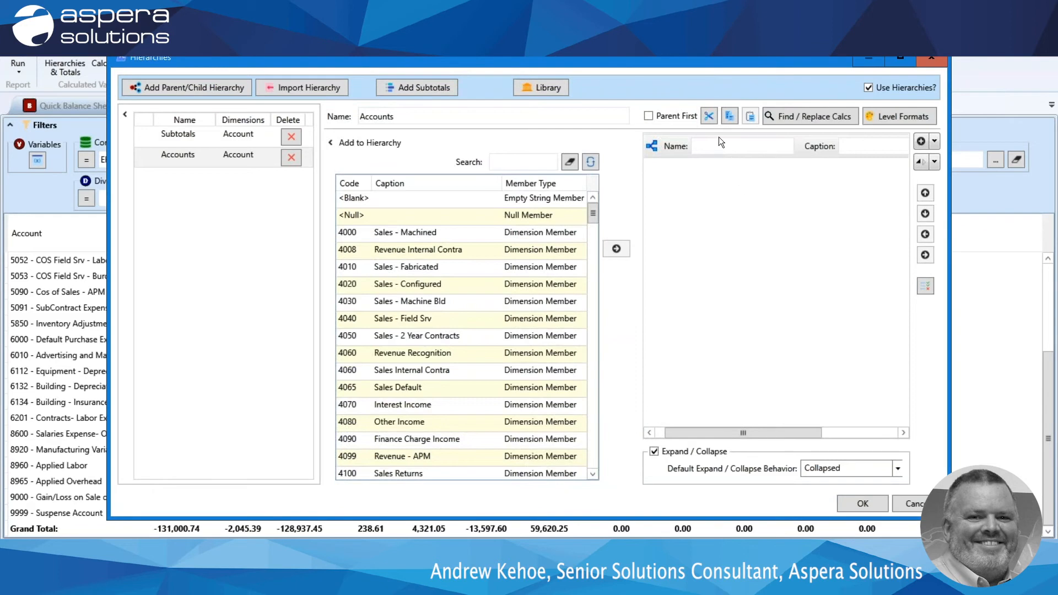
left_click_drag(949, 187, 1025, 187)
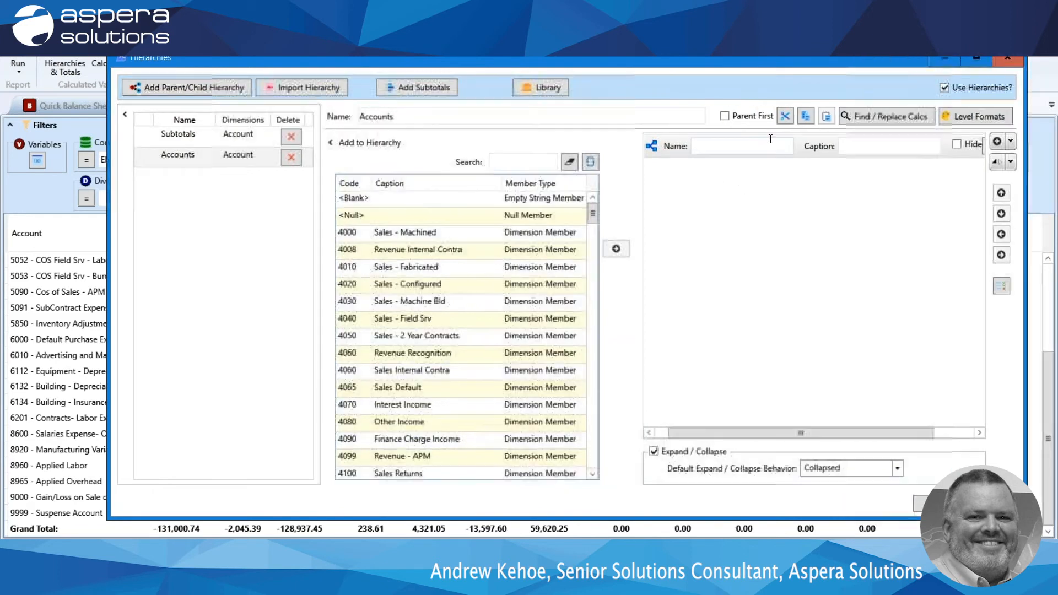
Name the first aggregation node Sales with the caption Sales, and give it a wild card node with pattern 4*.
left_click(751, 146)
type("Sales")
key("Tab")
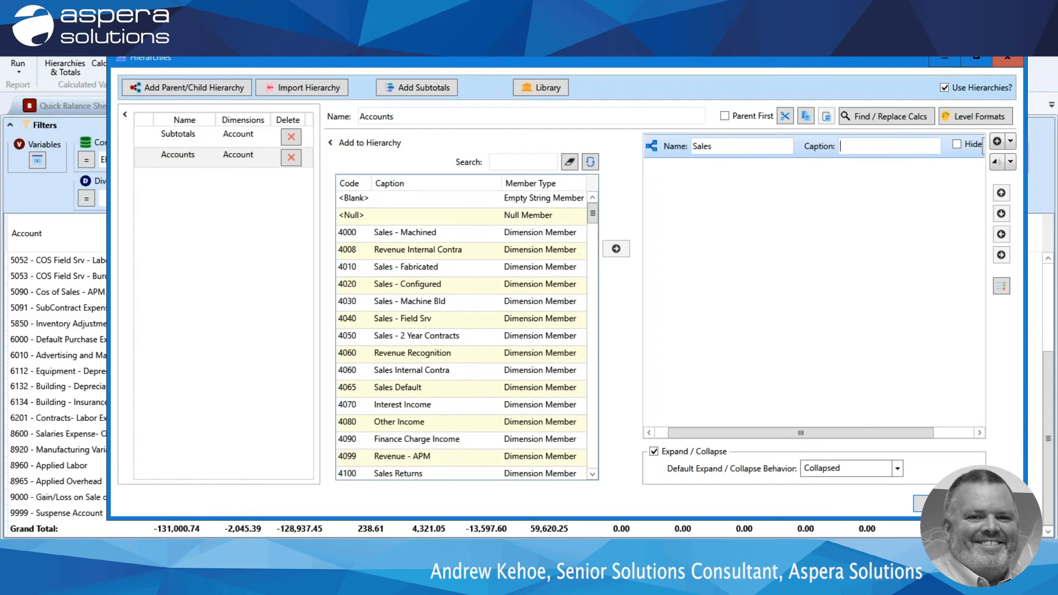
type("Sales")
left_click(1010, 141)
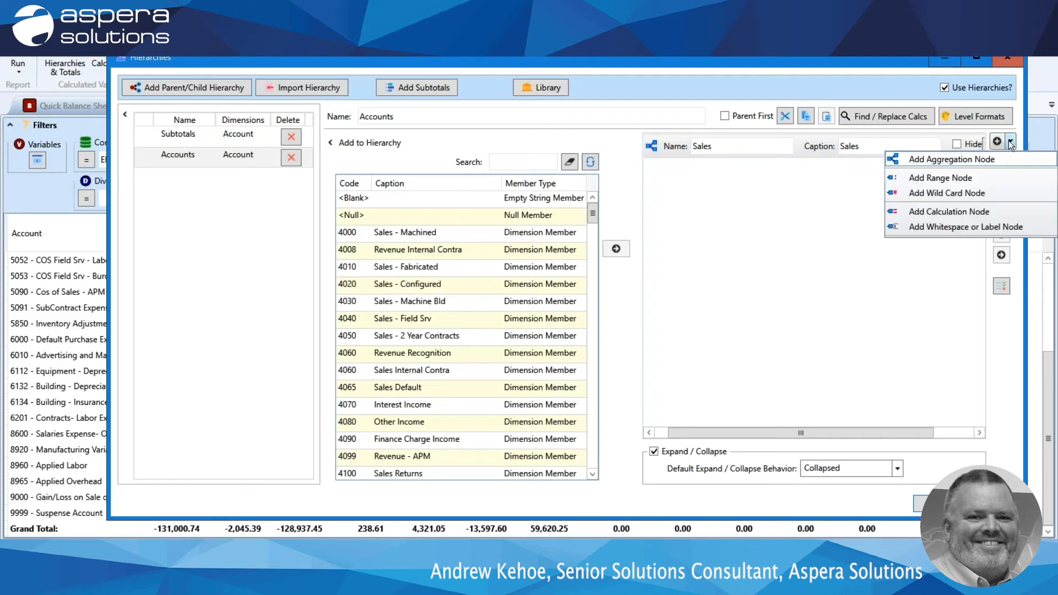
left_click(937, 193)
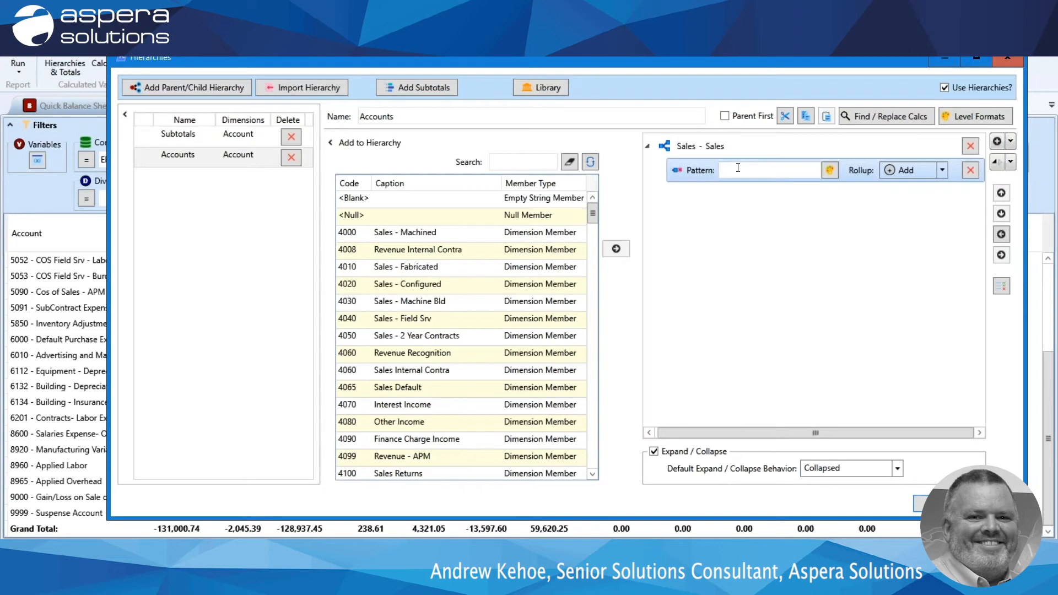
type("4*")
Add an aggregation node named CostOfSales with the caption "Cost Of Sales" to the Accounts hierarchy.
left_click(1011, 141)
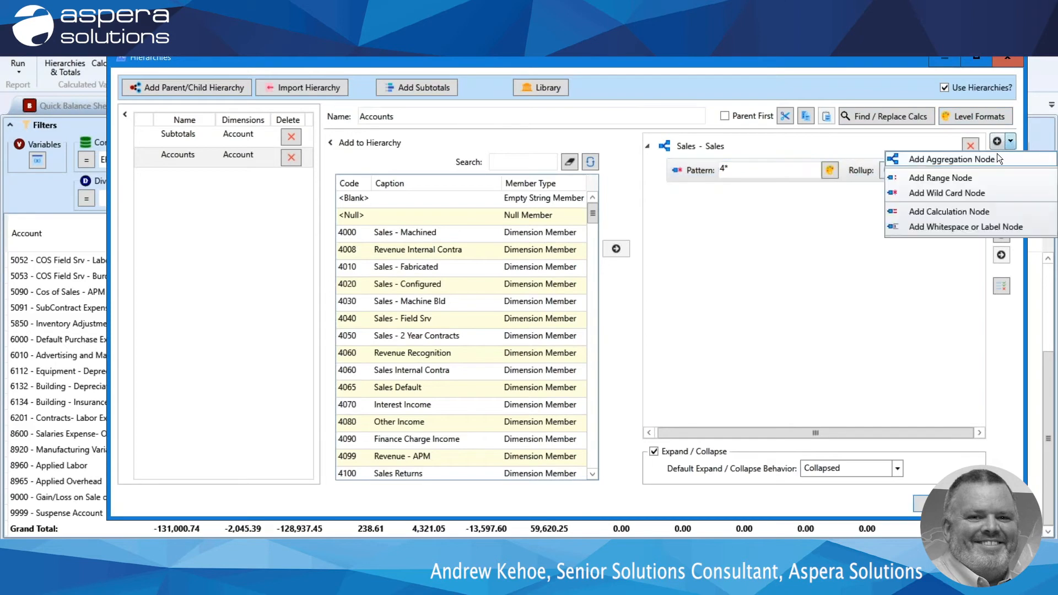
left_click(955, 162)
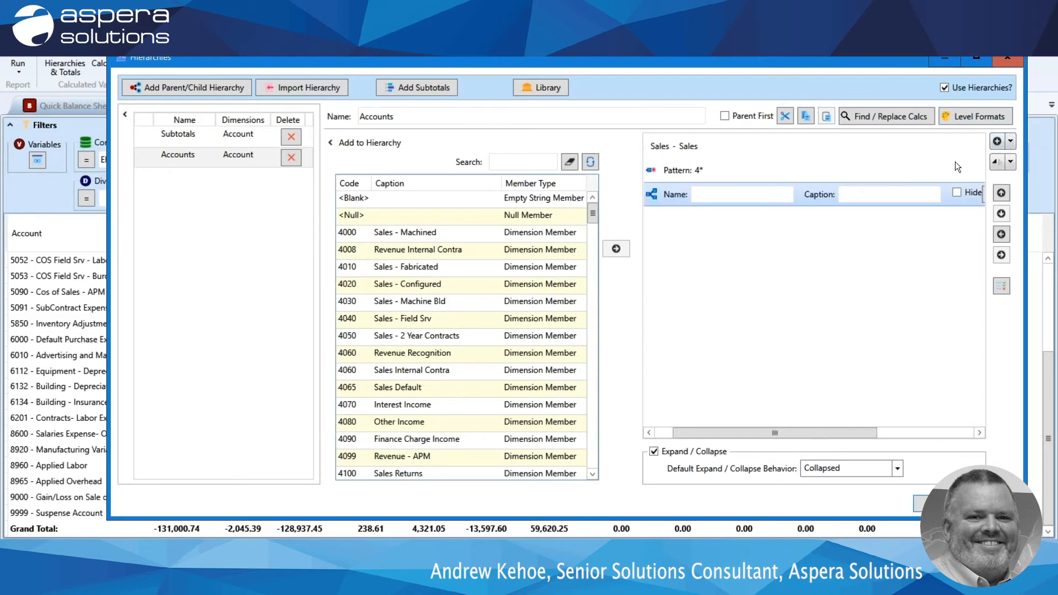
left_click(699, 193)
type("CostOfSales")
key("Tab")
type("C")
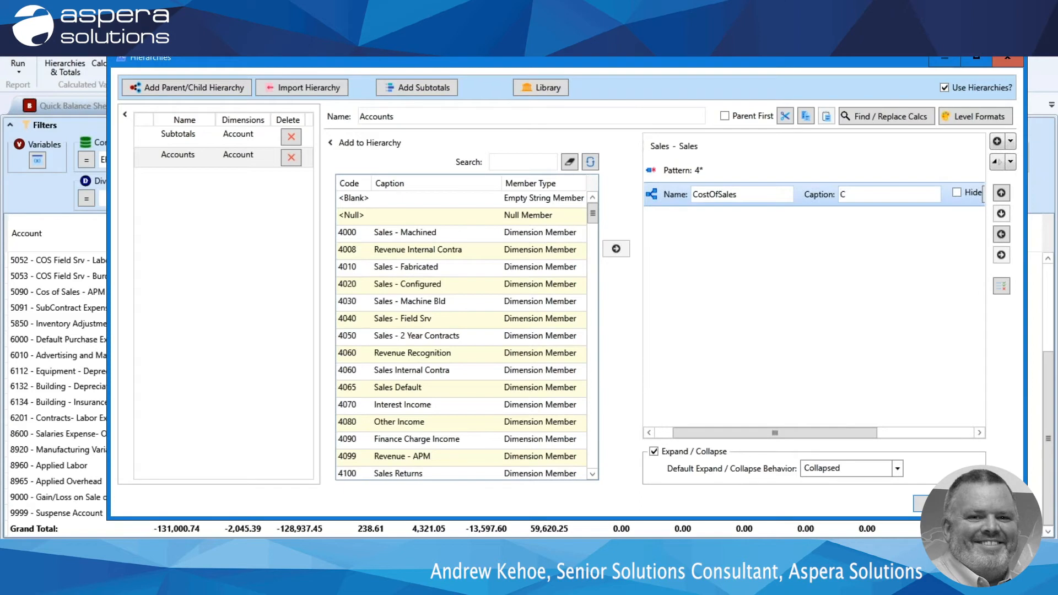
type("ost Of Sales")
Add a wild card node with pattern 5* beneath the CostOfSales node.
left_click(1012, 142)
left_click(957, 194)
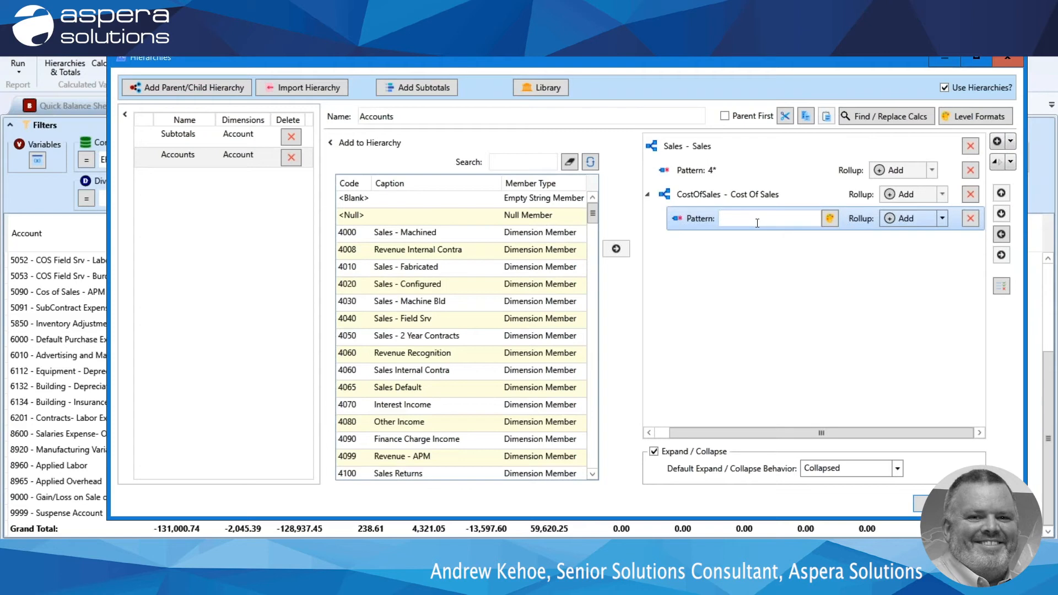
type("5*")
Maximize the Hierarchies window and promote the CostOfSales node to the same level as Sales.
left_click(713, 197)
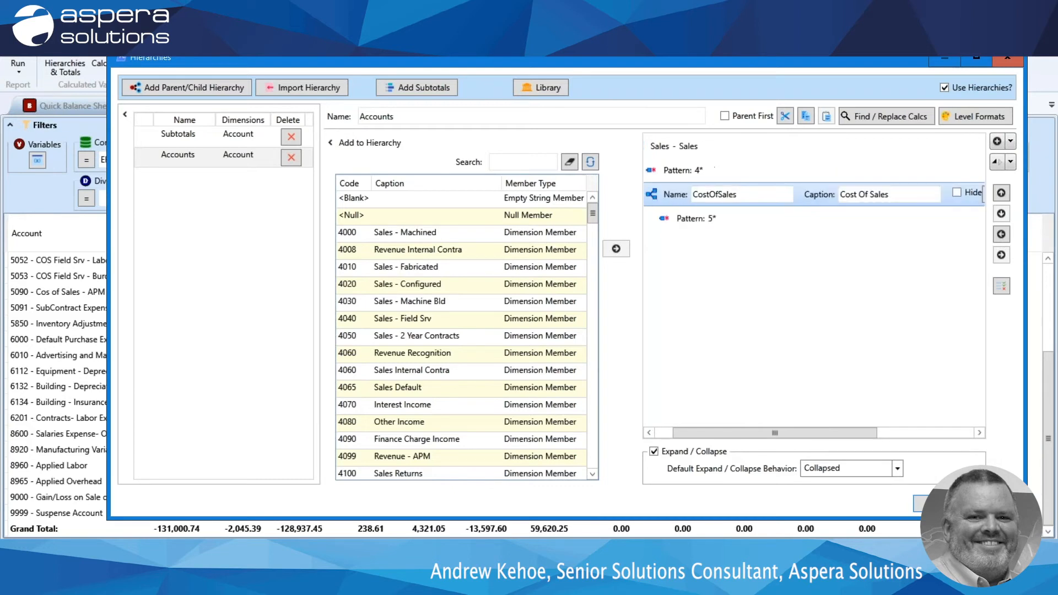
left_click(986, 57)
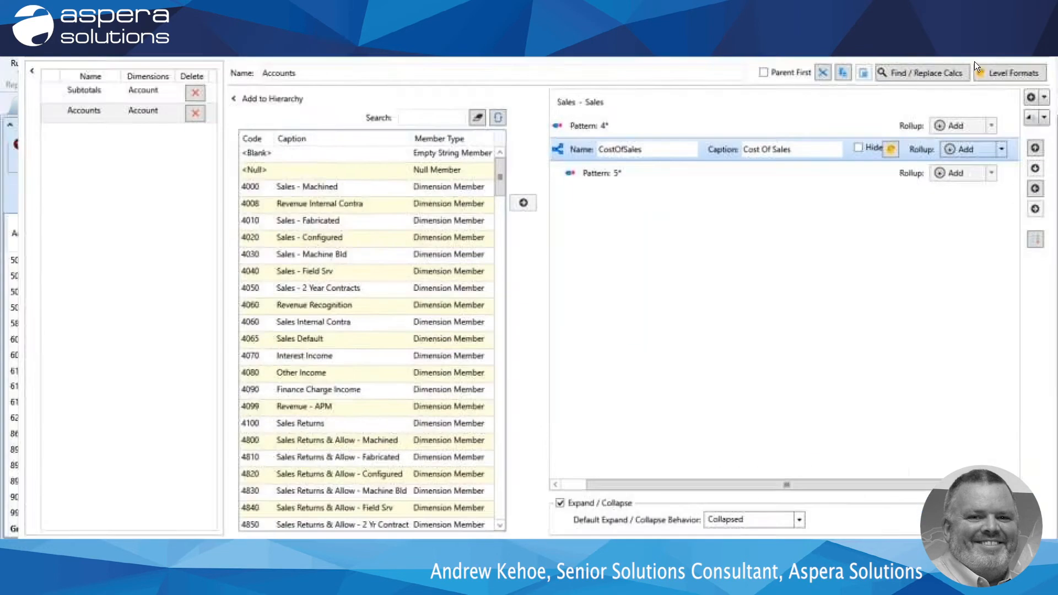
left_click_drag(619, 485, 586, 483)
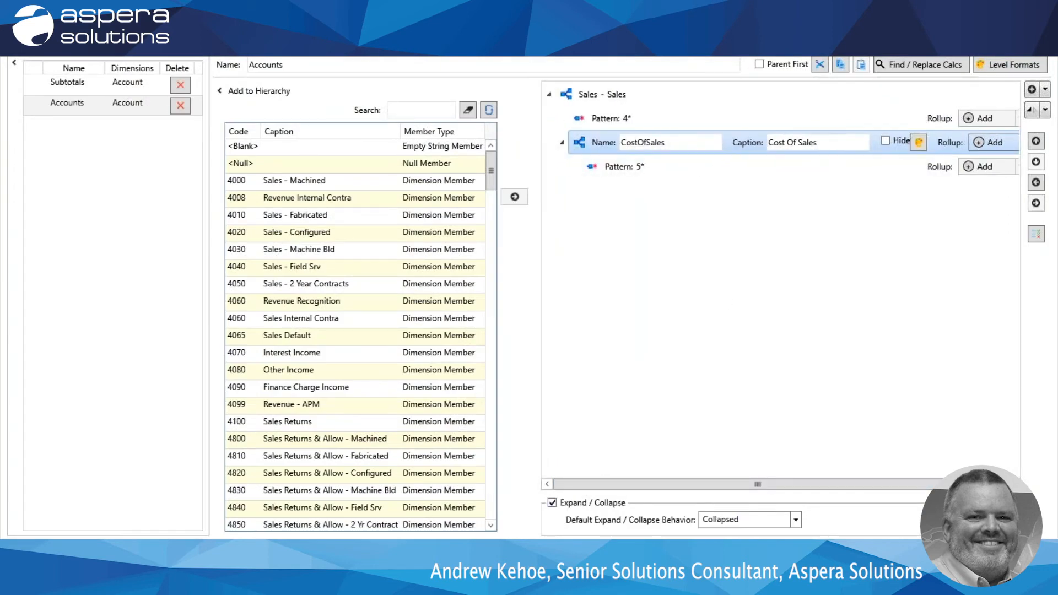
left_click(1036, 184)
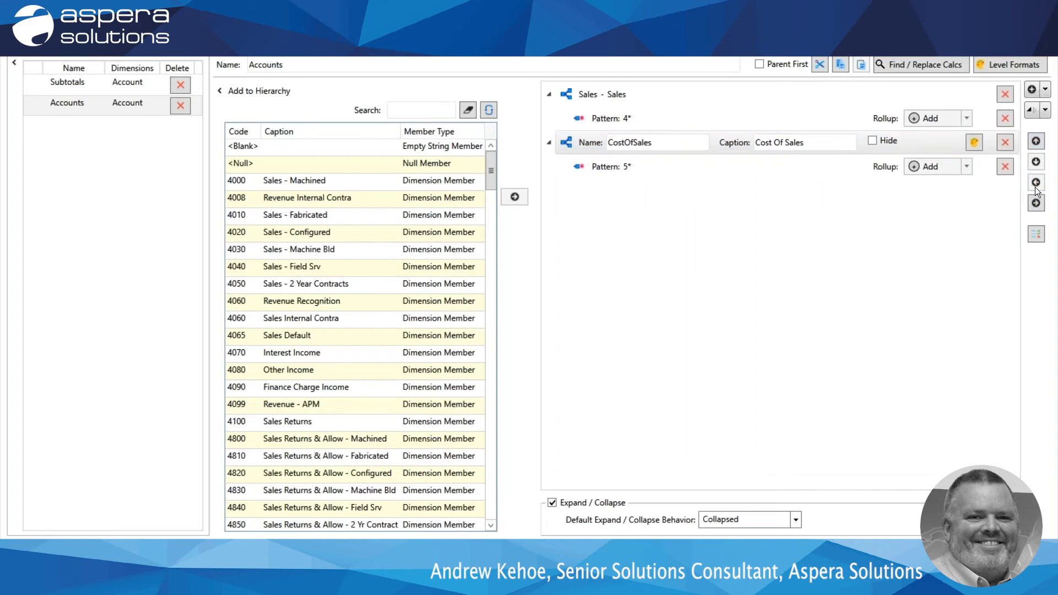
Add a calculation node named GrossProfit with the caption "Gross Profit" below the Cost Of Sales group.
left_click(1045, 90)
left_click(959, 160)
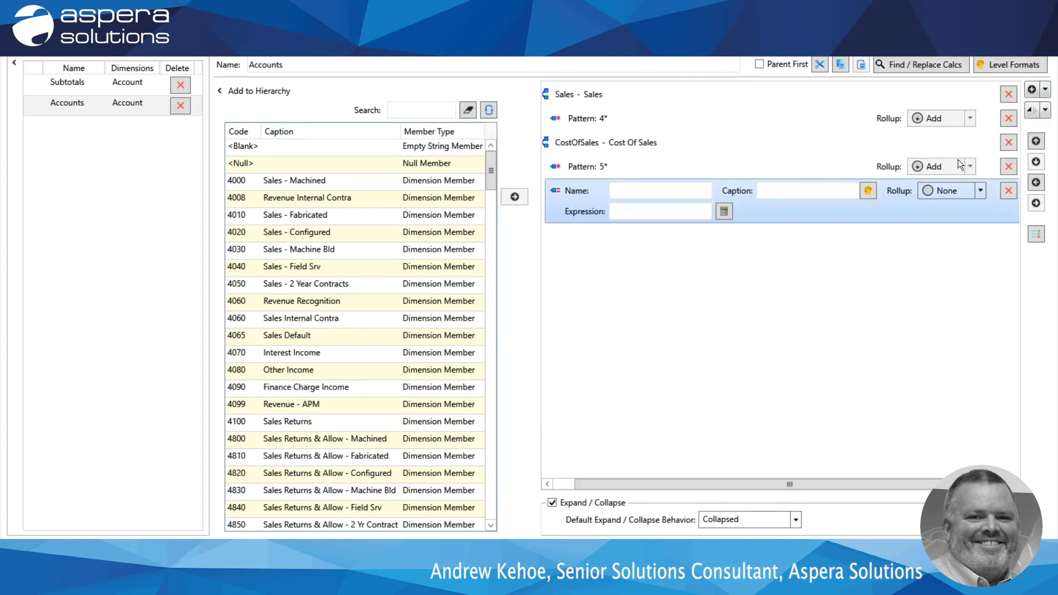
left_click(657, 192)
type("GrossPro")
key("BackSpace")
key("BackSpace")
type("rofit")
key("Tab")
type("Gros")
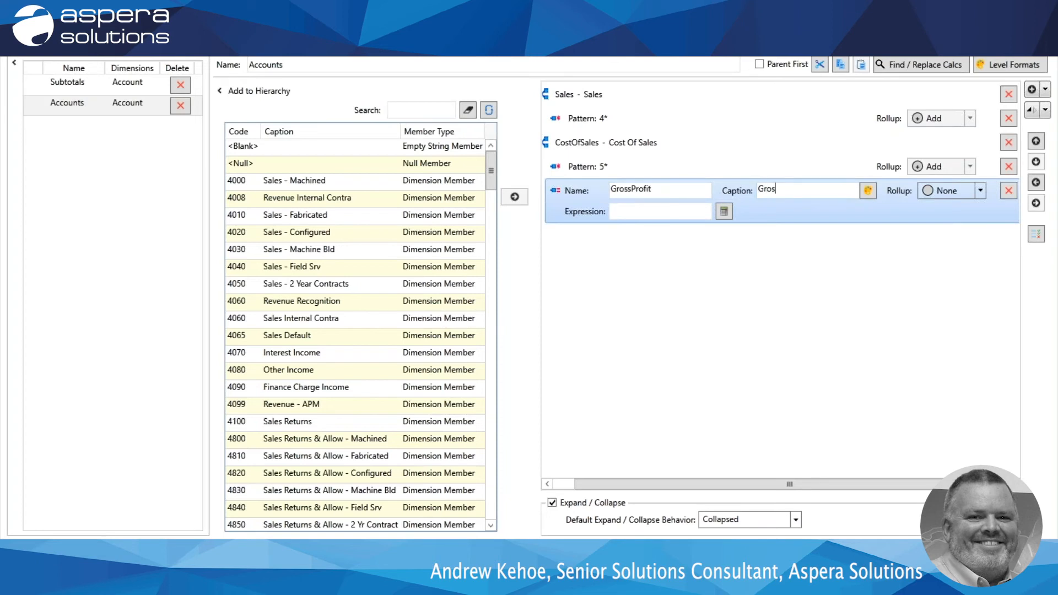
type("s Profit")
Set the GrossProfit node's expression to [Segment1].[Sales]+[Segment1].[CostOfSales], built from the calculated Account members.
left_click(649, 209)
left_click(725, 212)
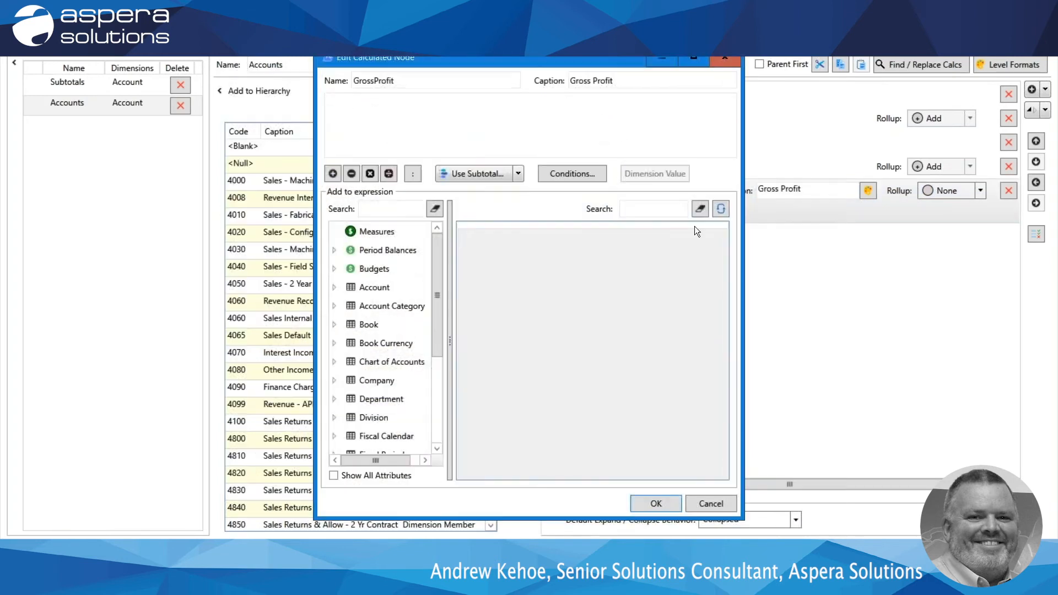
left_click(372, 287)
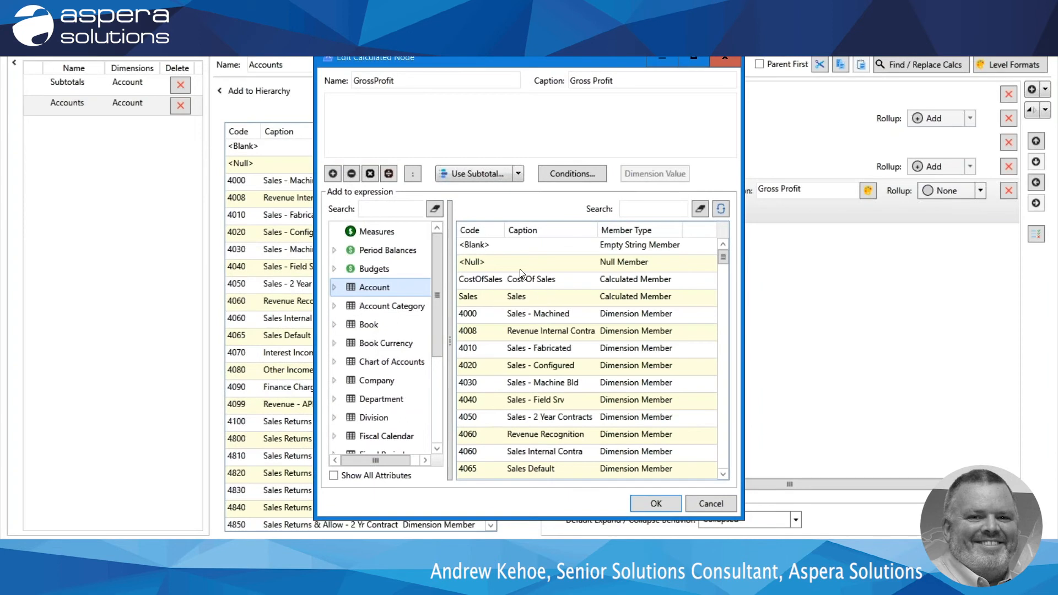
left_click(495, 297)
double_click(496, 298)
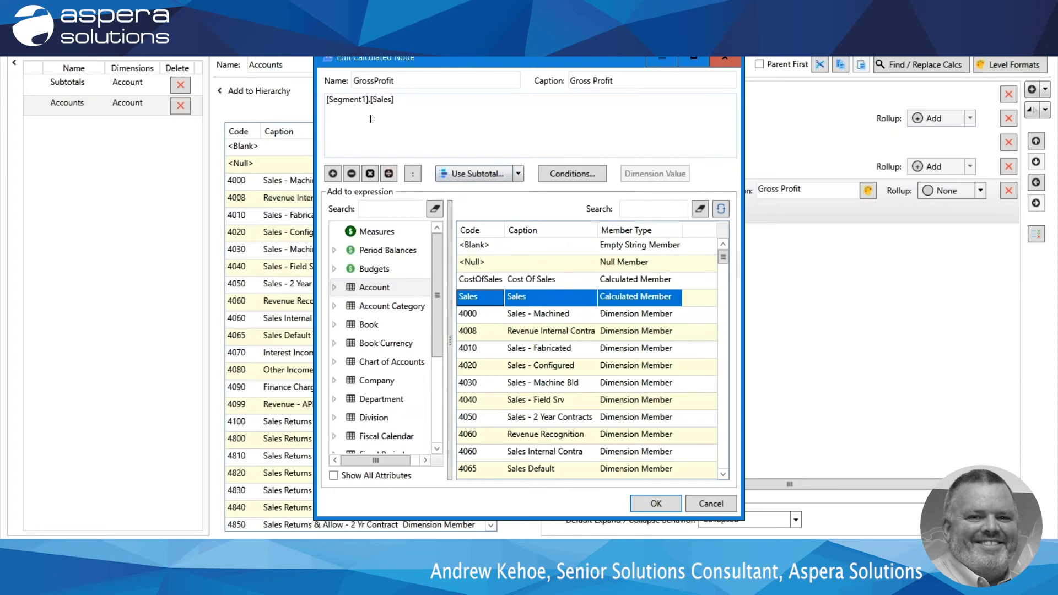
left_click(333, 175)
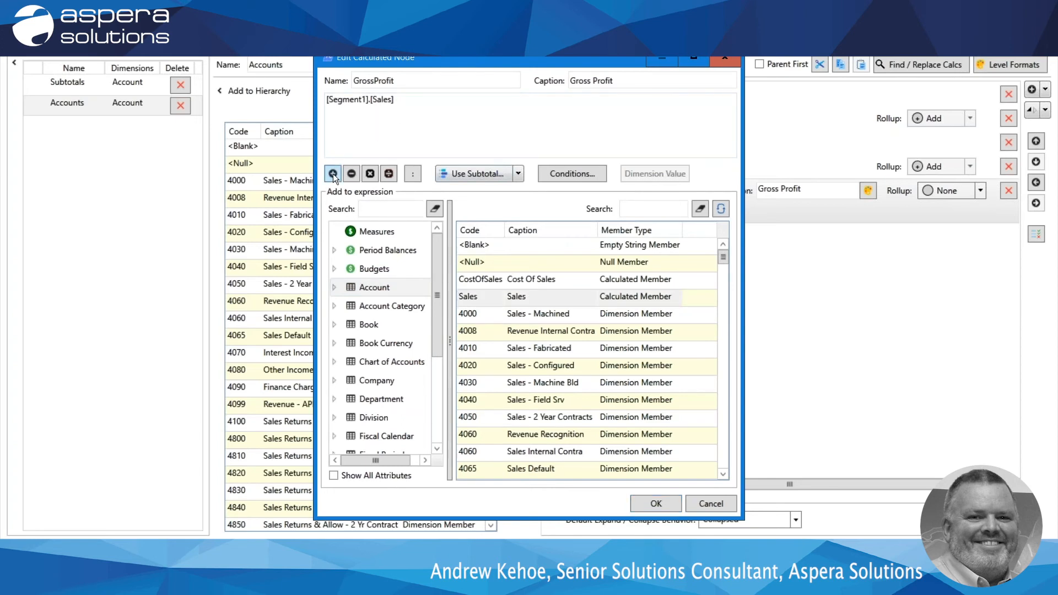
left_click(333, 174)
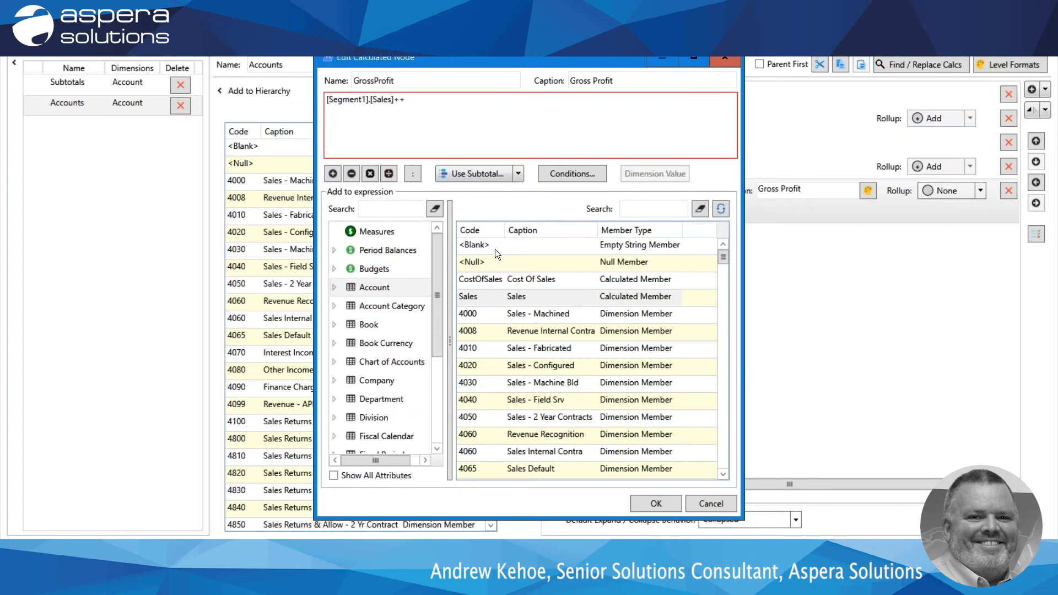
key("BackSpace")
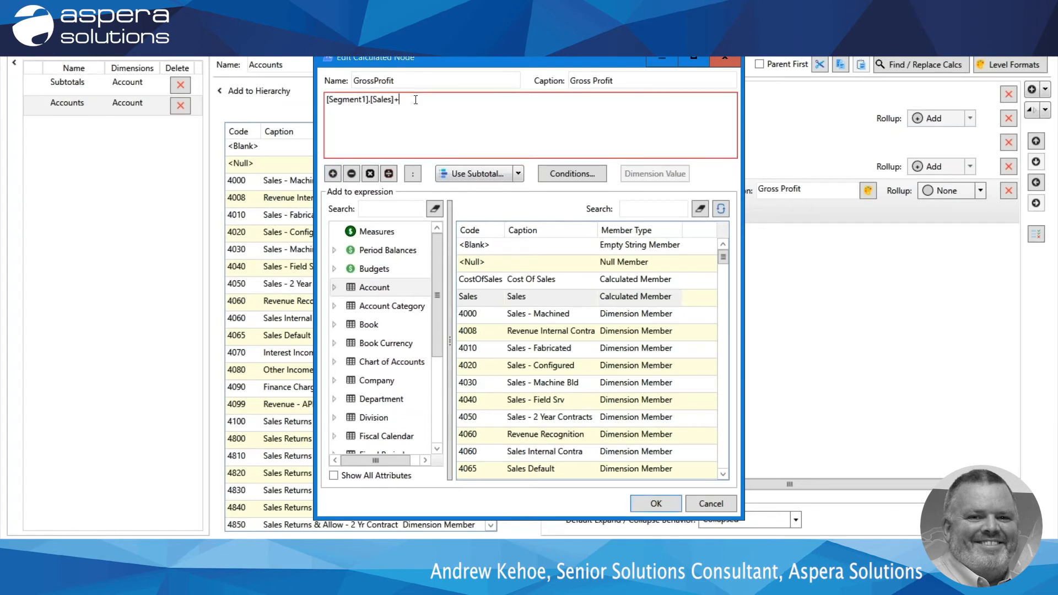
left_click(505, 281)
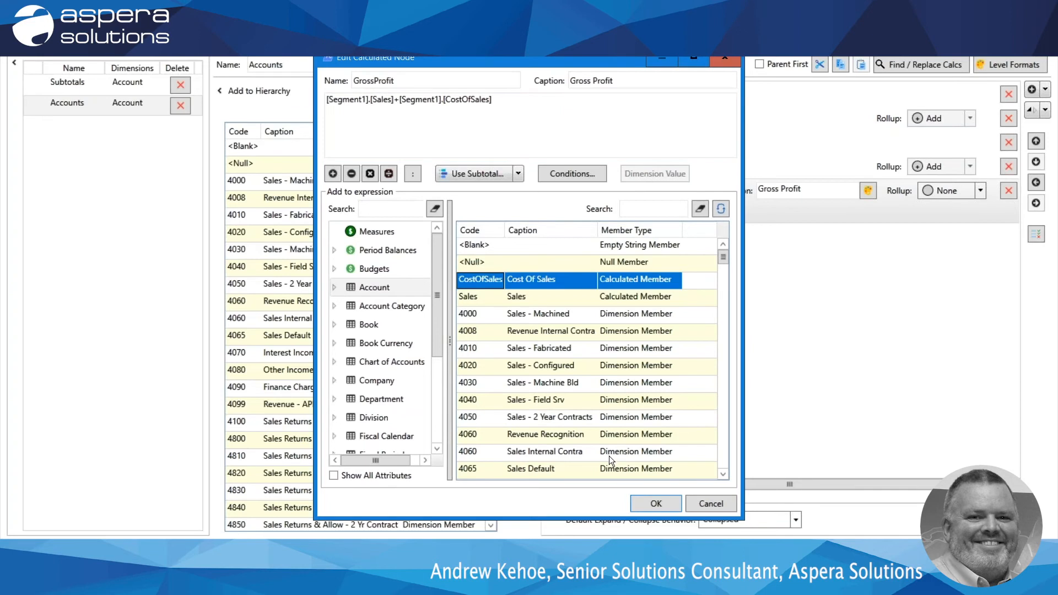
left_click(655, 504)
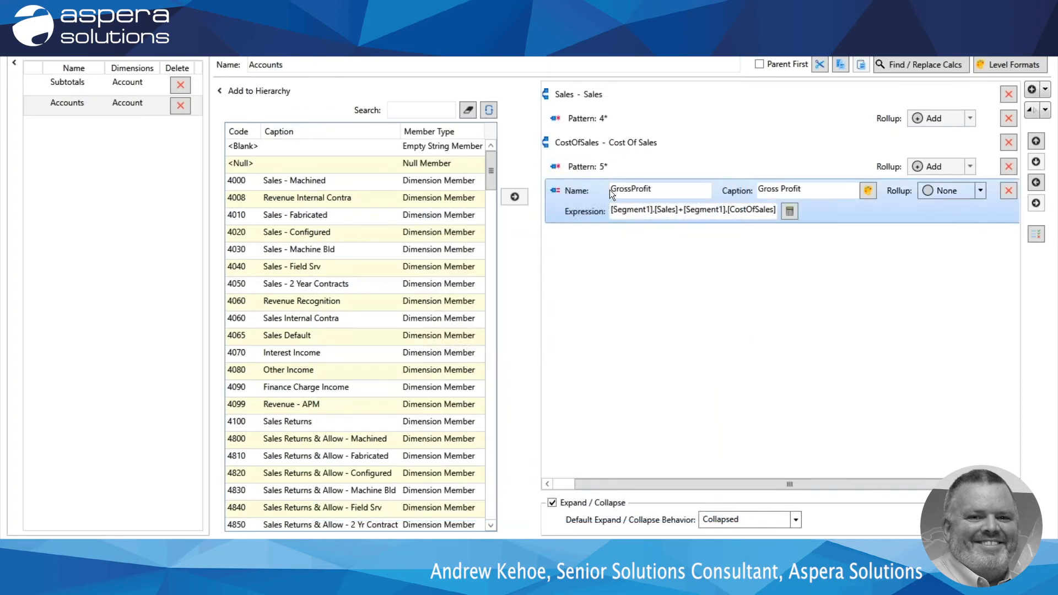
Add a calculation node named GP% with the caption "Gross Profit %" below the GrossProfit node.
left_click(1045, 90)
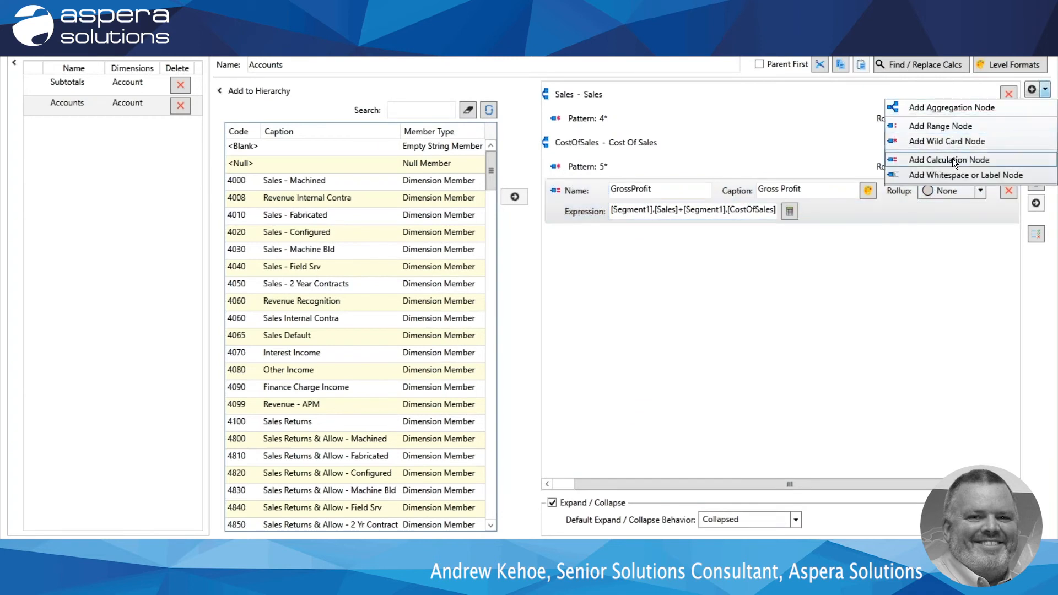
left_click(953, 158)
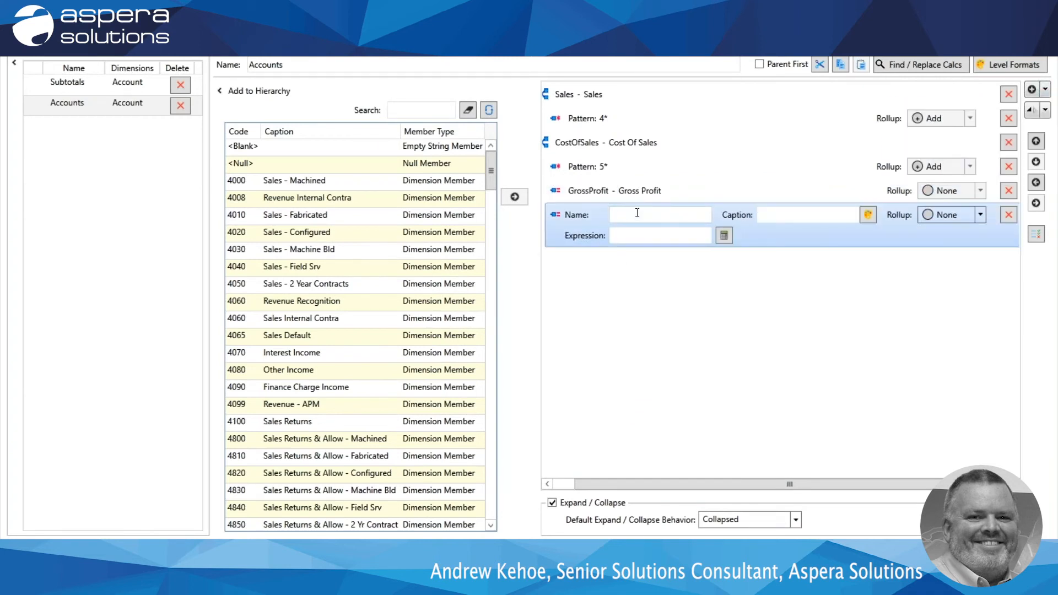
type("GP%")
key("Tab")
type("Gross Profit %")
Set the GP% node's expression to [Segment1].[GrossProfit]/[Segment1].[Sales], built from the calculated Account members.
left_click(724, 235)
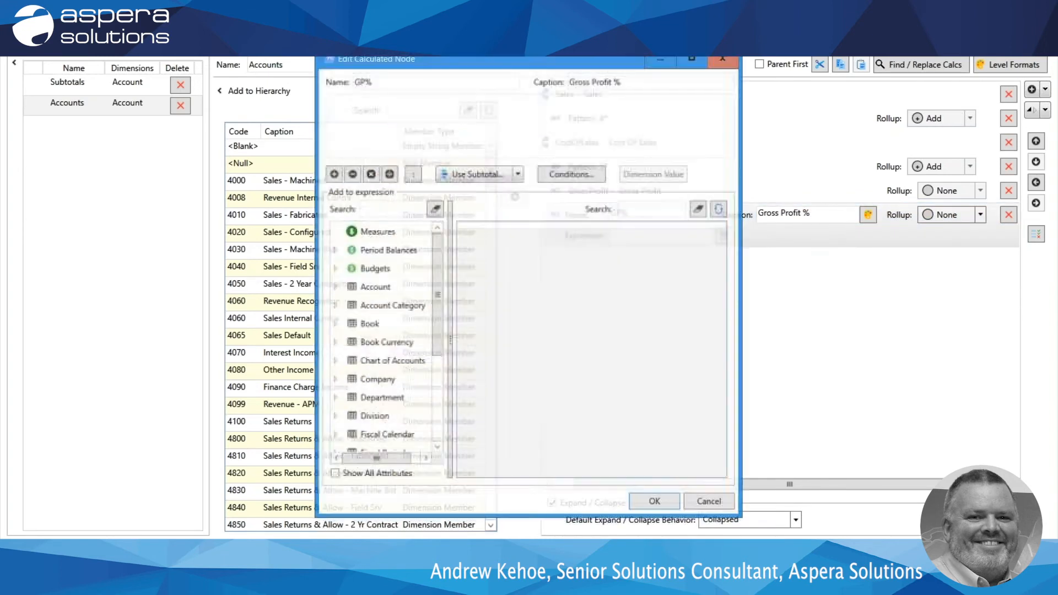
left_click(373, 288)
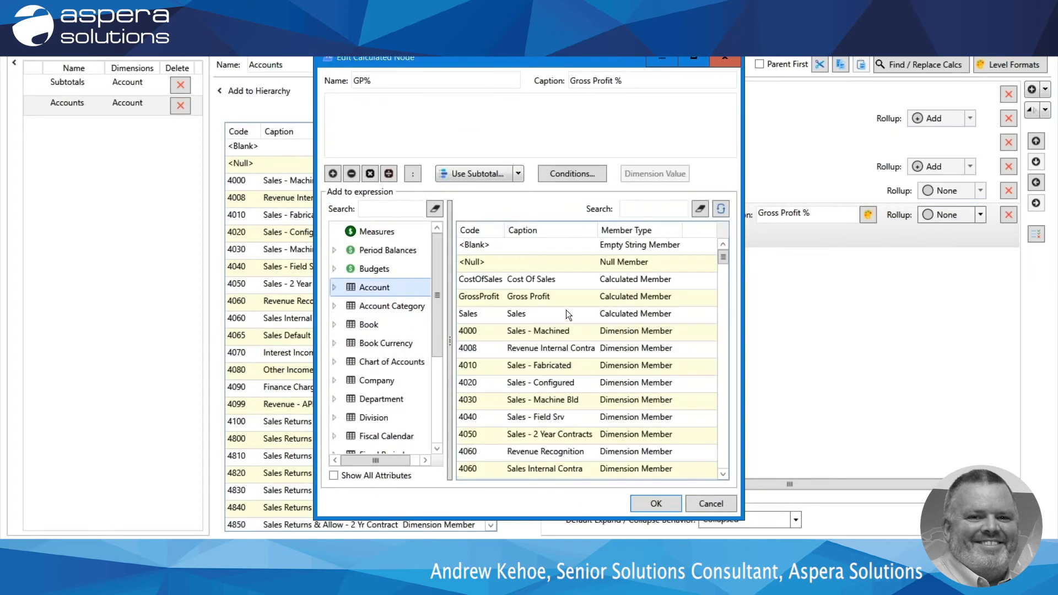
left_click(541, 296)
double_click(541, 296)
left_click(389, 174)
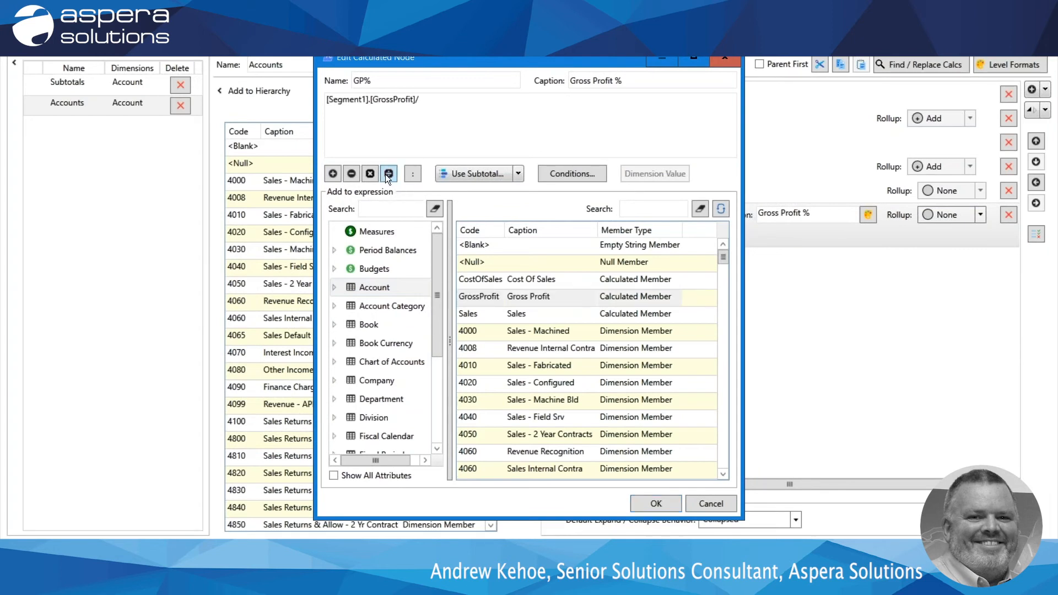
double_click(492, 313)
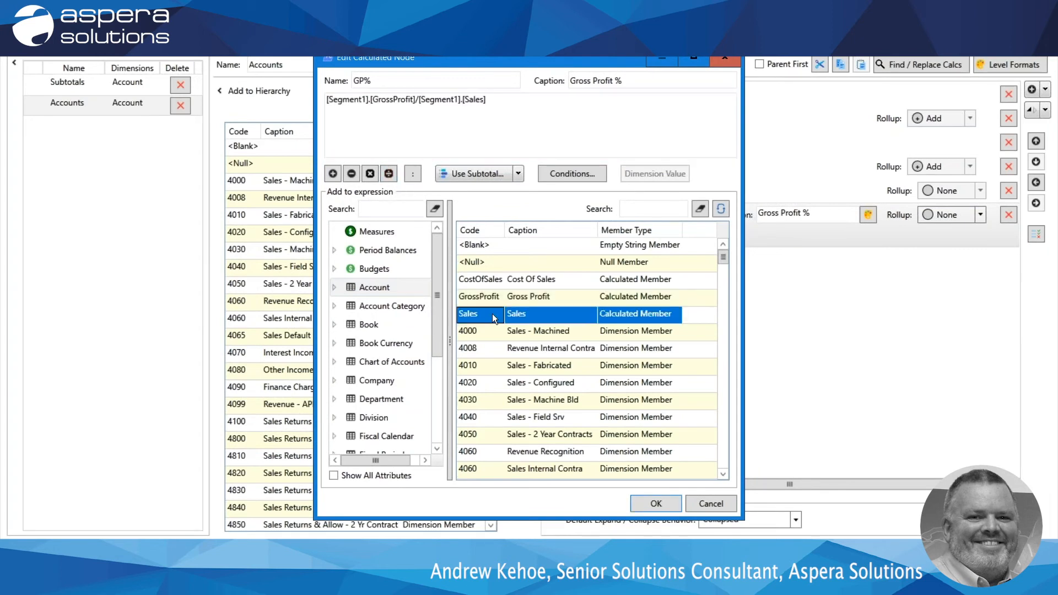
left_click(642, 502)
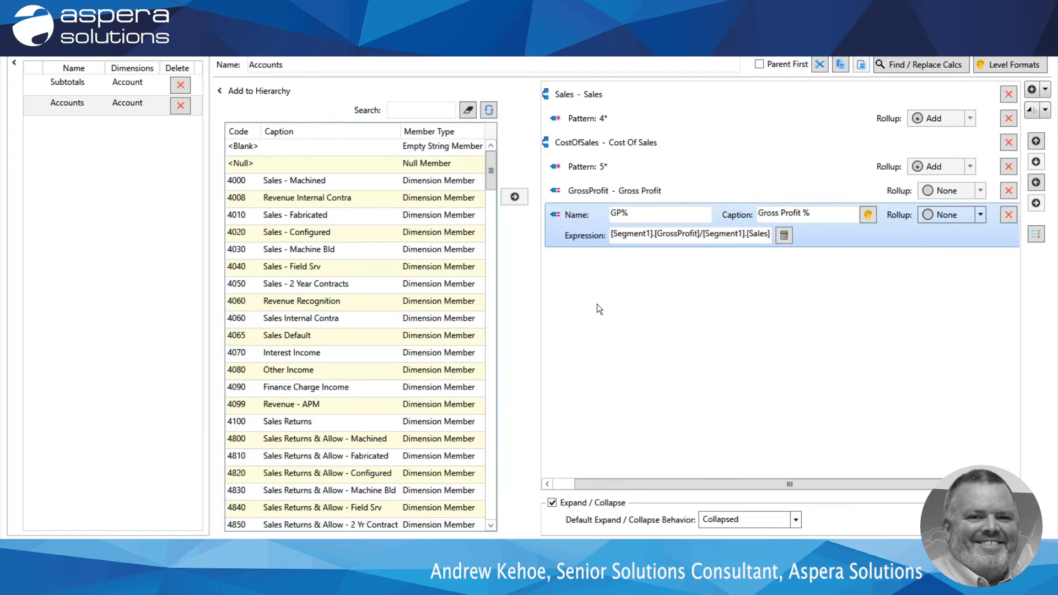
Add an aggregation node named Expenses with the caption "Expenses" below the GP% node.
left_click(1046, 90)
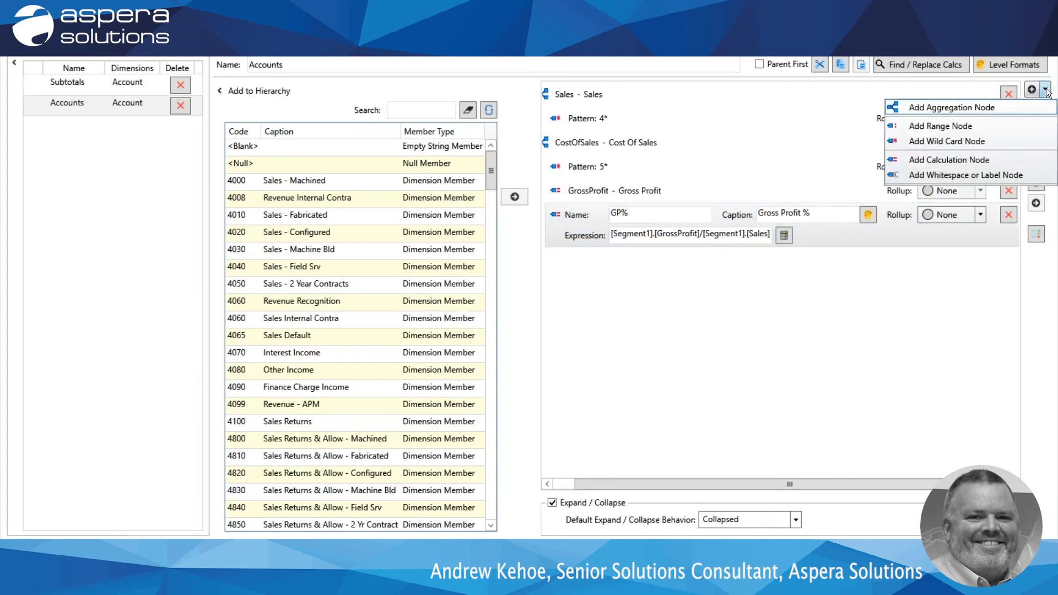
left_click(946, 110)
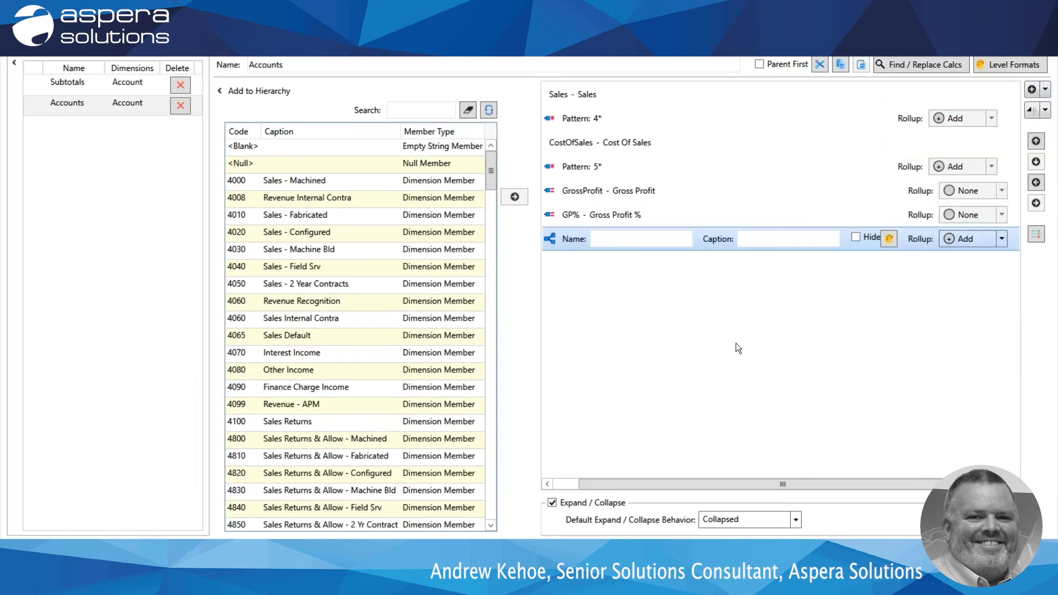
left_click_drag(680, 482, 655, 482)
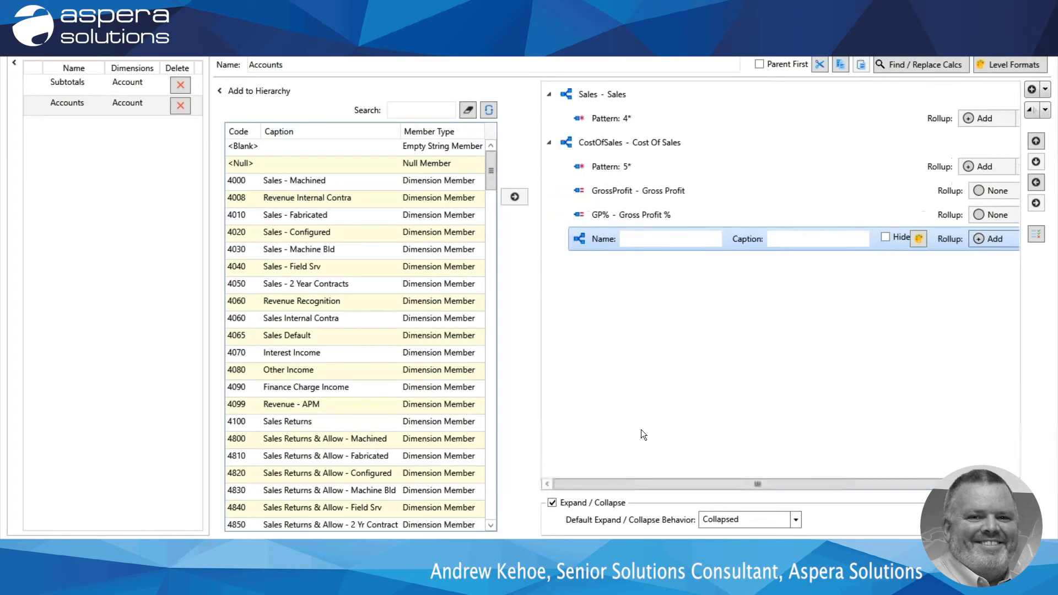
left_click(634, 243)
type("Expenses")
key("Tab")
type("Expense")
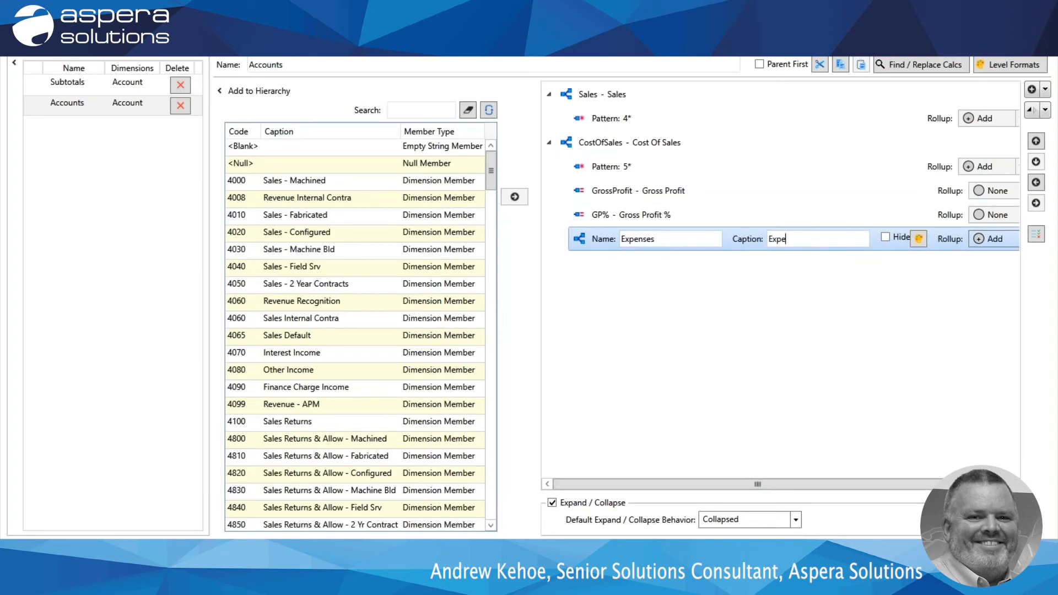
type("s")
Add a range node from 6000 to 9999 beneath the Expenses node.
left_click(1046, 89)
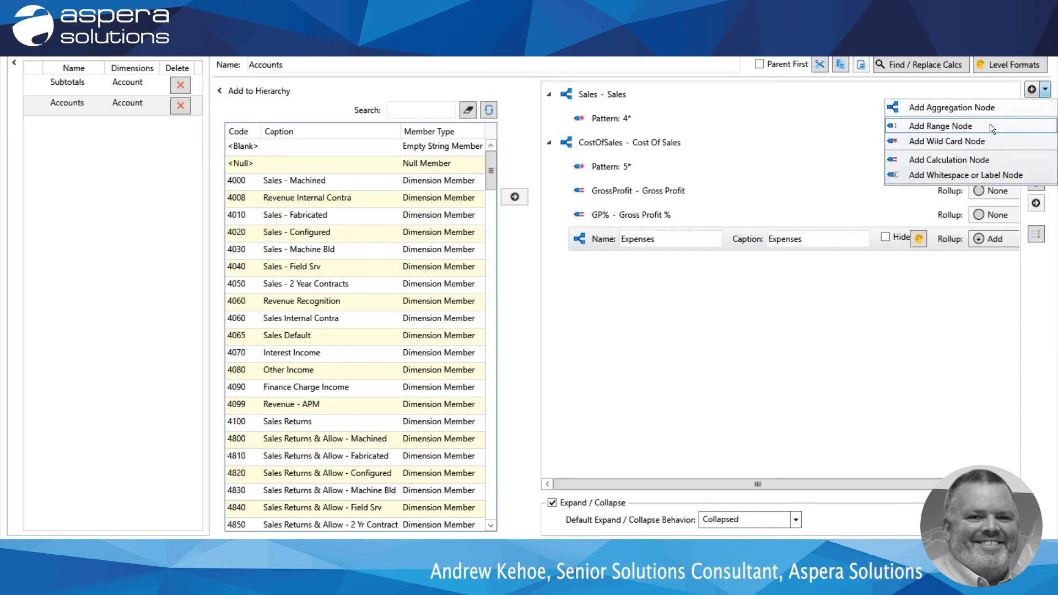
left_click(950, 127)
type("6000")
key("Tab")
type("9999")
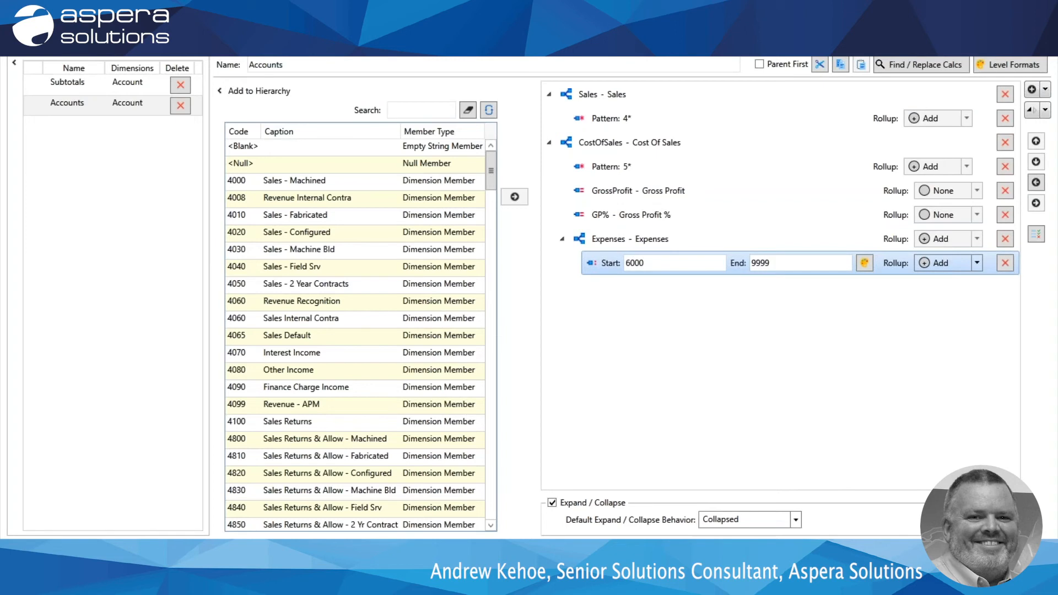
key("shift+Tab")
Promote the Expenses node, with its account range, to the same level as Sales and CostOfSales.
left_click(608, 241)
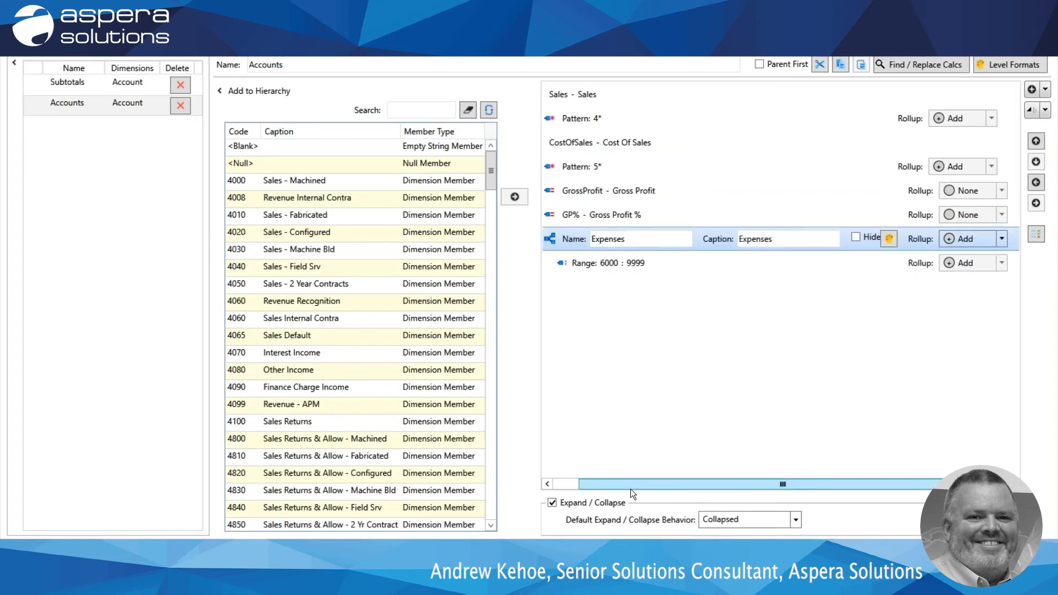
left_click_drag(617, 481, 568, 473)
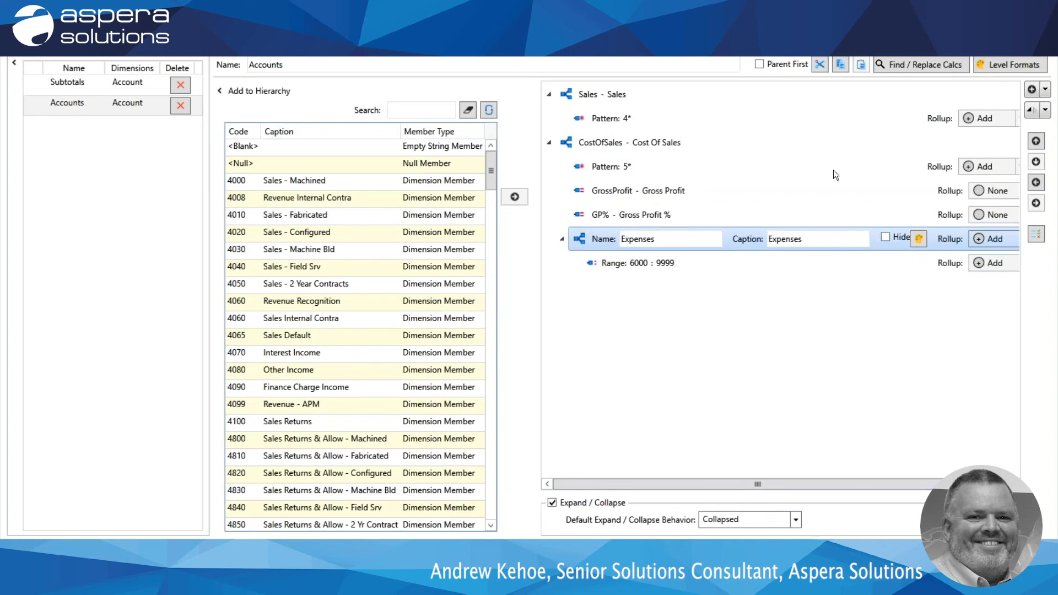
left_click(1036, 182)
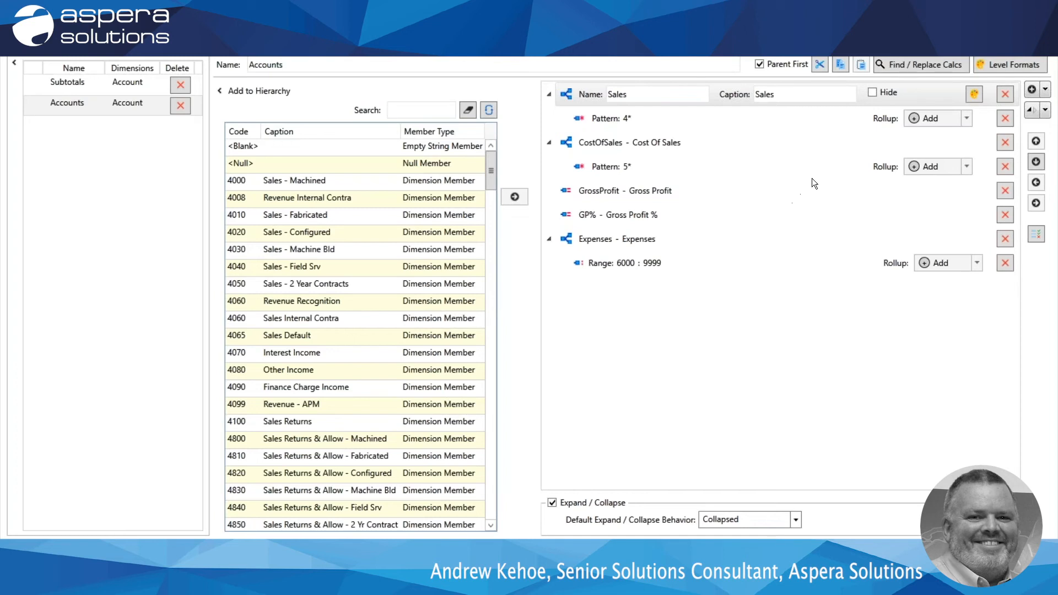
Set the font style of the Sales, CostOfSales and Expenses aggregation nodes to Bold.
left_click(974, 94)
left_click(554, 211)
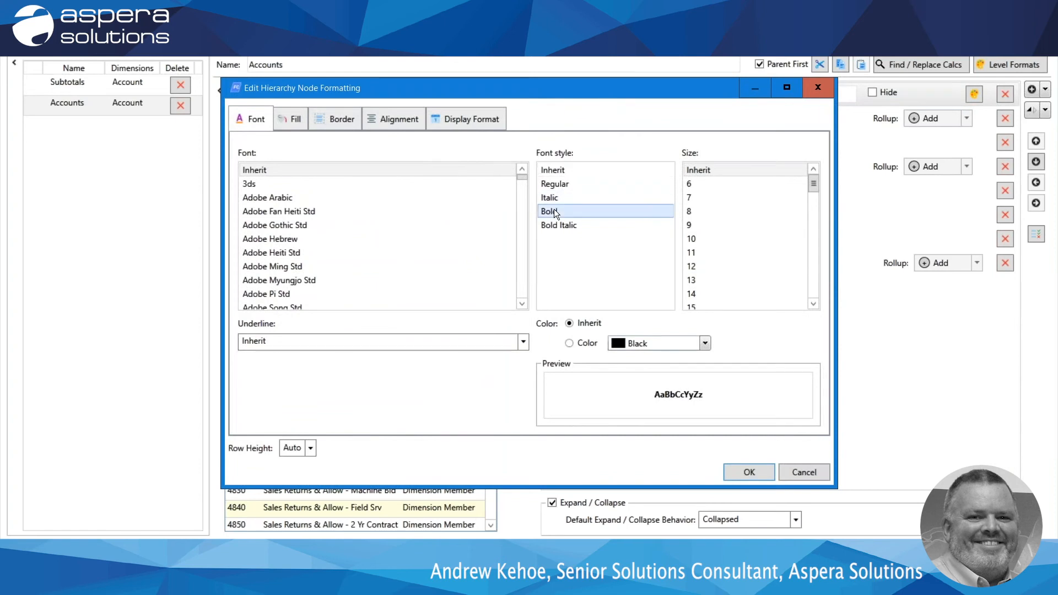
left_click(749, 472)
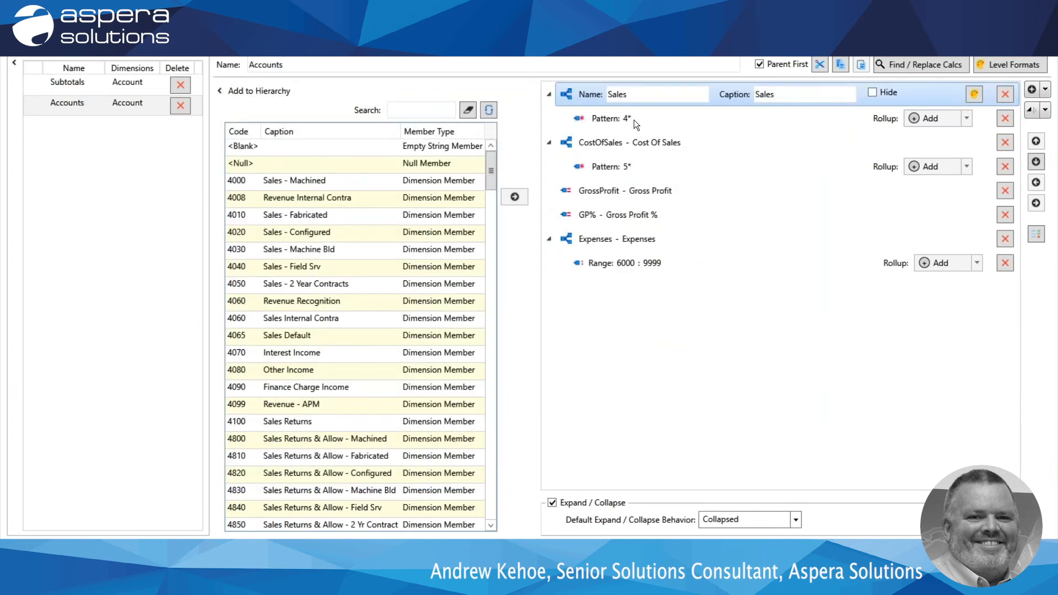
left_click(604, 142)
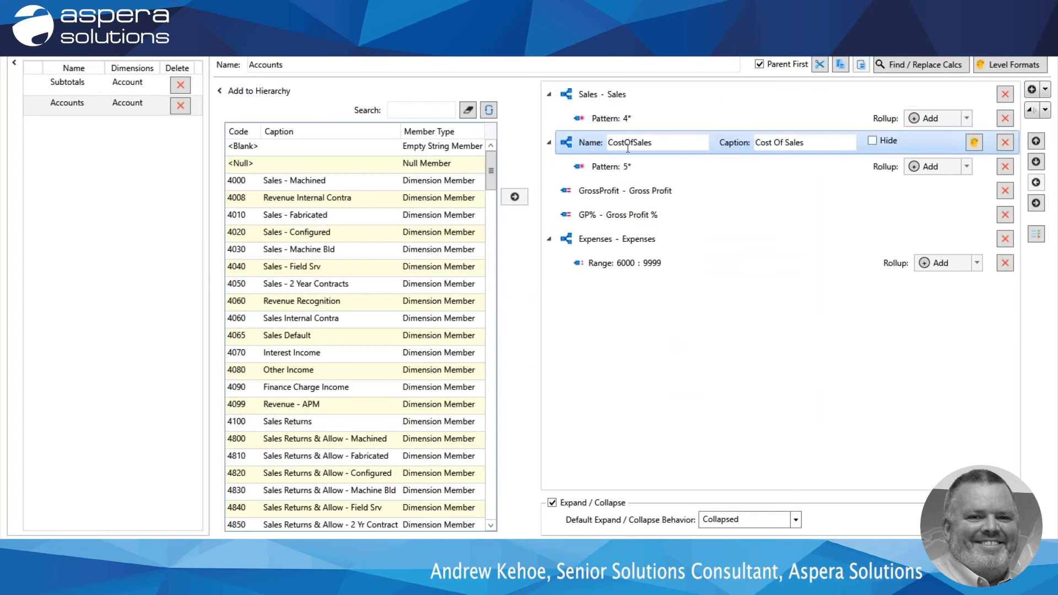
left_click(974, 143)
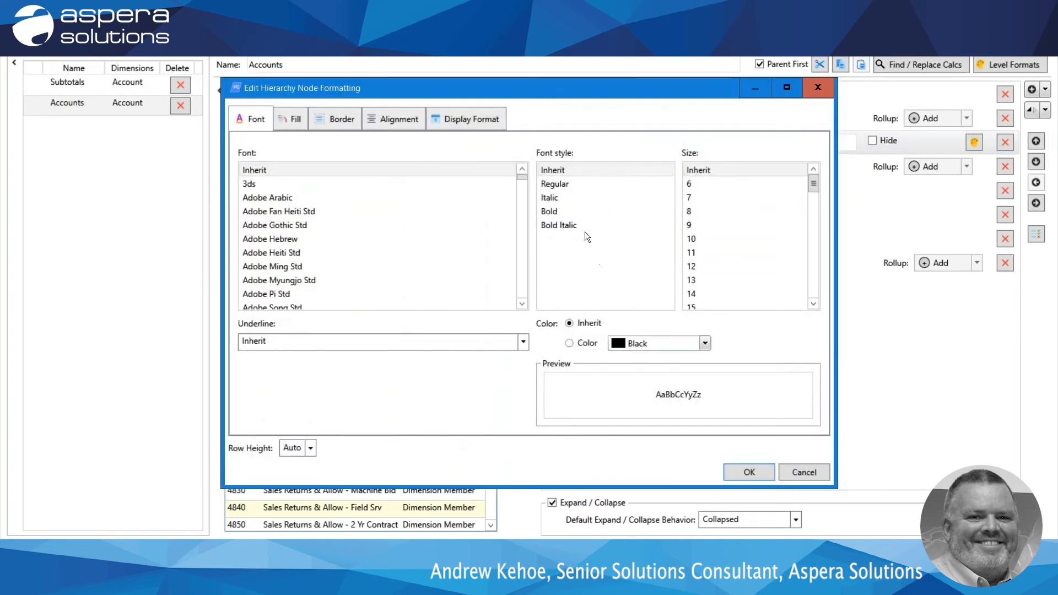
left_click(567, 212)
left_click(760, 476)
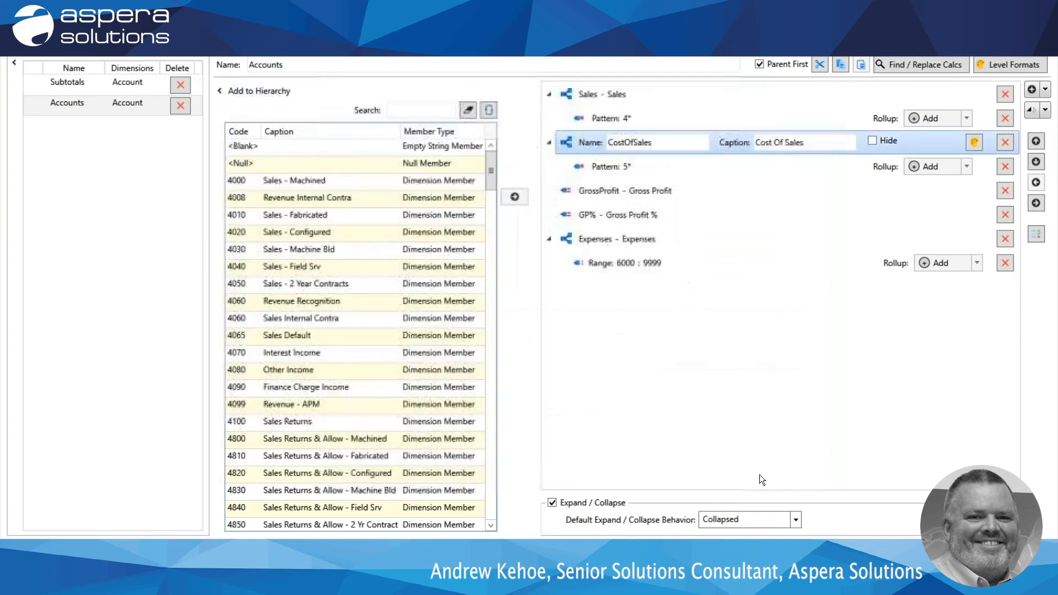
left_click(664, 246)
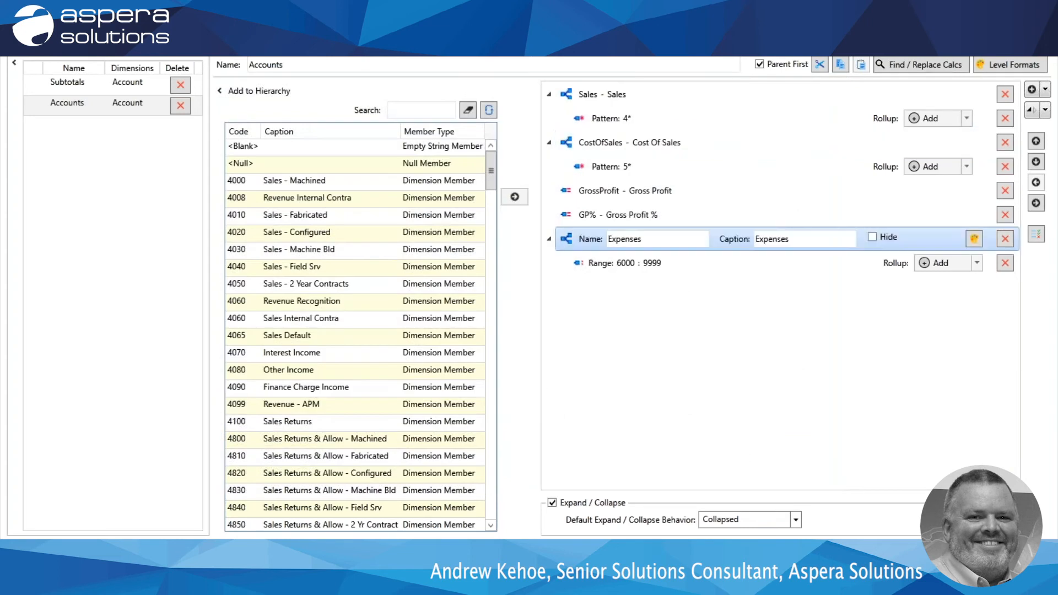
left_click(976, 240)
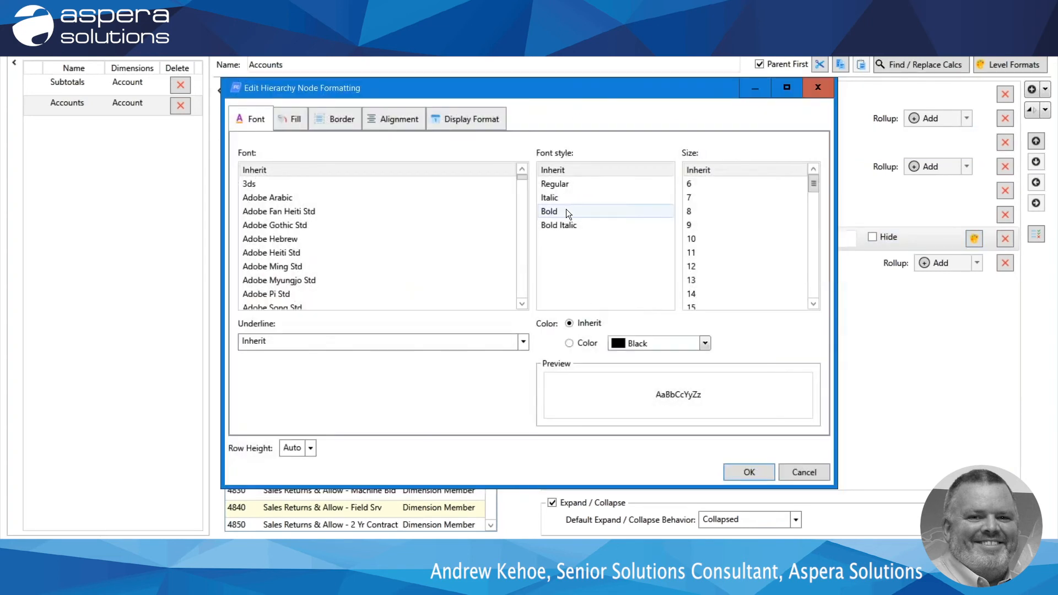
left_click(567, 211)
left_click(745, 472)
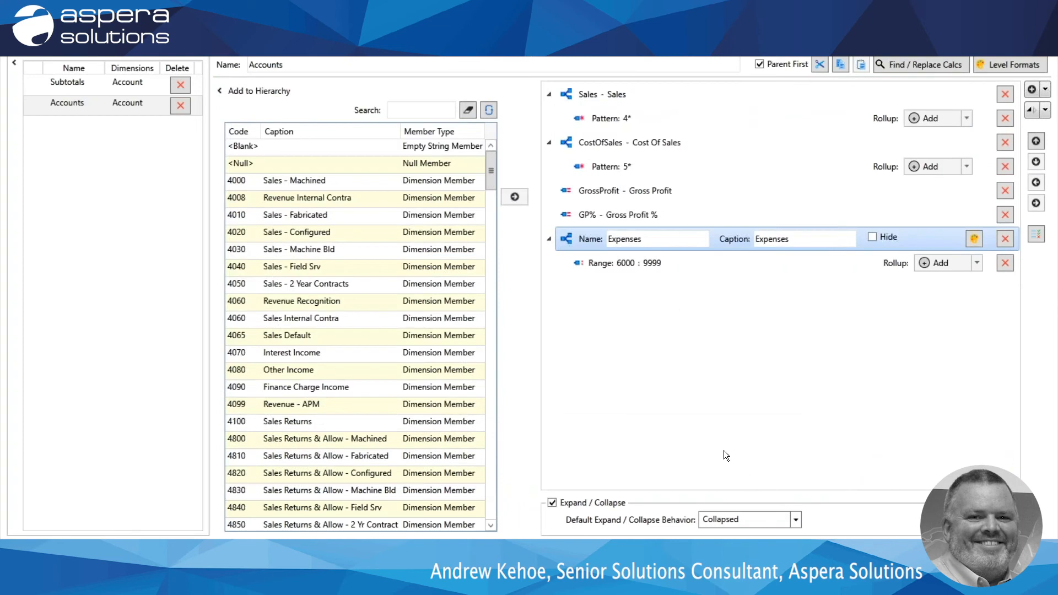
Format the GrossProfit node as Bold Italic with thin single-line top and bottom borders.
left_click(670, 190)
left_click(974, 190)
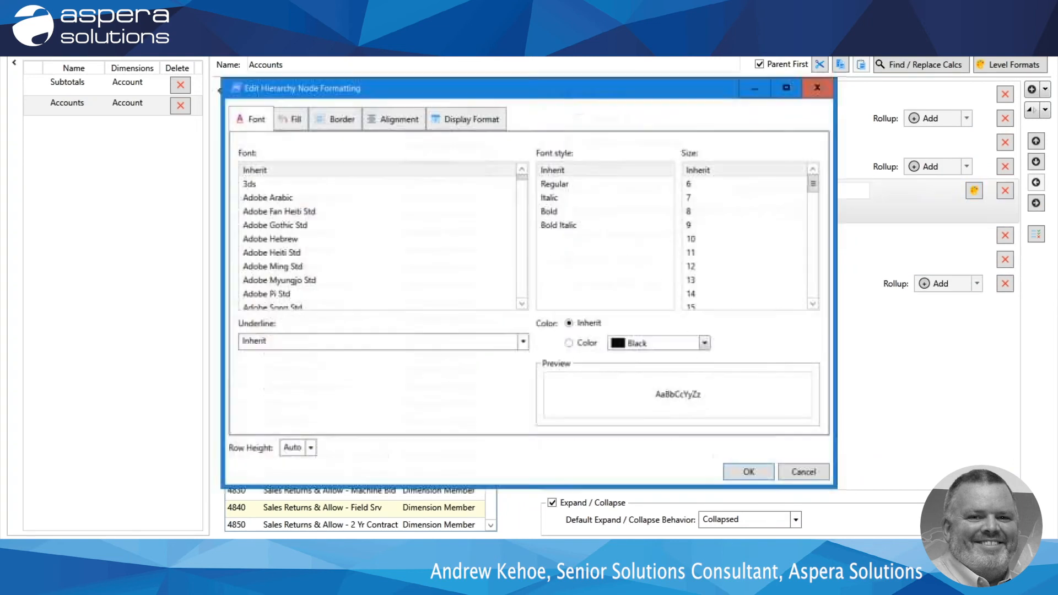
left_click(558, 225)
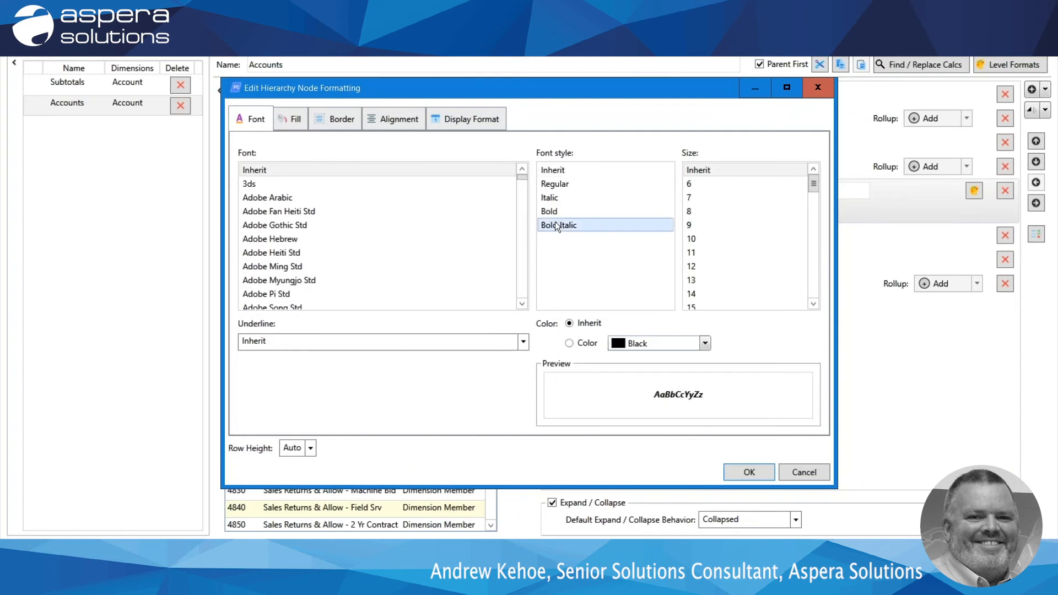
left_click(330, 120)
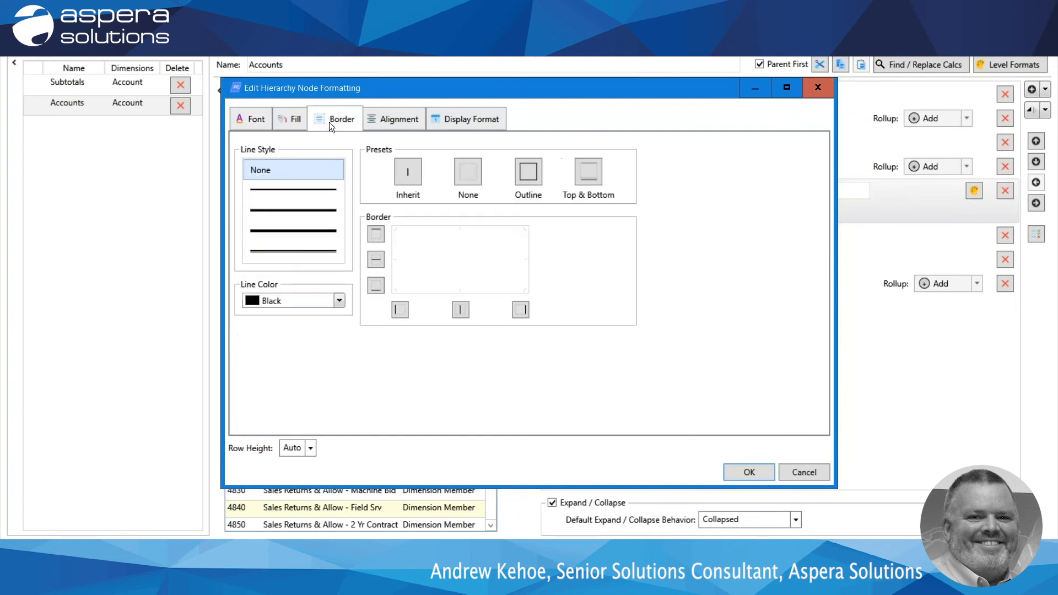
left_click(303, 188)
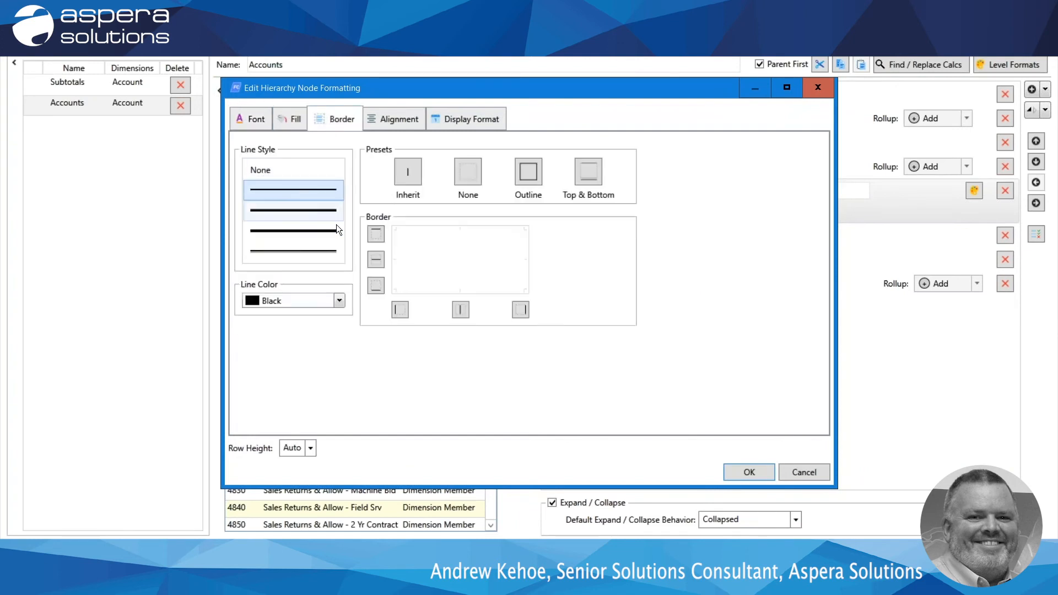
left_click(375, 233)
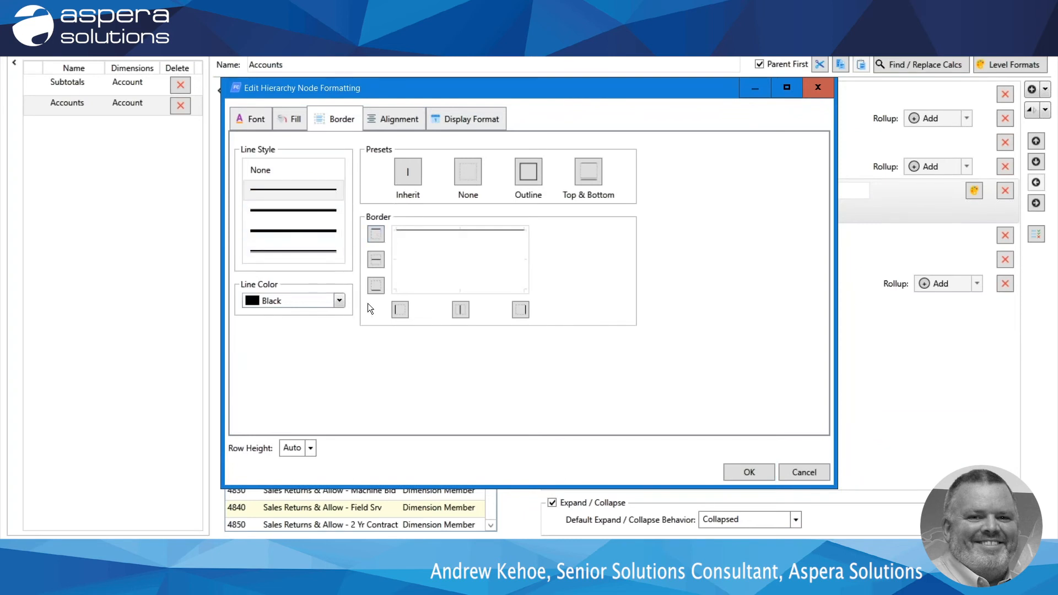
left_click(375, 285)
left_click(758, 472)
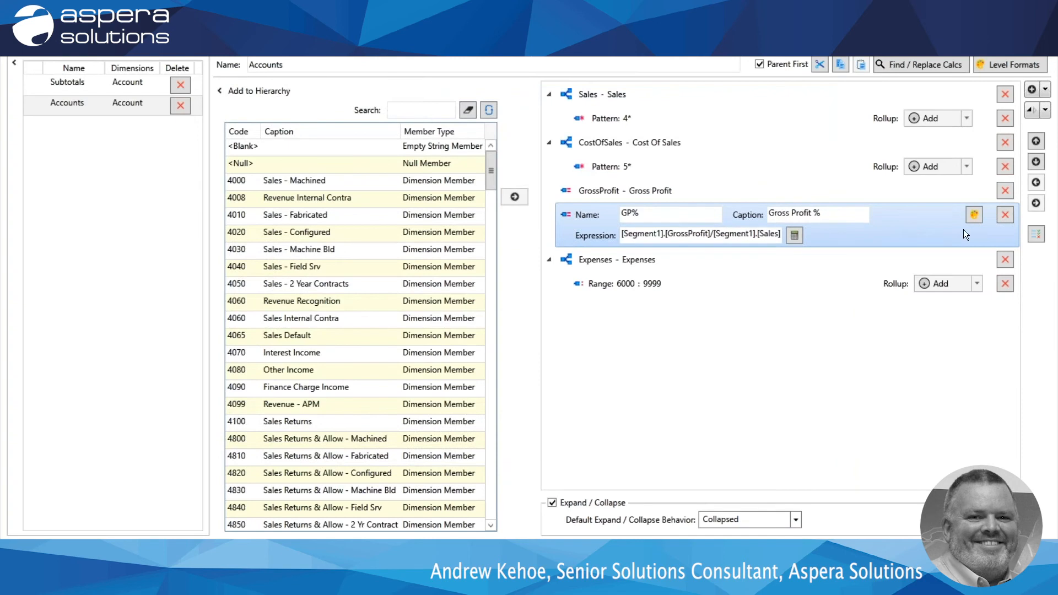
Format the GP% node as Bold Italic with a thin single-line bottom border.
left_click(975, 215)
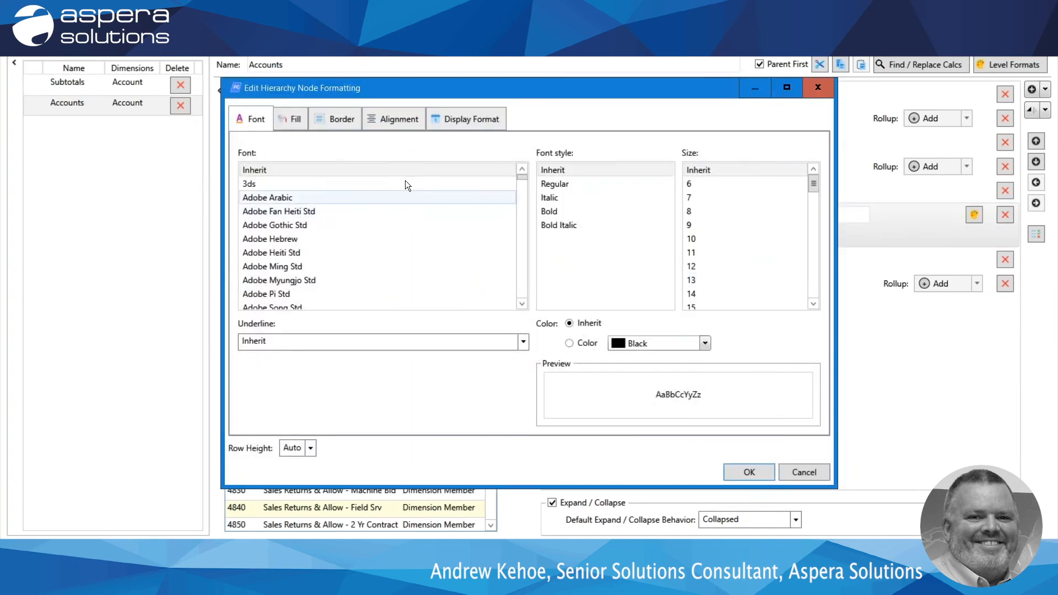
left_click(556, 228)
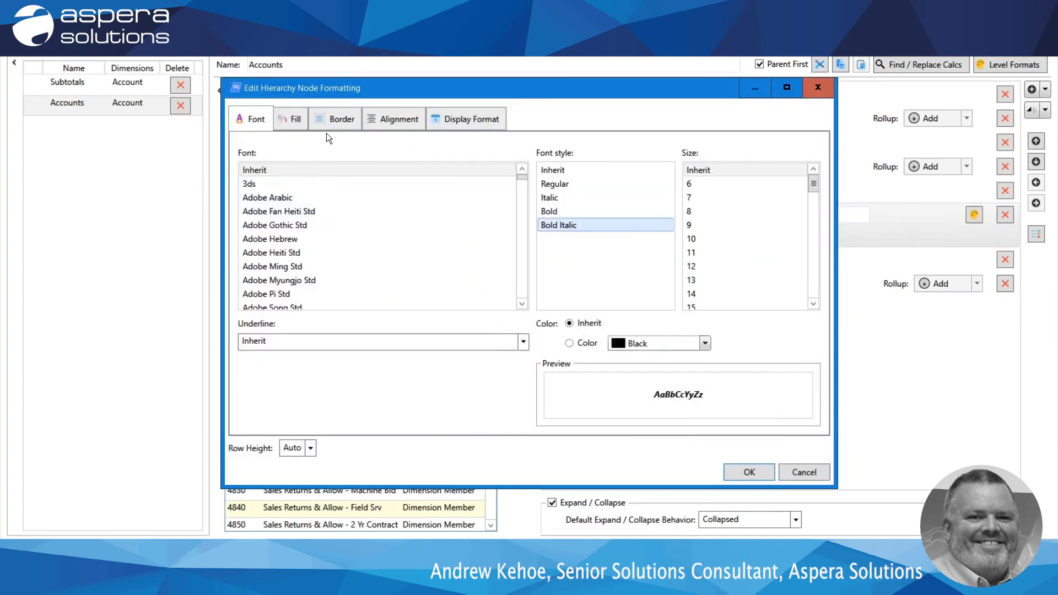
left_click(332, 120)
left_click(309, 191)
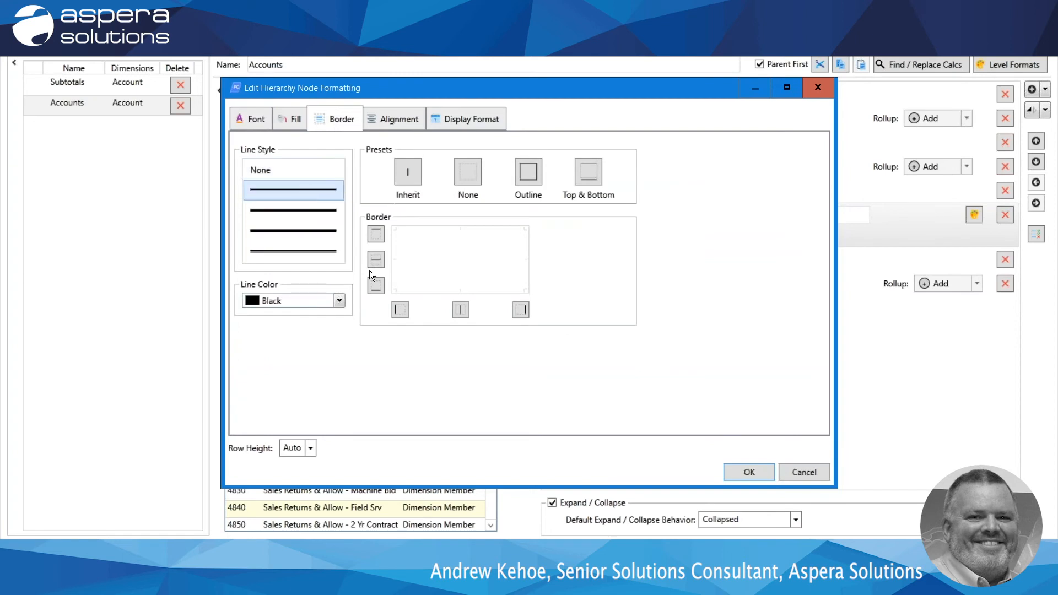
left_click(376, 285)
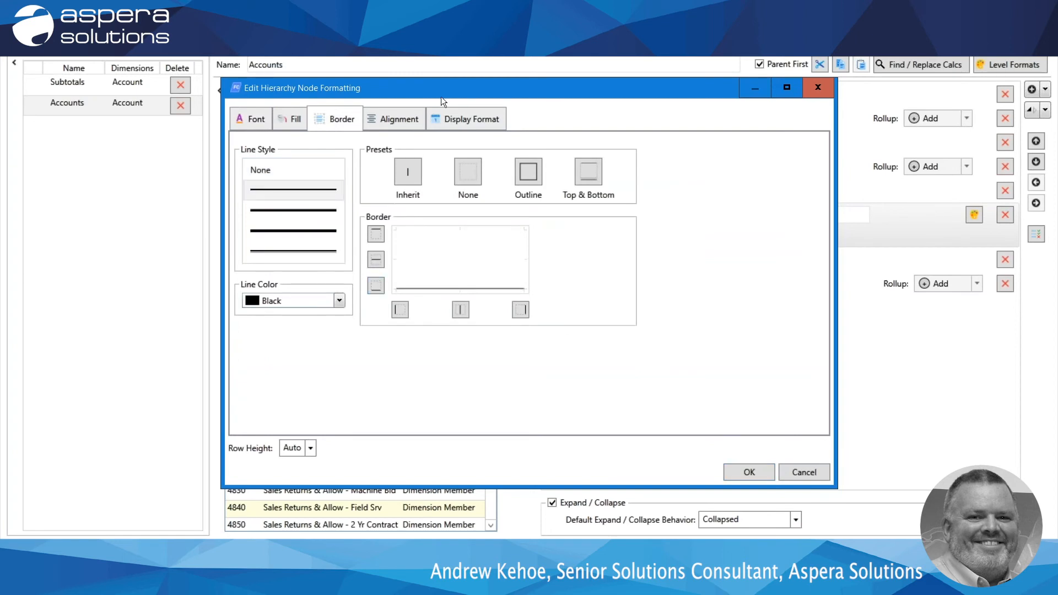
Set the GP% node's display format to Percentage and apply its node formatting.
left_click(451, 119)
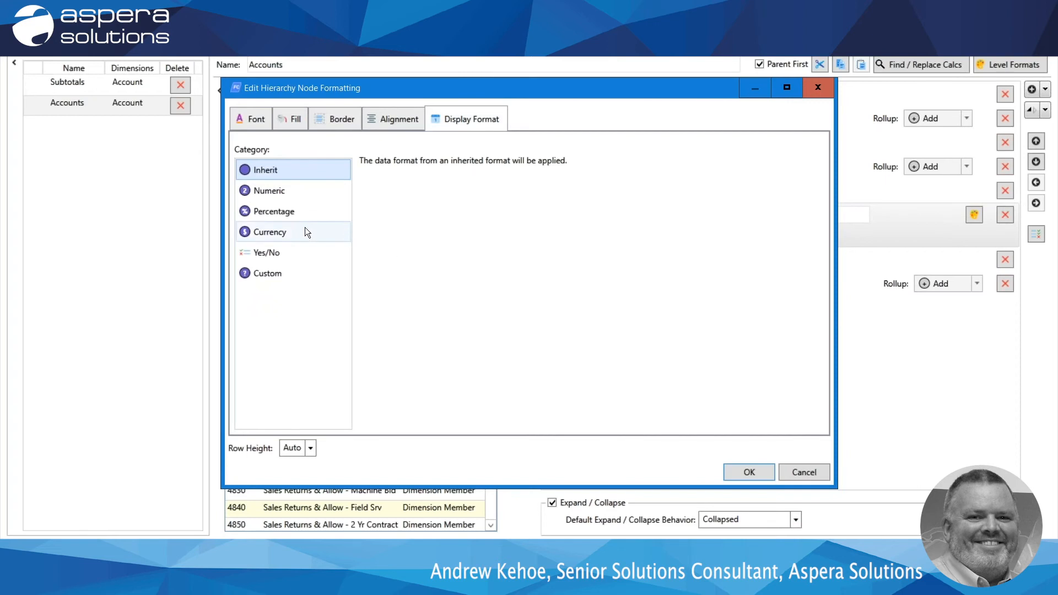
left_click(286, 213)
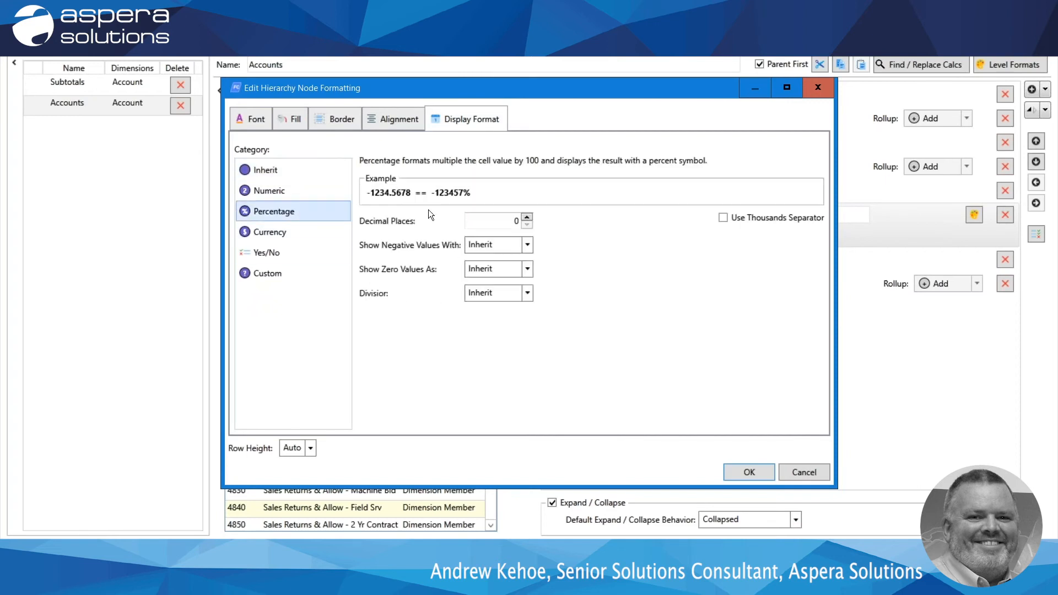
left_click(749, 472)
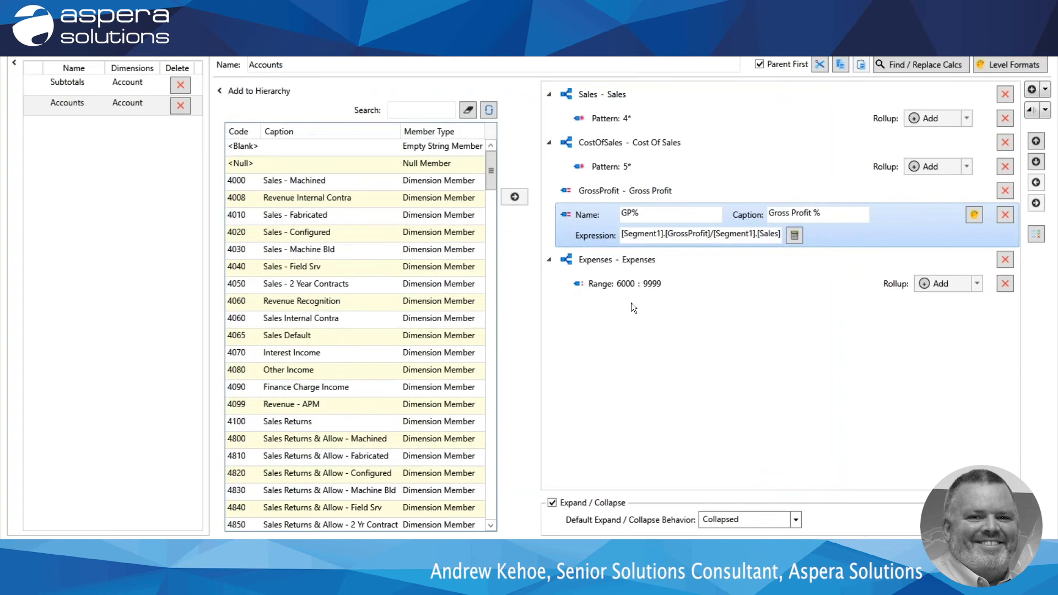
Add a calculation node under Expenses named NetProfit with the caption "Net Profit".
left_click(589, 259)
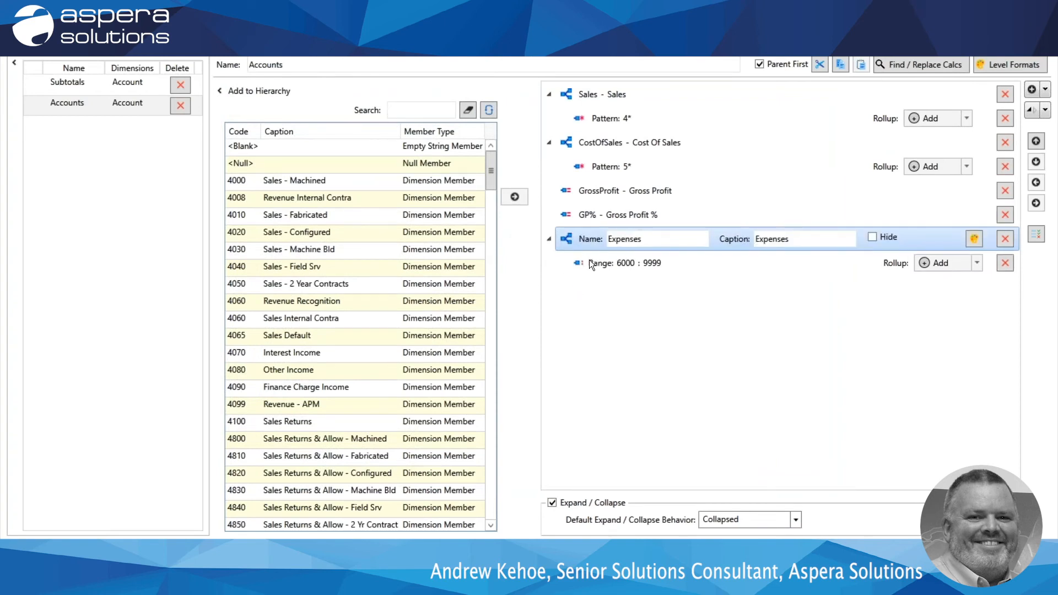
left_click(1046, 90)
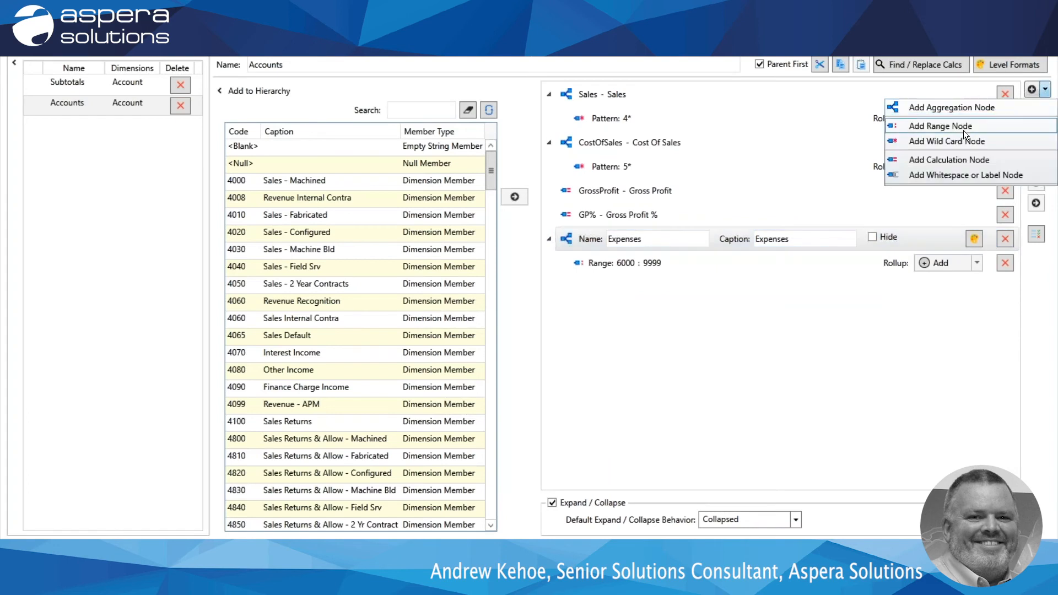
left_click(950, 158)
left_click(657, 284)
type("NetProfit")
key("Tab")
type("Net Profit")
left_click(667, 311)
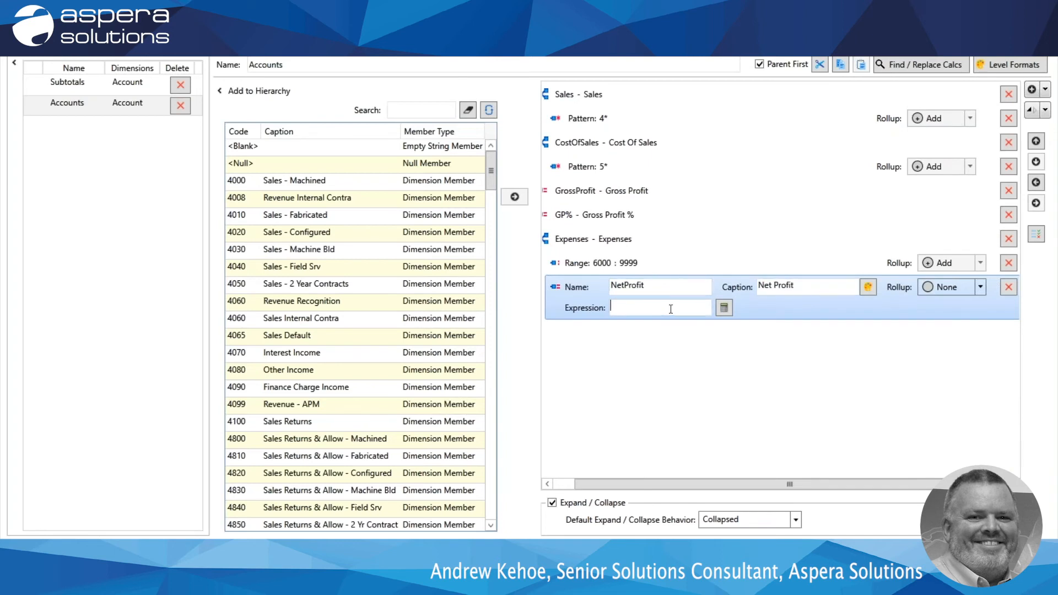
Build the NetProfit expression as Account GrossProfit + Expenses, and promote the node to the same level as Expenses.
left_click(724, 307)
left_click(359, 287)
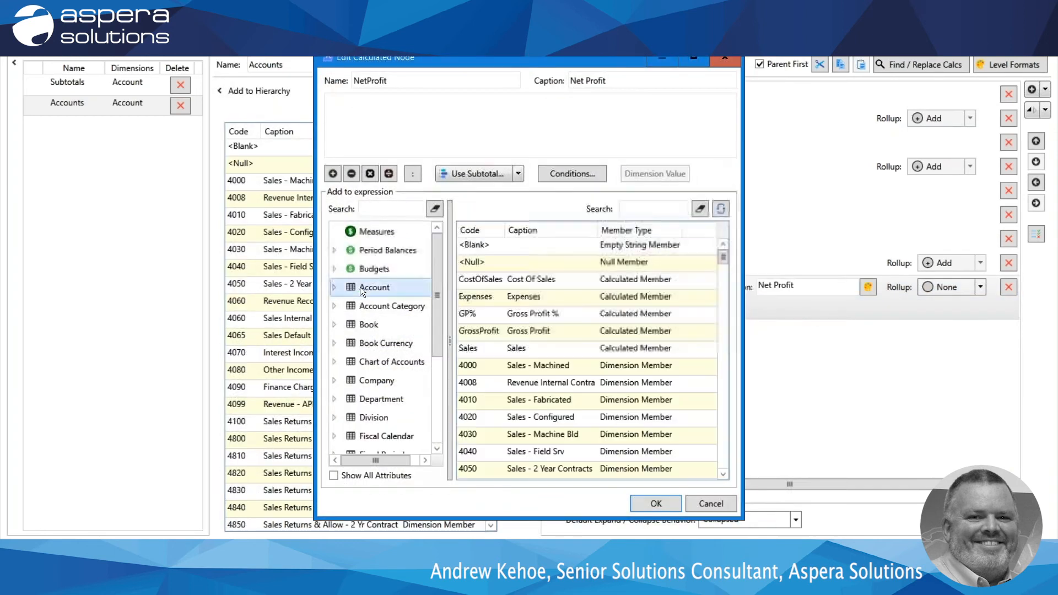
left_click(498, 334)
double_click(500, 332)
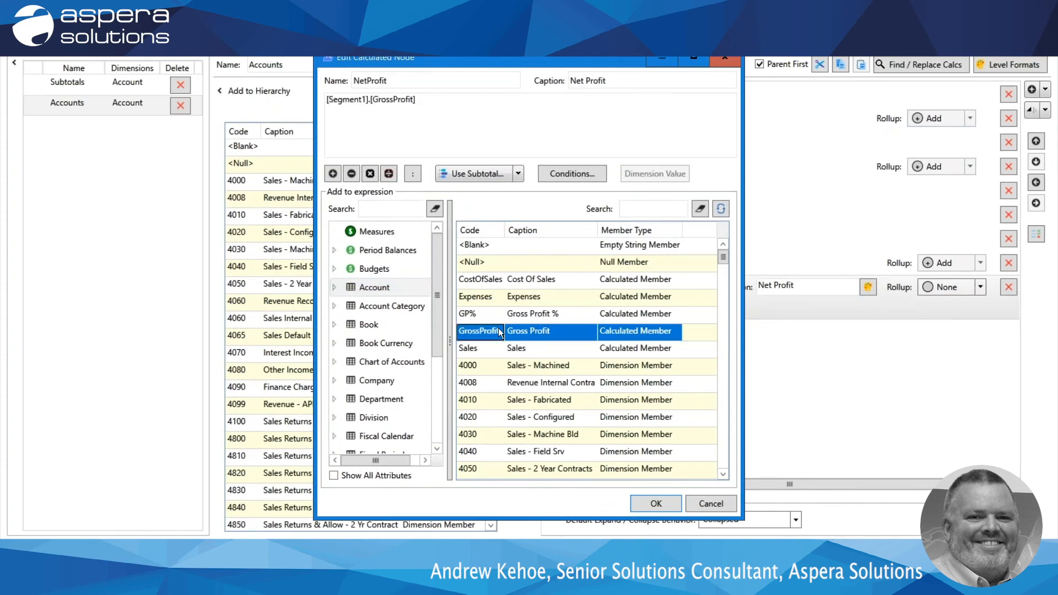
left_click(333, 173)
double_click(530, 297)
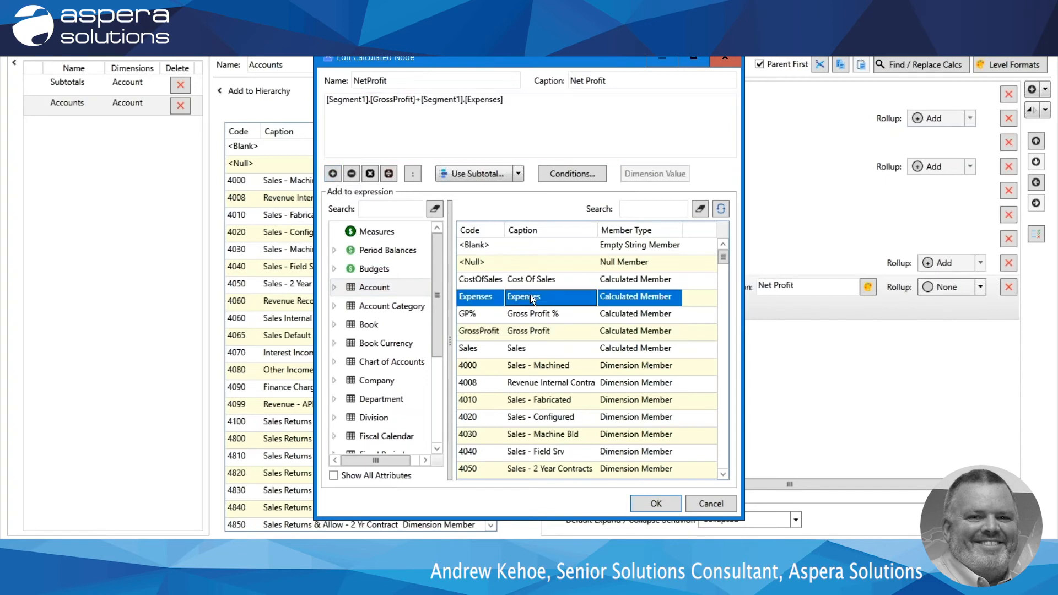
left_click(658, 502)
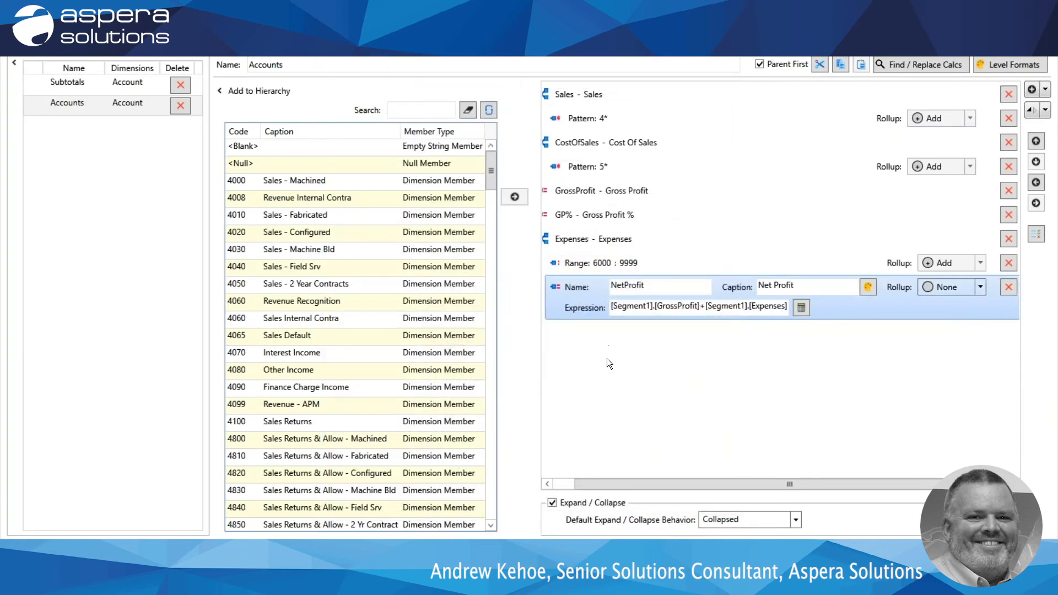
left_click_drag(620, 484, 595, 485)
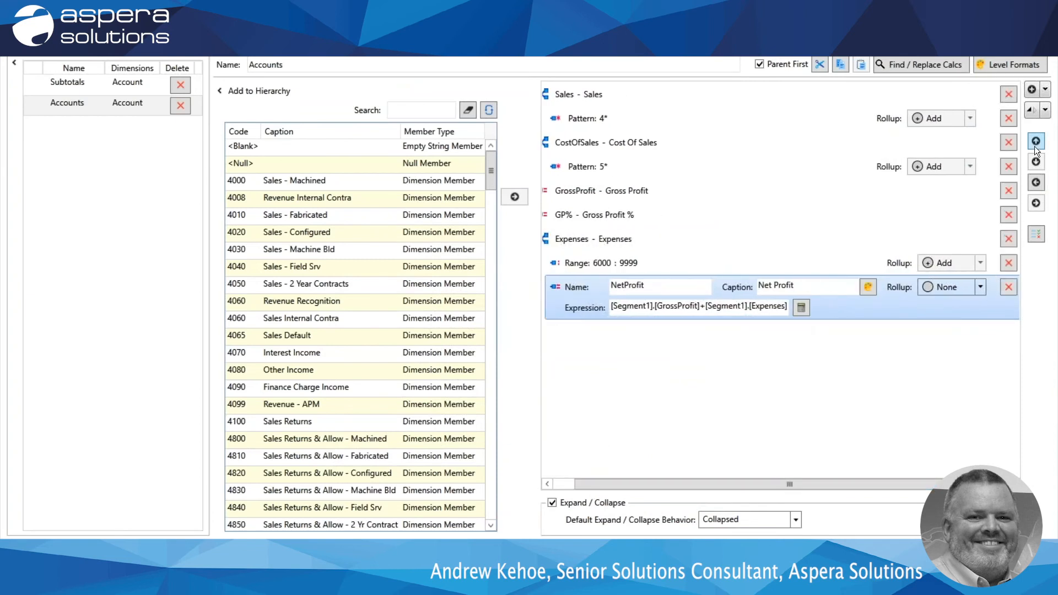
left_click(1036, 183)
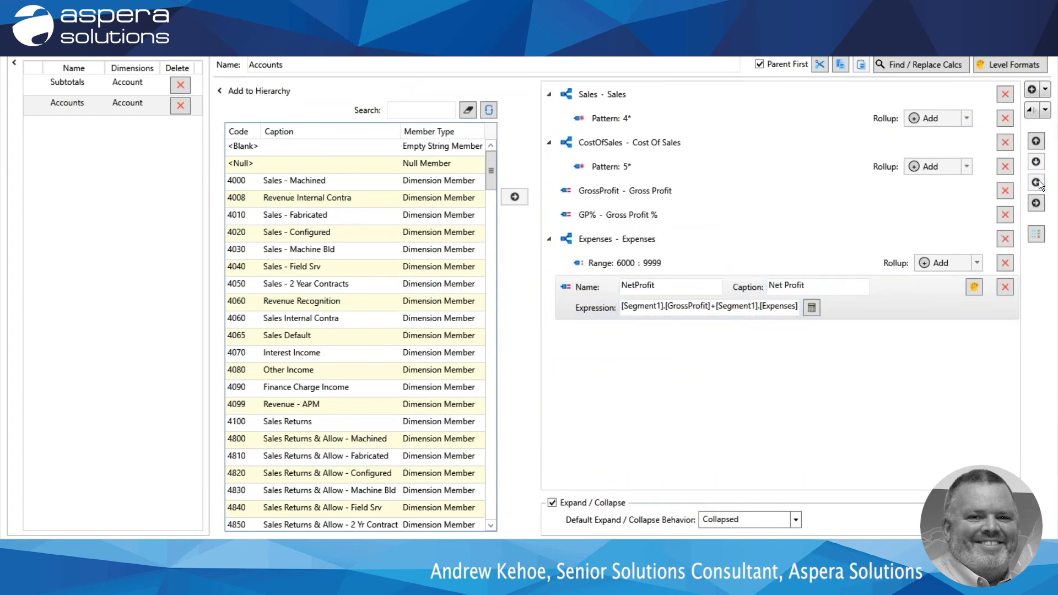
Format the NetProfit node as Bold Italic with a thin single-line top border and a double-line bottom border.
left_click(973, 288)
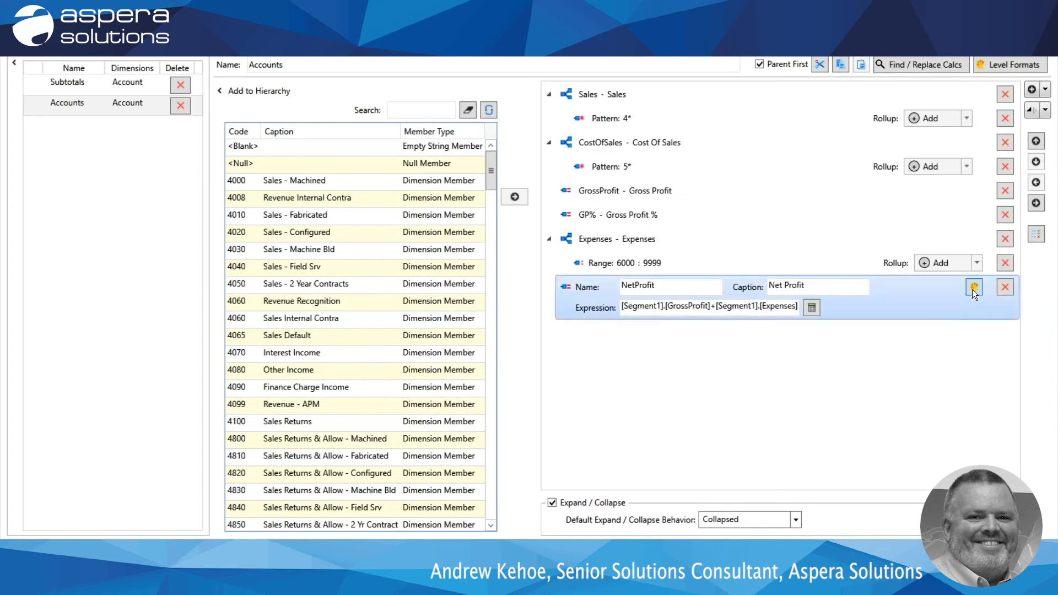
left_click(552, 227)
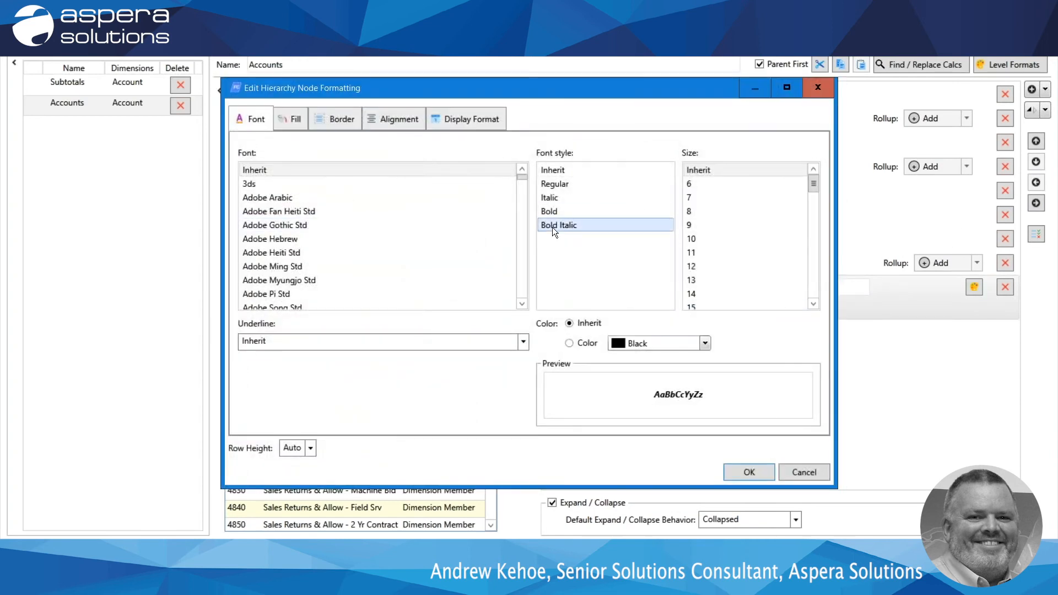
left_click(342, 115)
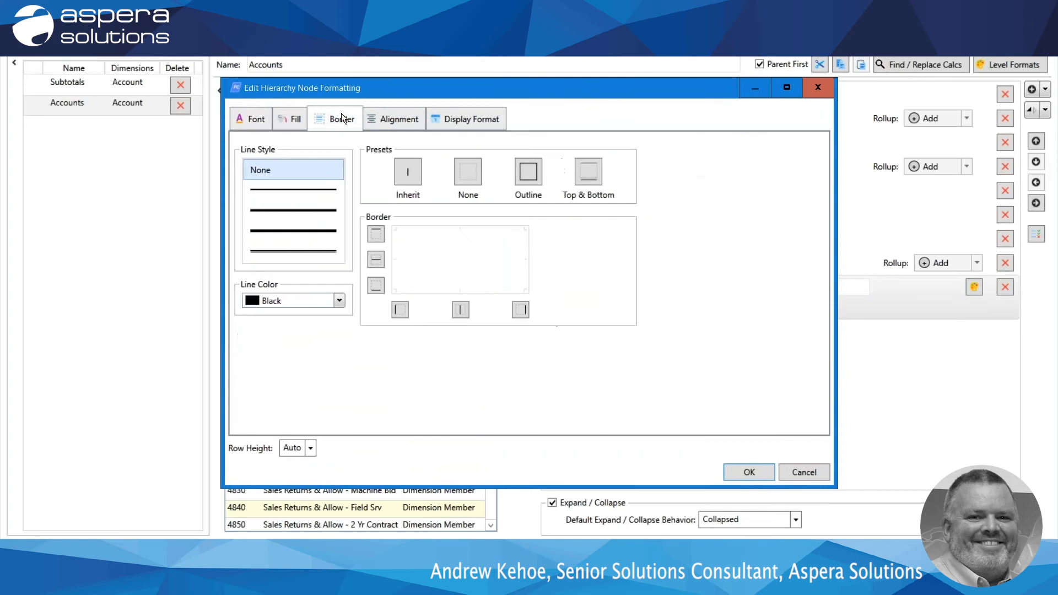
left_click(308, 190)
left_click(377, 234)
left_click(322, 251)
left_click(377, 283)
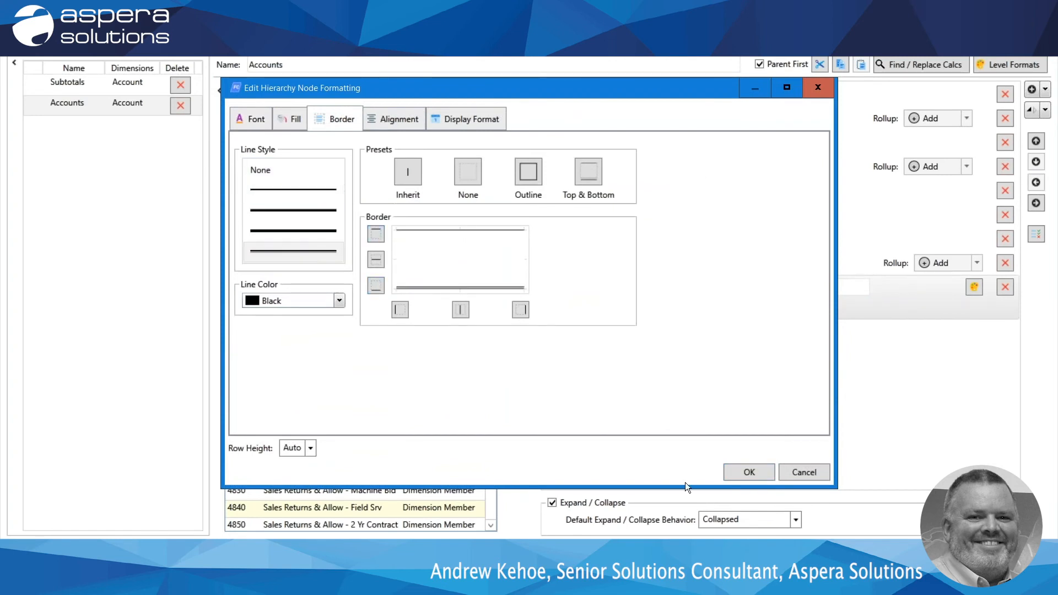
left_click(749, 472)
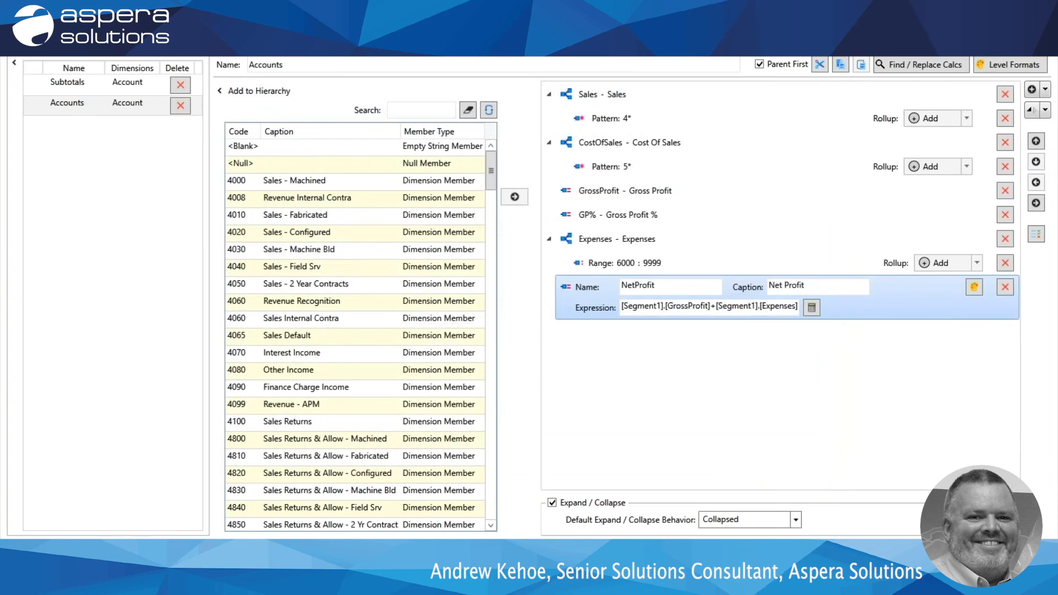
Accept the hierarchy changes and run the Quick P&L report.
left_click(931, 553)
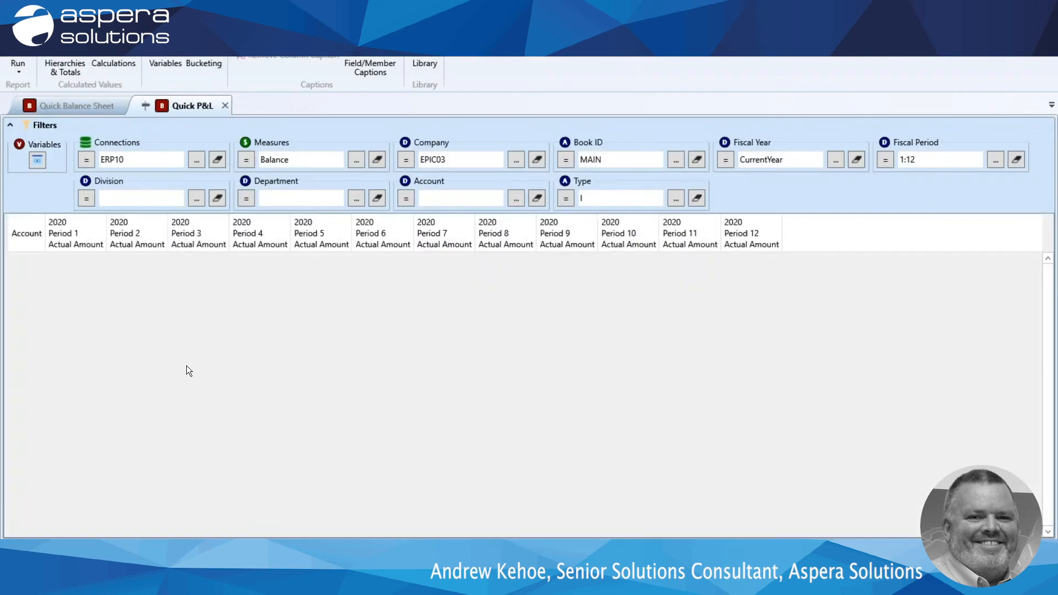
left_click(18, 67)
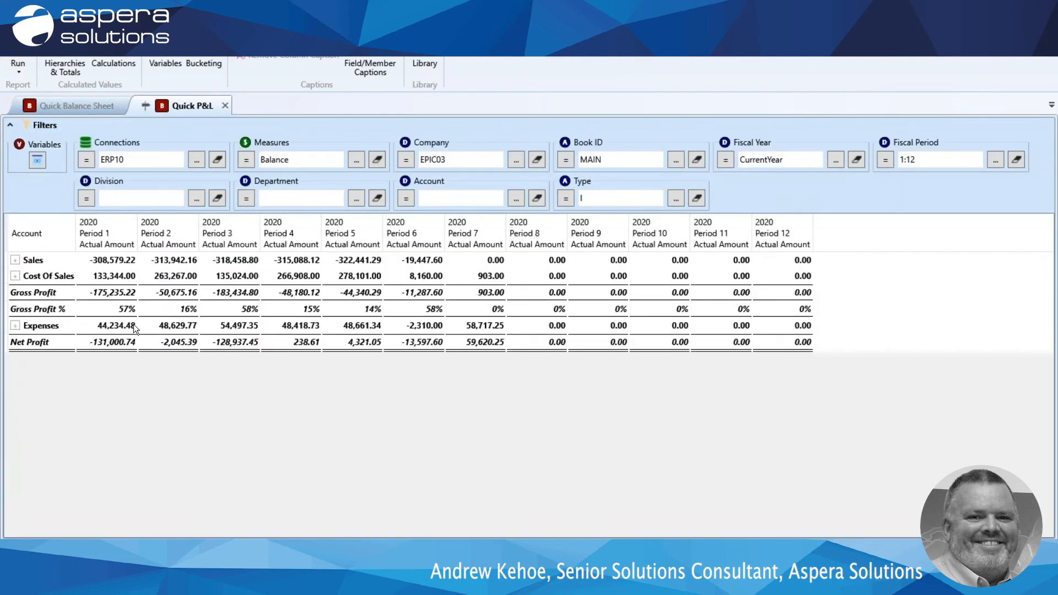
left_click_drag(132, 345, 102, 305)
Expand the Sales row in the report to view its underlying accounts, and collapse it again.
left_click(15, 260)
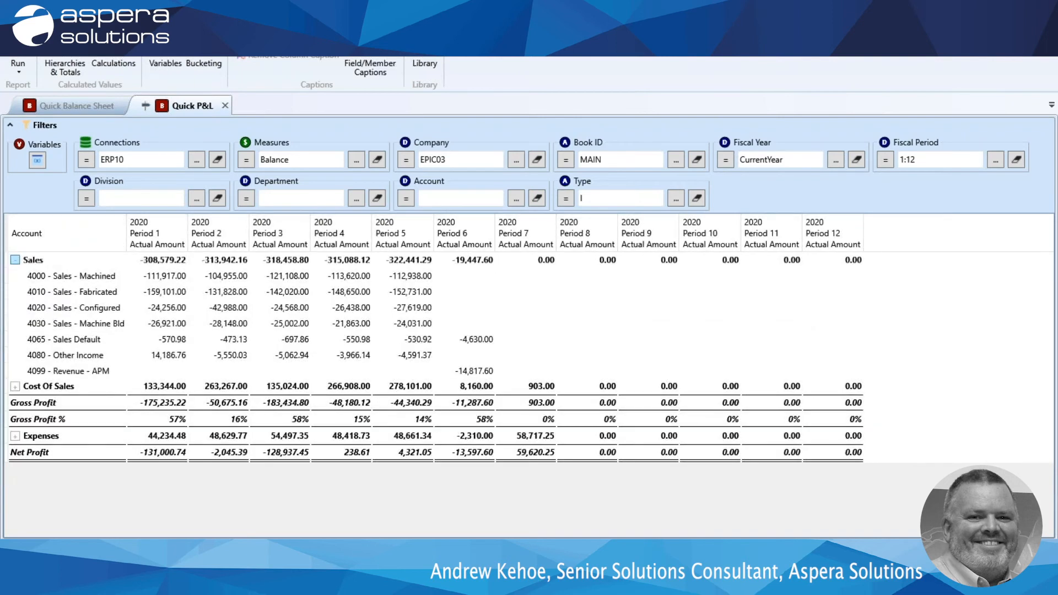
left_click(15, 260)
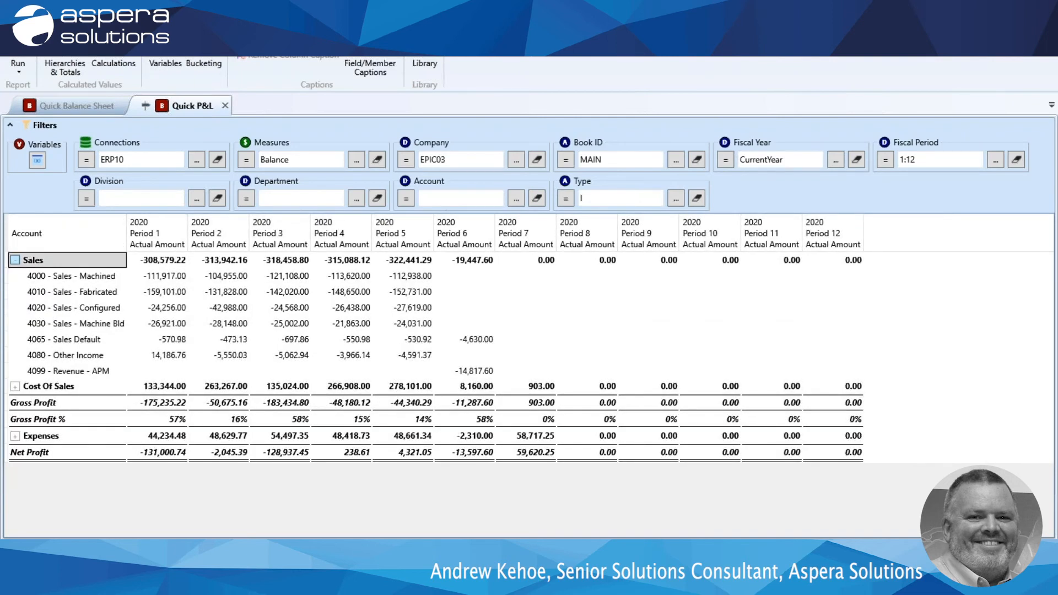
left_click(14, 260)
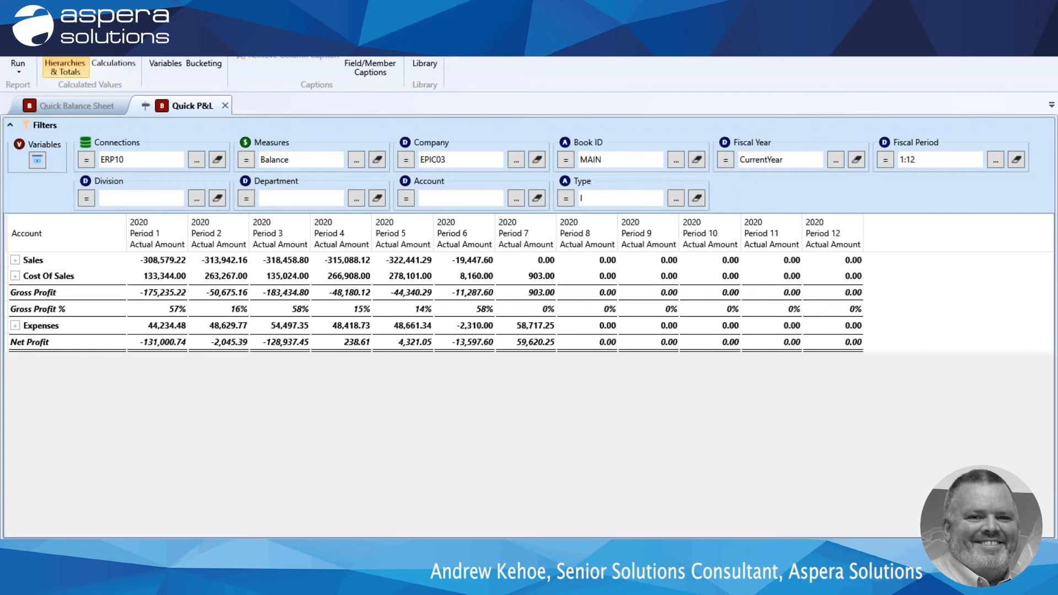
Examine the hierarchy library's stored items from the report's hierarchies, and close both windows without making changes.
left_click(60, 59)
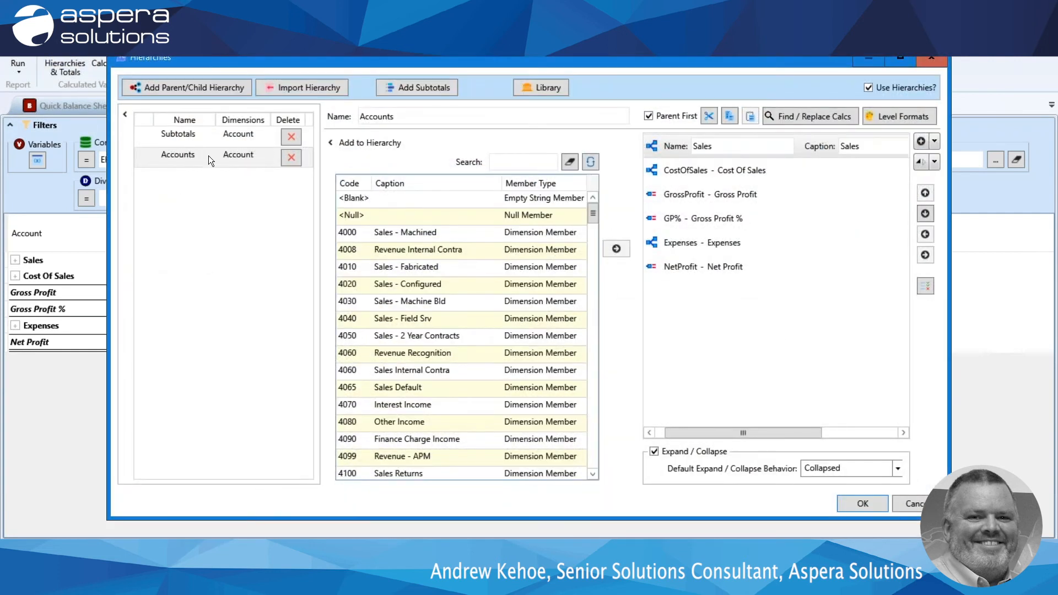
left_click(538, 88)
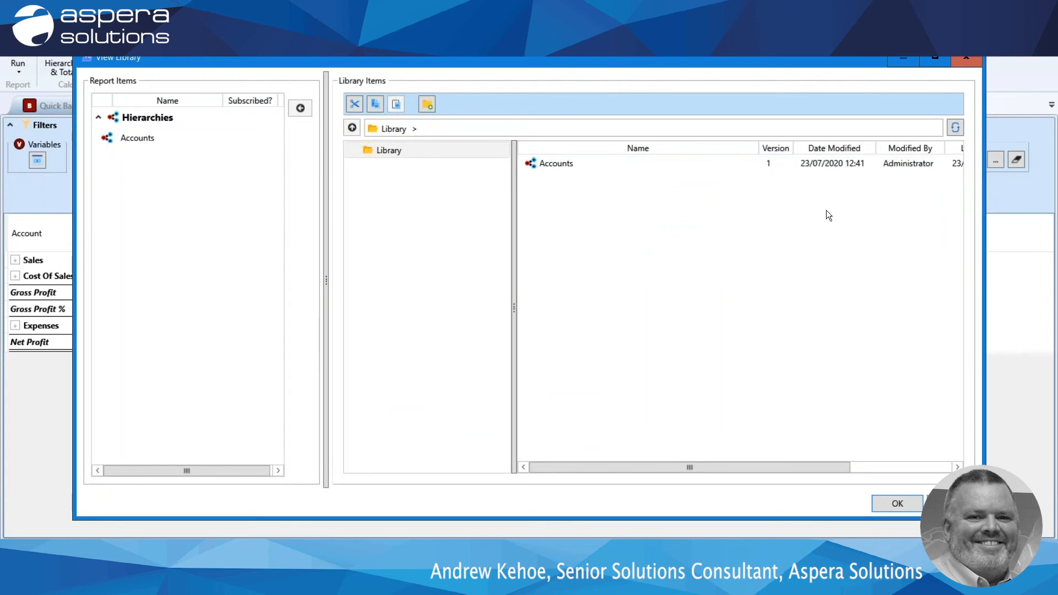
left_click(971, 57)
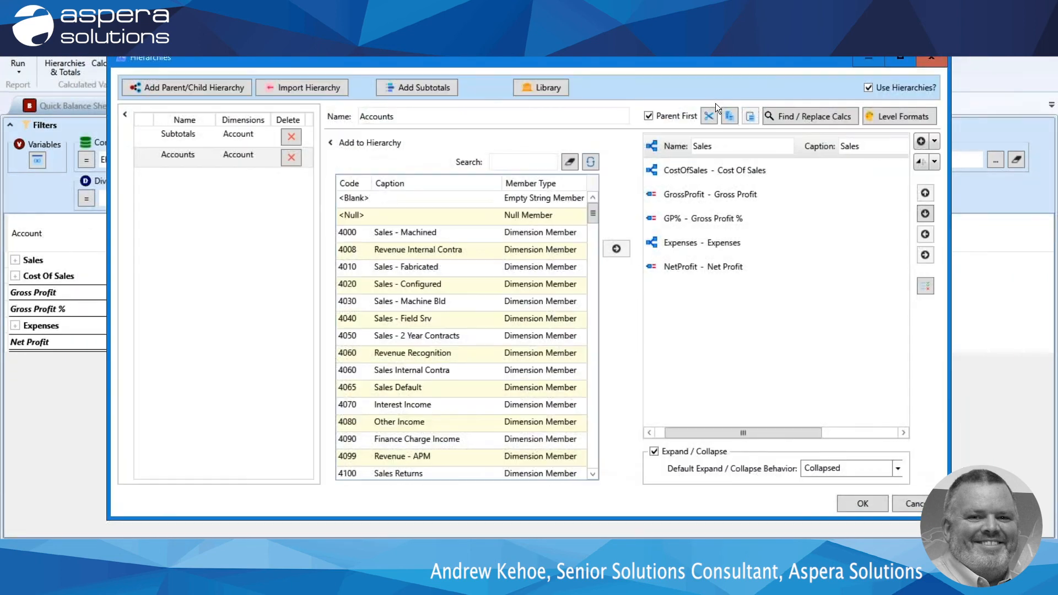
left_click(929, 57)
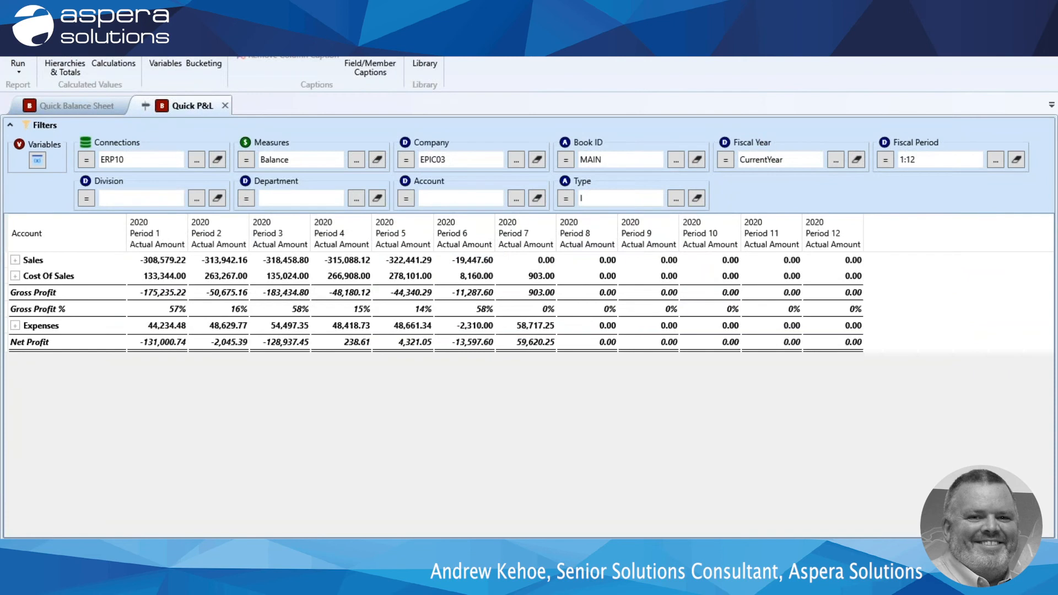
Save the Quick P&L report under the new name "Monthly P&L Report" in the same shared folder.
left_click(16, 23)
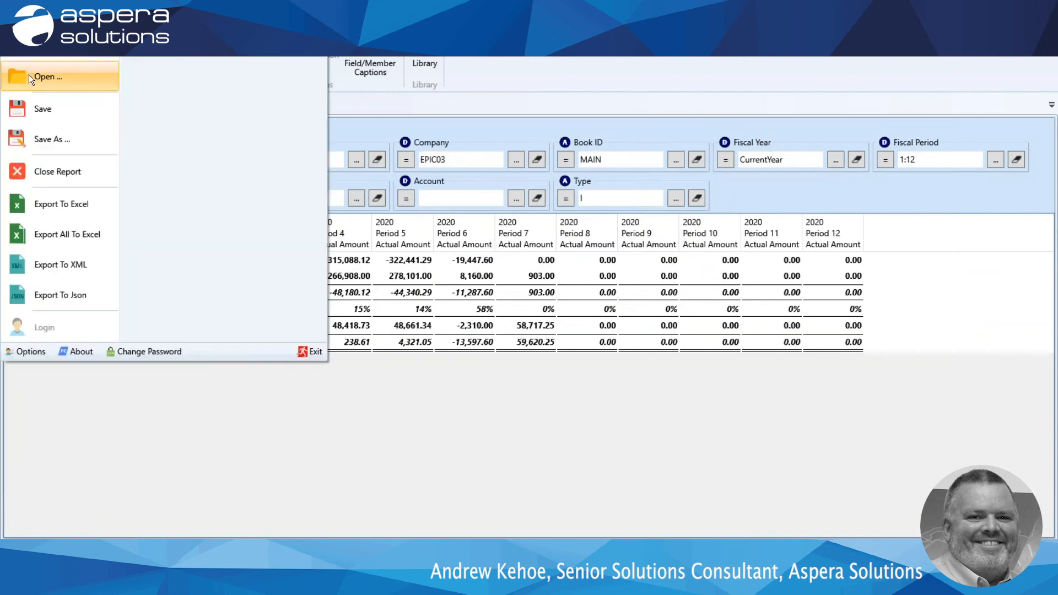
left_click(44, 145)
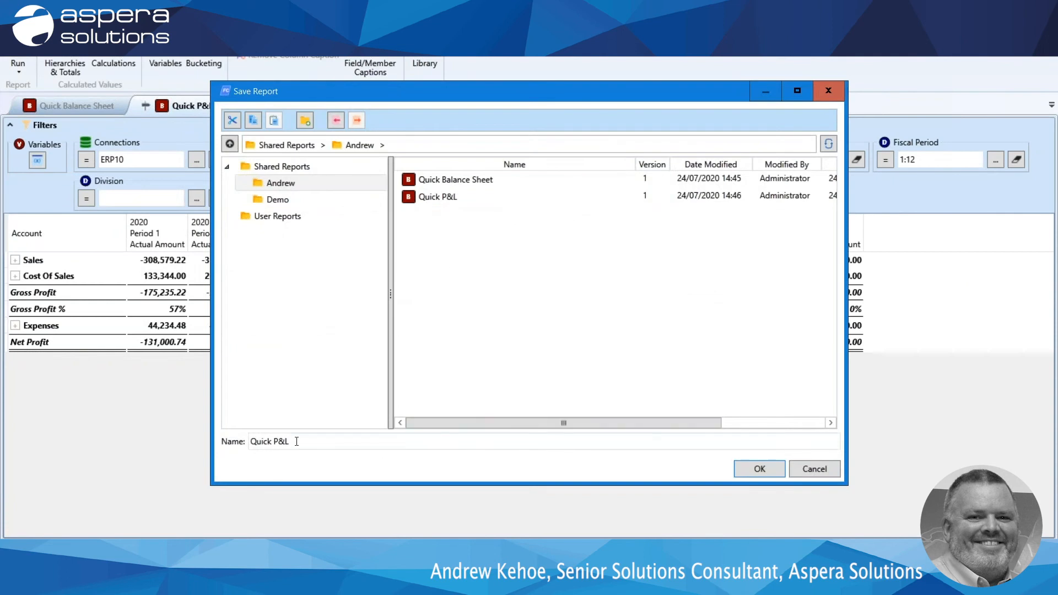
left_click_drag(271, 442, 207, 441)
left_click_drag(290, 442, 162, 421)
type("Monthly P&L")
key("BackSpace")
key("BackSpace")
type("&L Report")
left_click(759, 469)
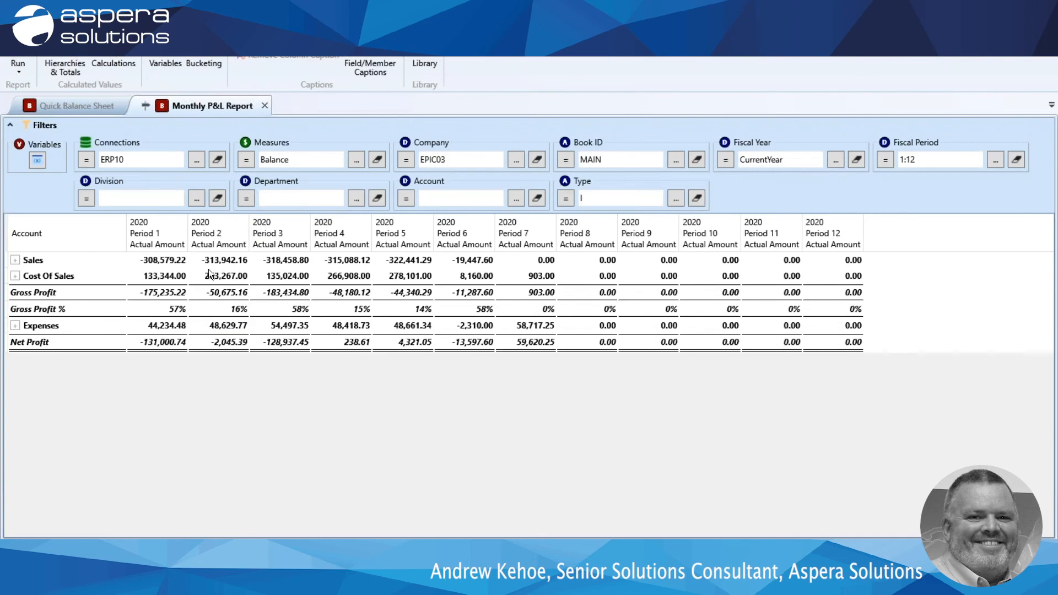
Expand the Sales row and view the drill-through options for the Period 2 Sales total and 4010 - Sales - Fabricated in Period 1.
left_click(15, 260)
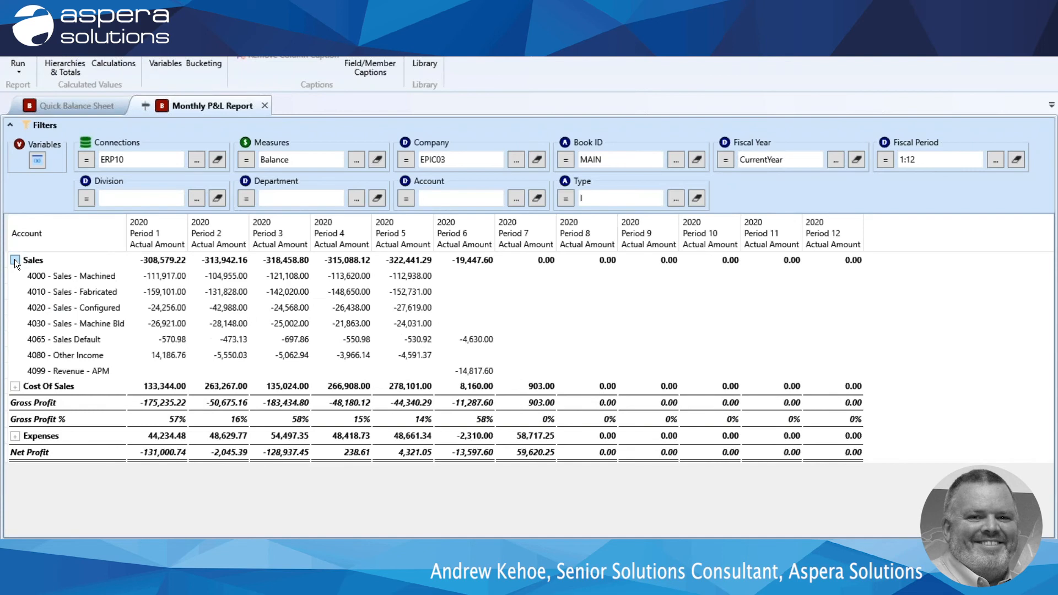
left_click(223, 258)
right_click(222, 258)
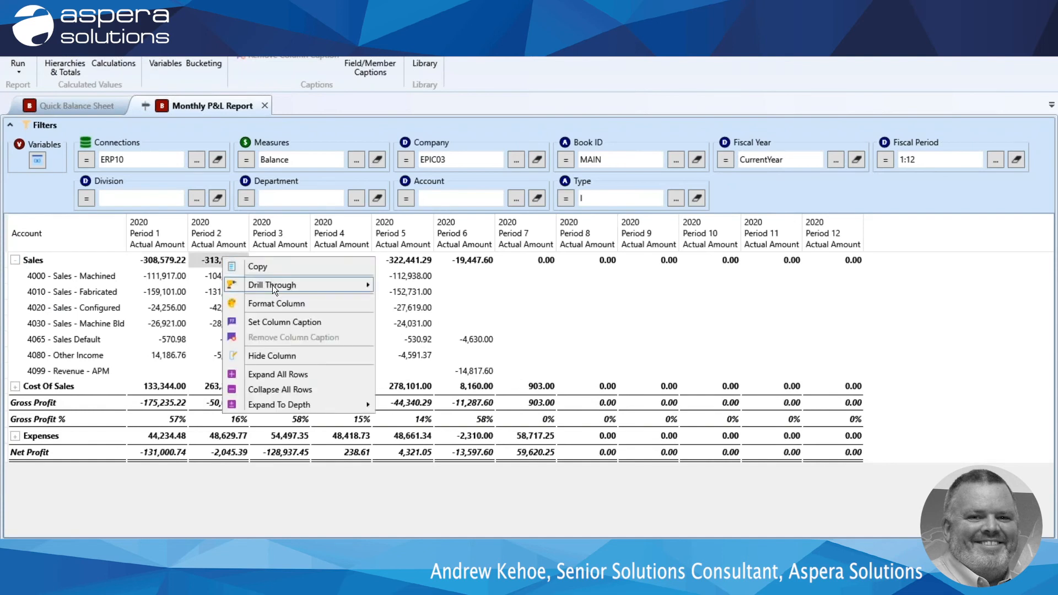
mouse_move(272, 286)
left_click(175, 290)
right_click(176, 290)
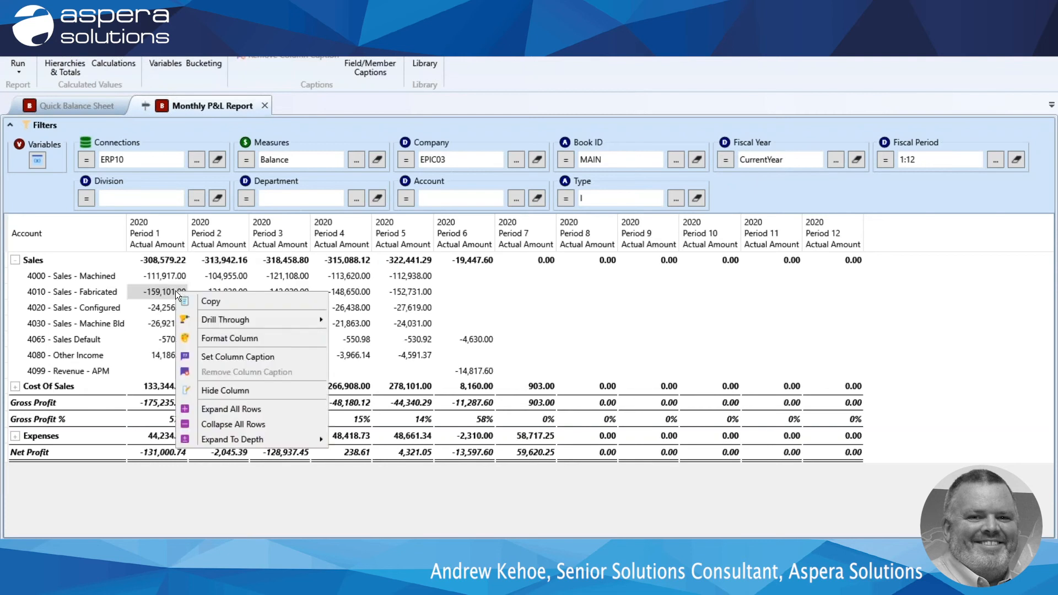
mouse_move(243, 322)
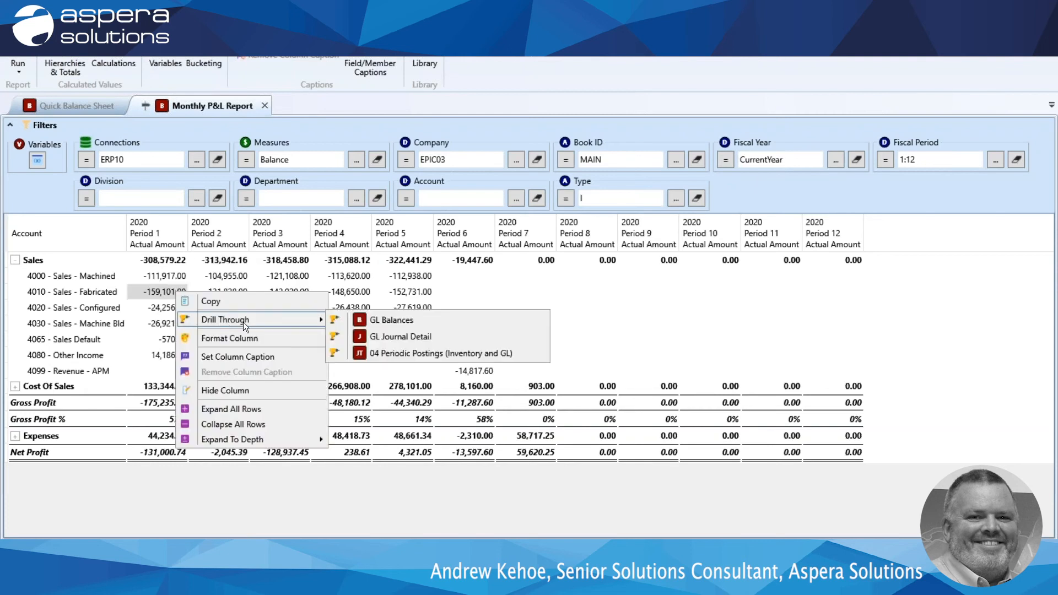
In the Quick Balance Sheet, drill through the Period 6 amount of 1200 - Inventory - Raw Material to GL Journal Detail, and close that report.
left_click(63, 105)
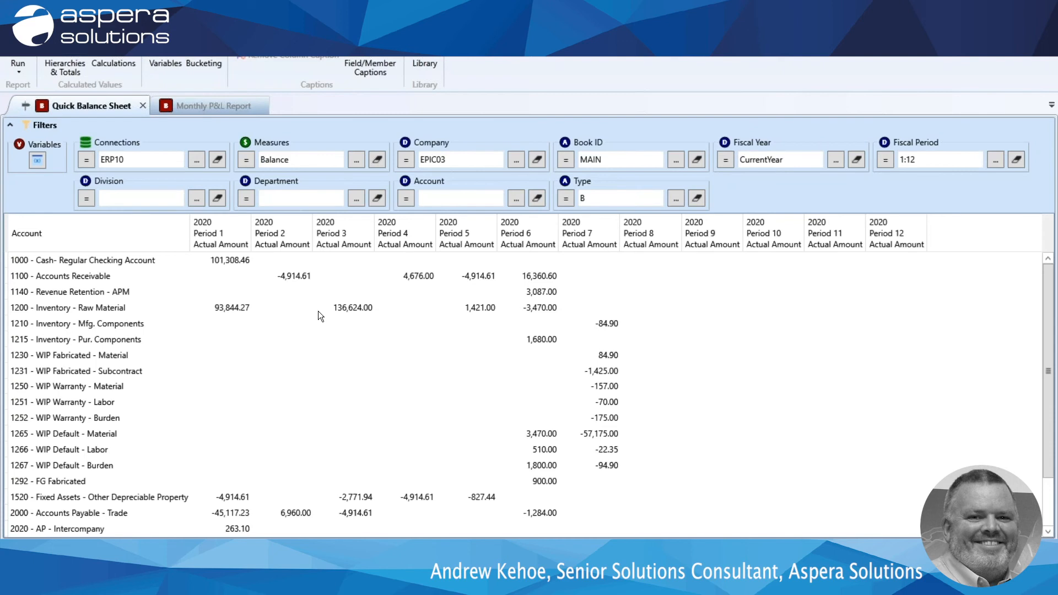
left_click(539, 308)
right_click(541, 306)
mouse_move(600, 333)
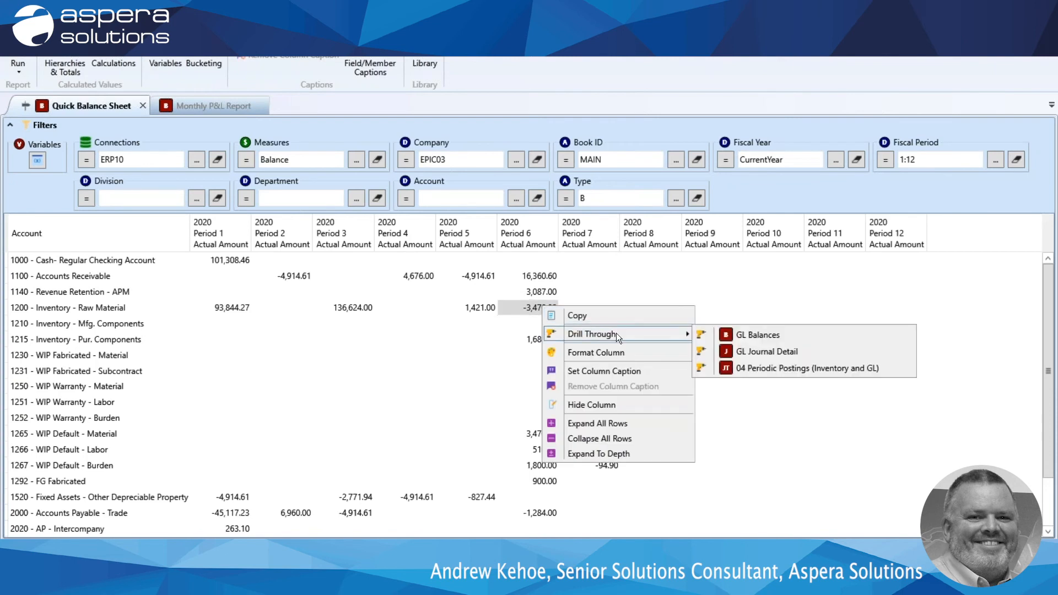
left_click(747, 352)
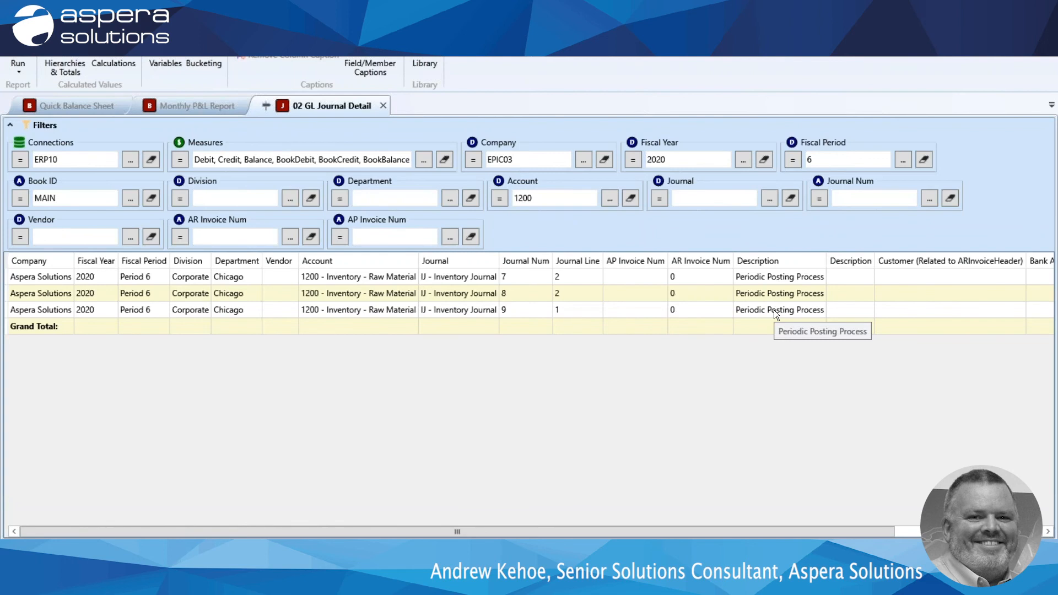
left_click(382, 106)
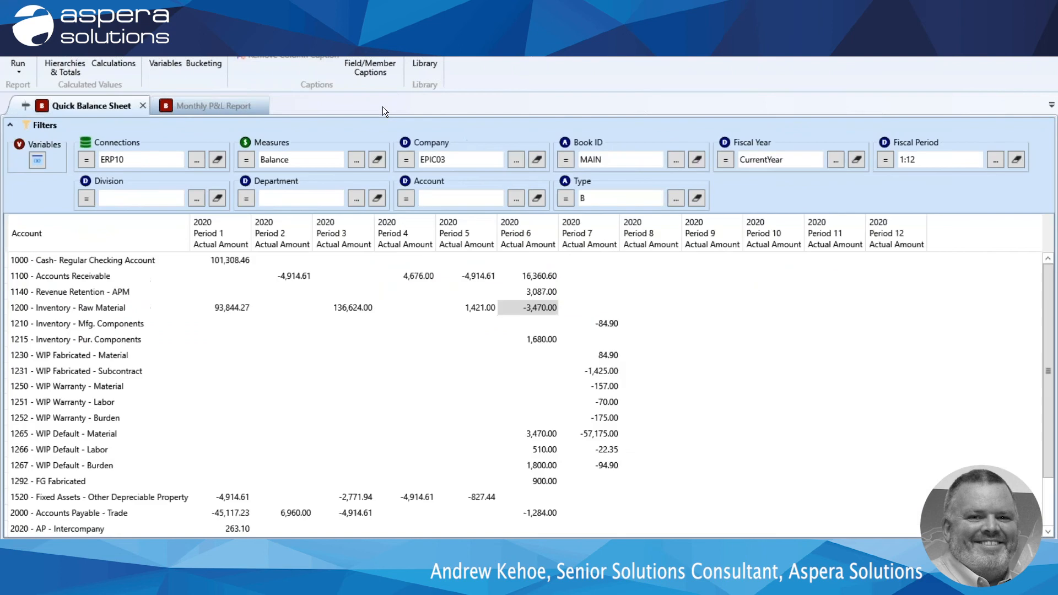
Drill through the Period 6 raw material inventory amount to 04 Periodic Postings (Inventory and GL) and review its columns.
right_click(534, 308)
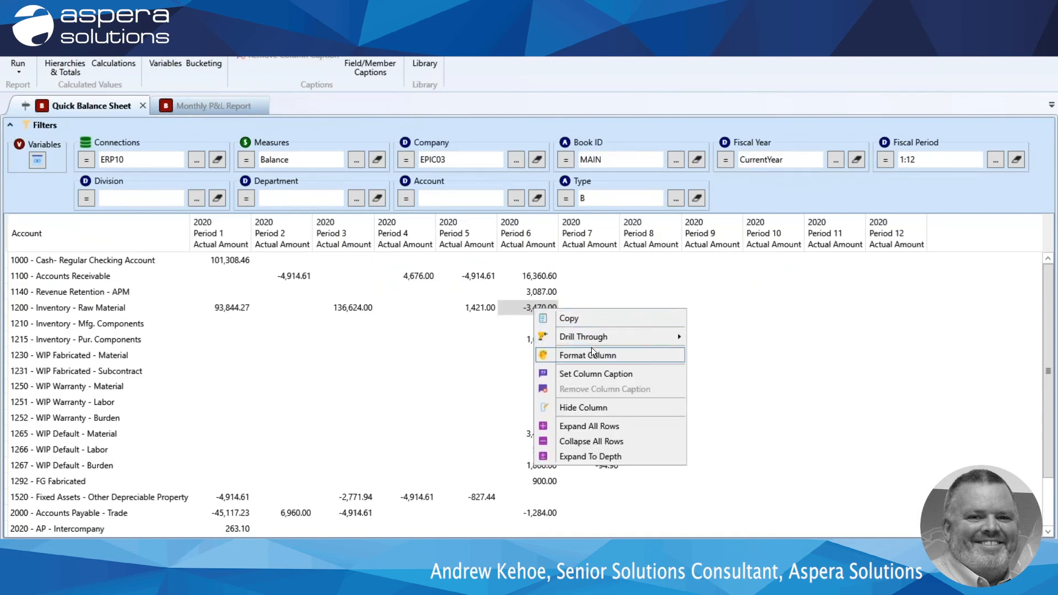
mouse_move(601, 340)
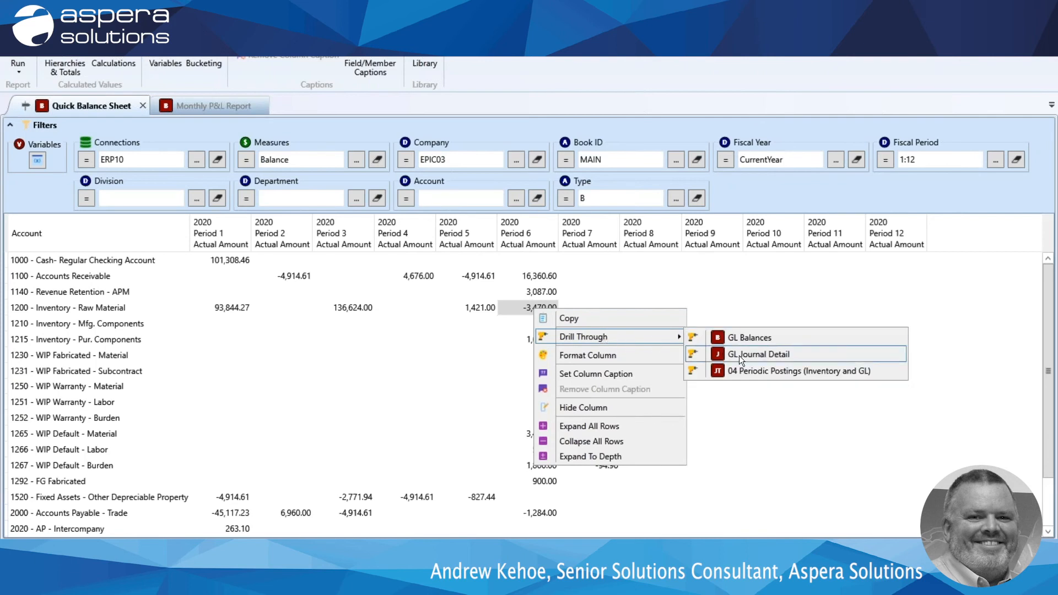
left_click(769, 372)
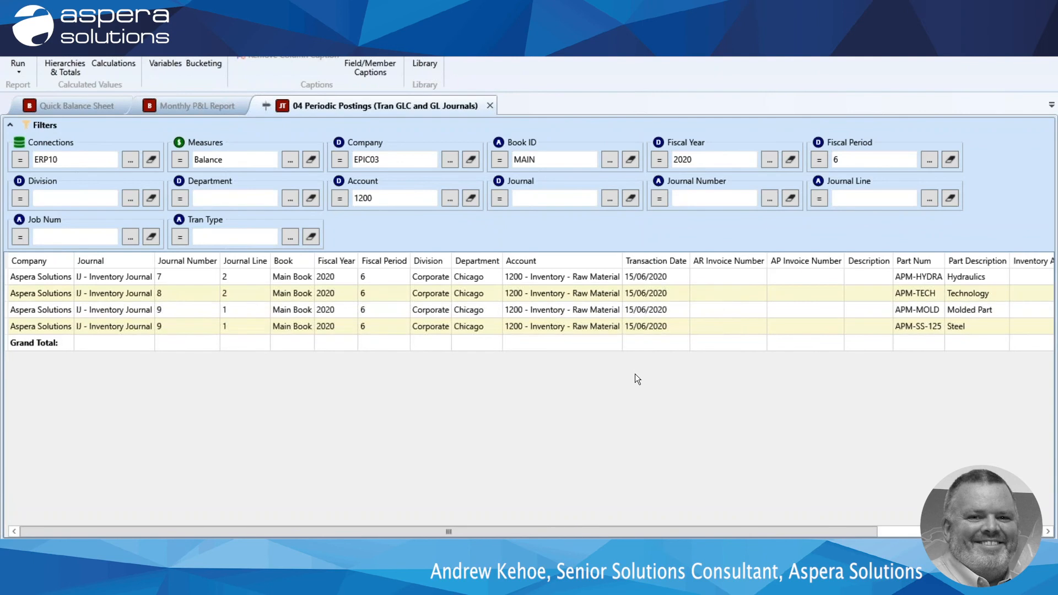
left_click_drag(610, 532, 664, 534)
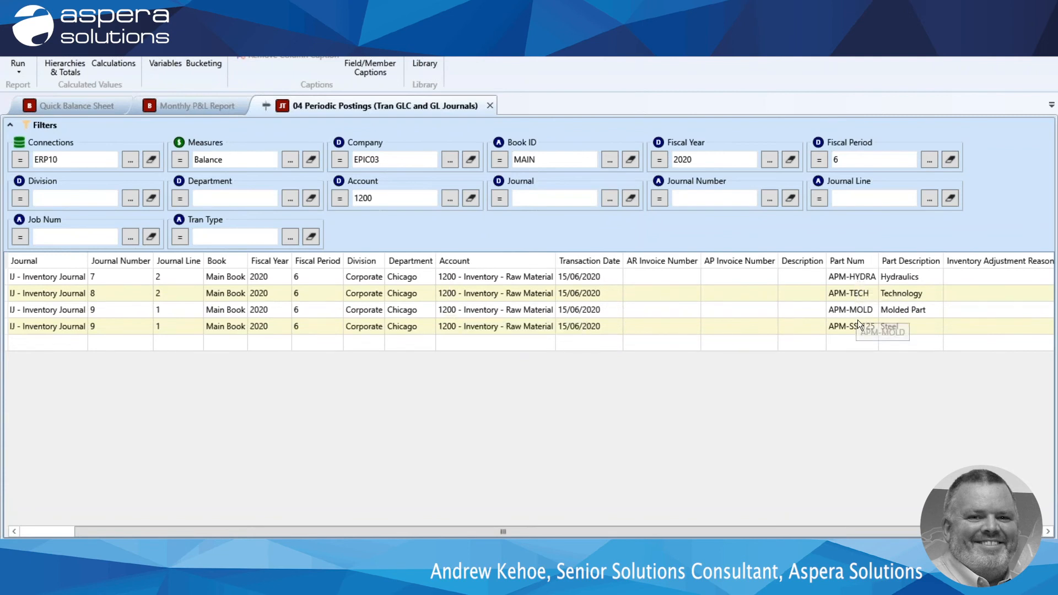
left_click_drag(694, 529, 817, 537)
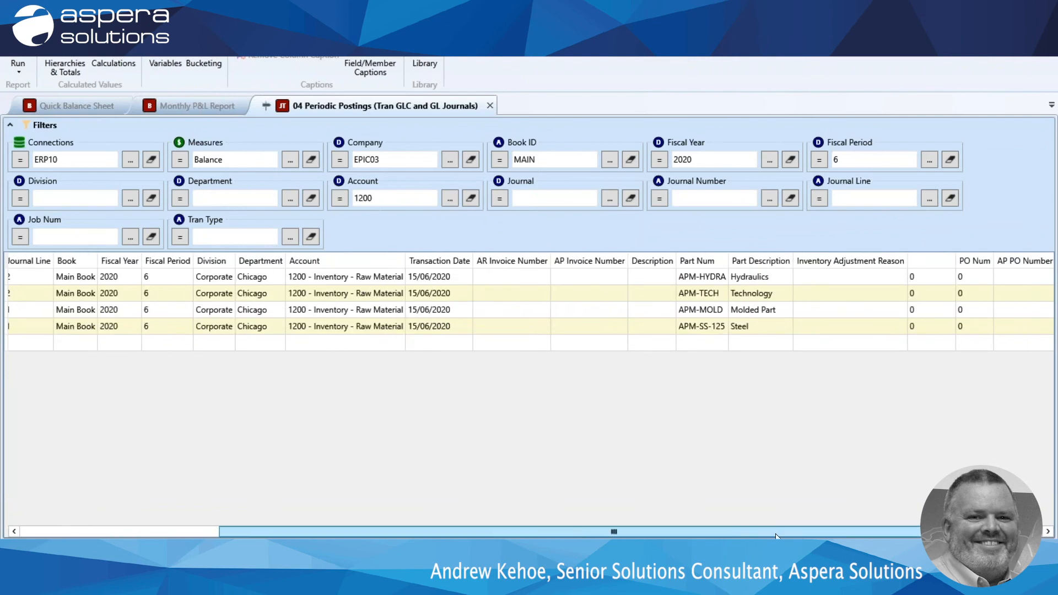
left_click_drag(737, 532, 794, 537)
left_click_drag(642, 532, 434, 532)
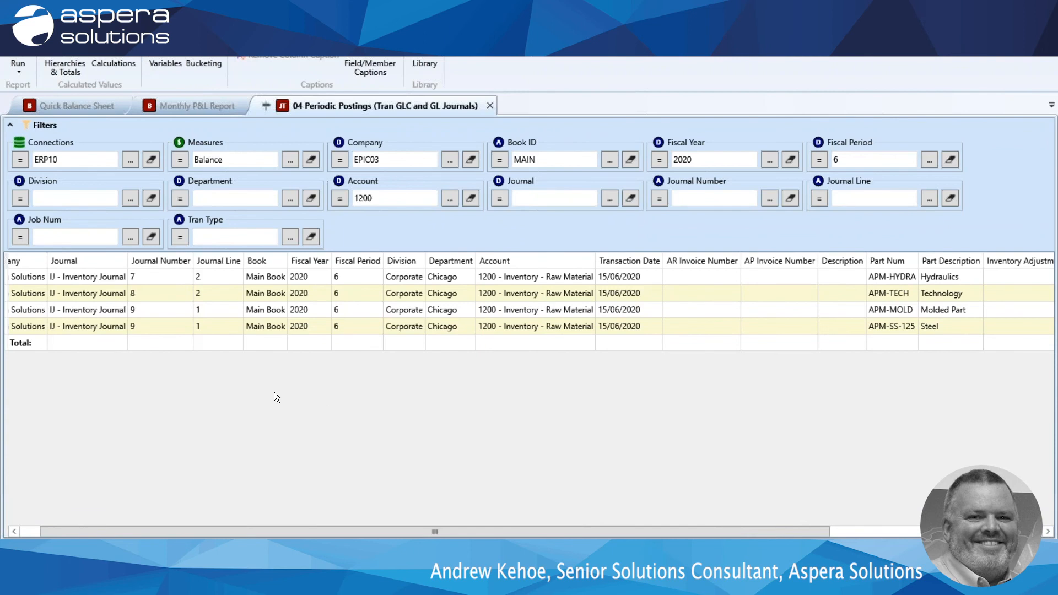
Find the Tran Type field of Part Activity Transaction and add it as a column in the periodic postings report.
left_click(71, 26)
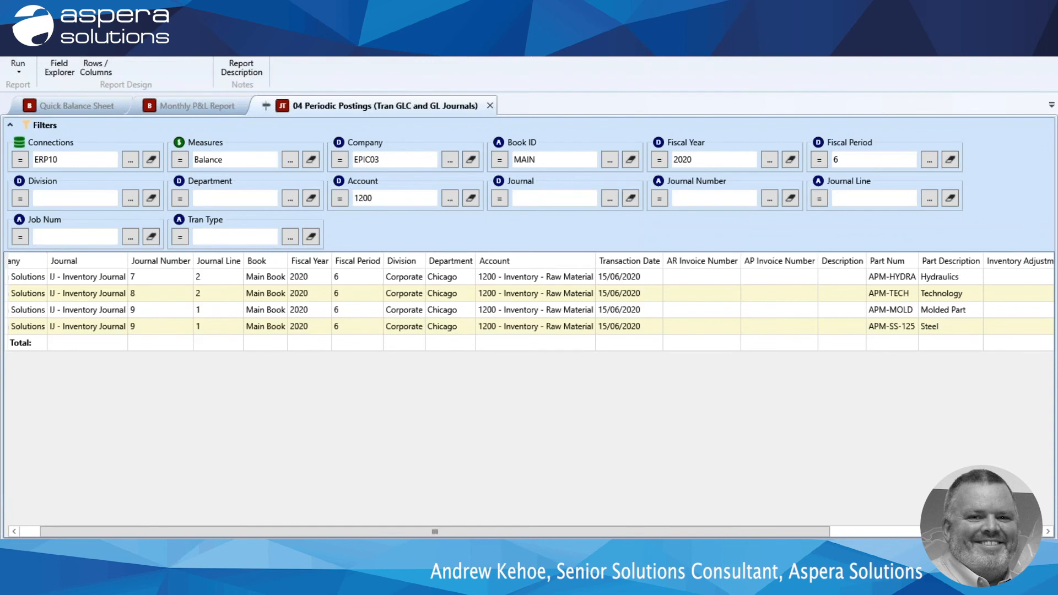
left_click(59, 67)
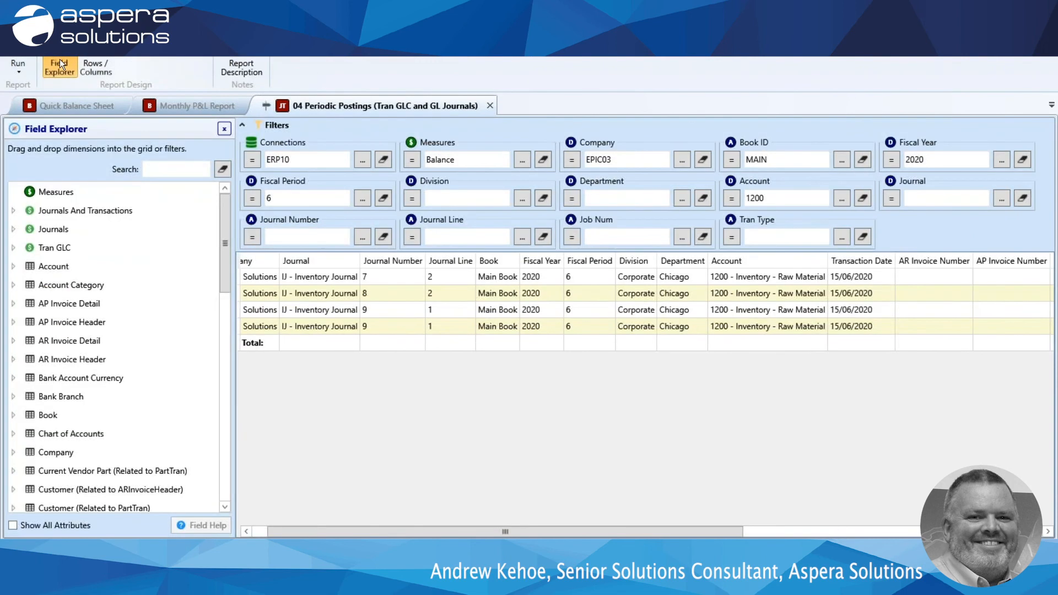
left_click(169, 174)
type("tran")
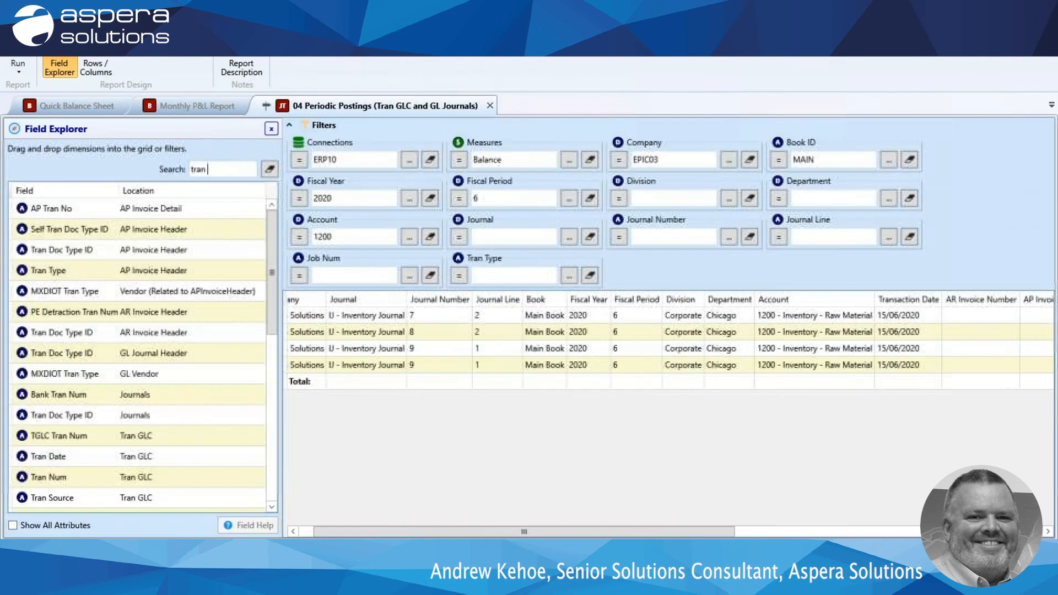
type(" typ")
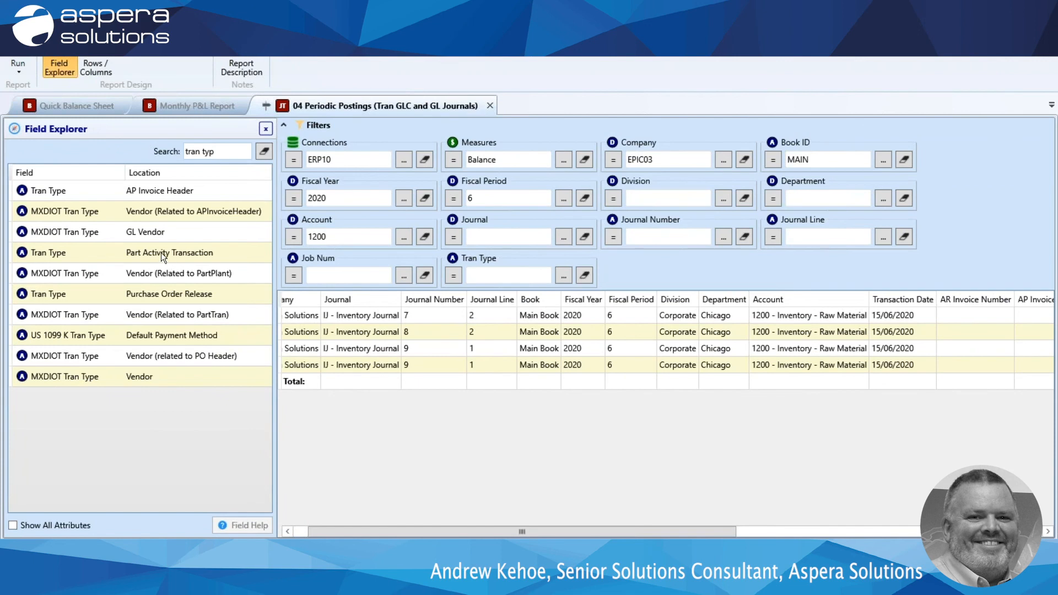
left_click_drag(44, 252, 424, 314)
left_click_drag(531, 532, 725, 532)
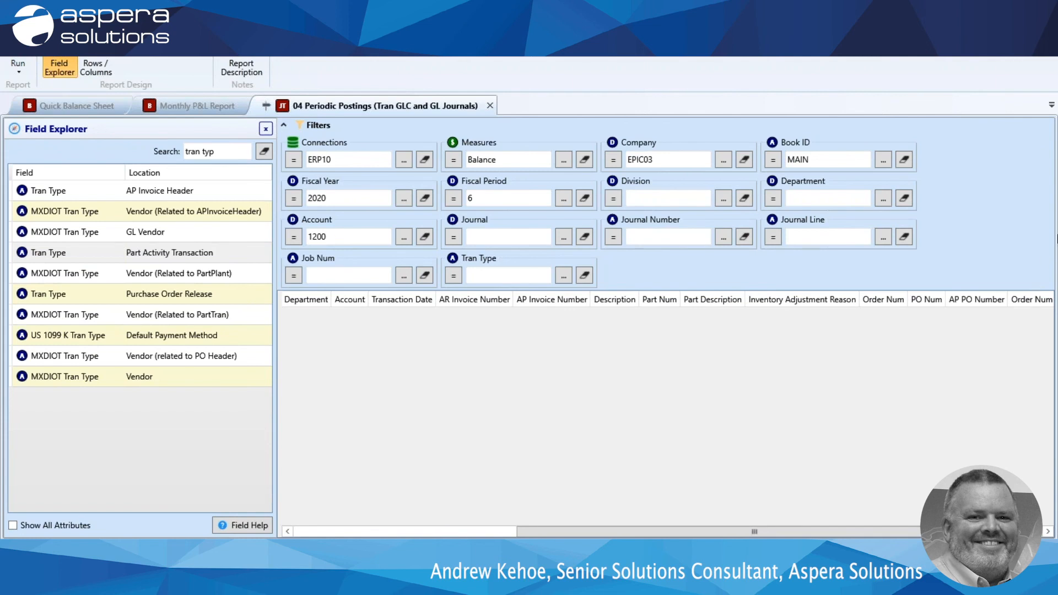
left_click_drag(730, 531, 807, 530)
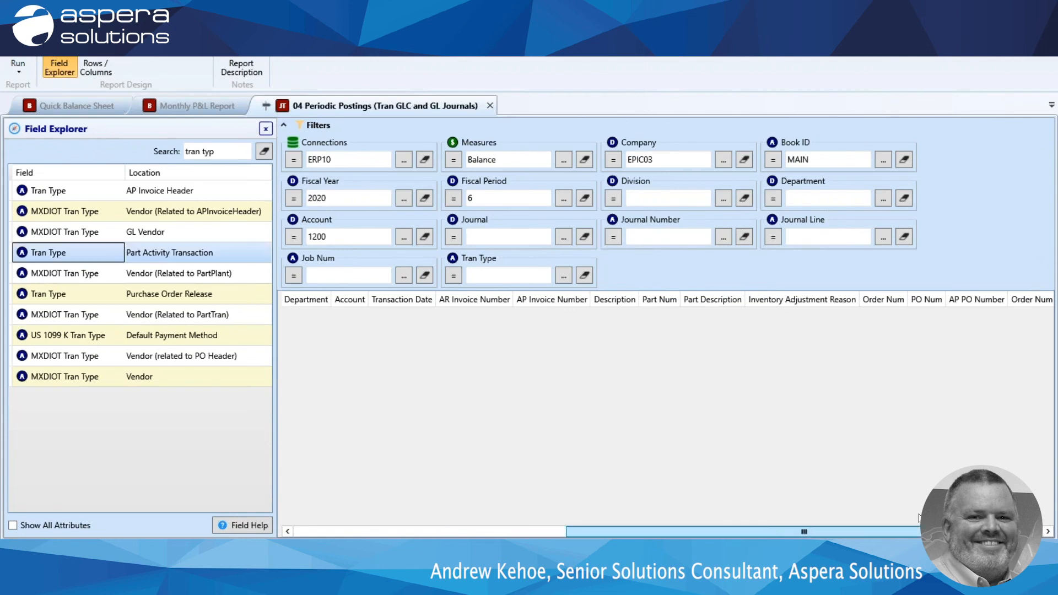
left_click_drag(919, 518, 961, 399)
Move the Tran Type column directly after Transaction Date and run the report.
mouse_move(993, 302)
left_mouse_down()
mouse_move(551, 376)
mouse_move(374, 309)
left_mouse_up()
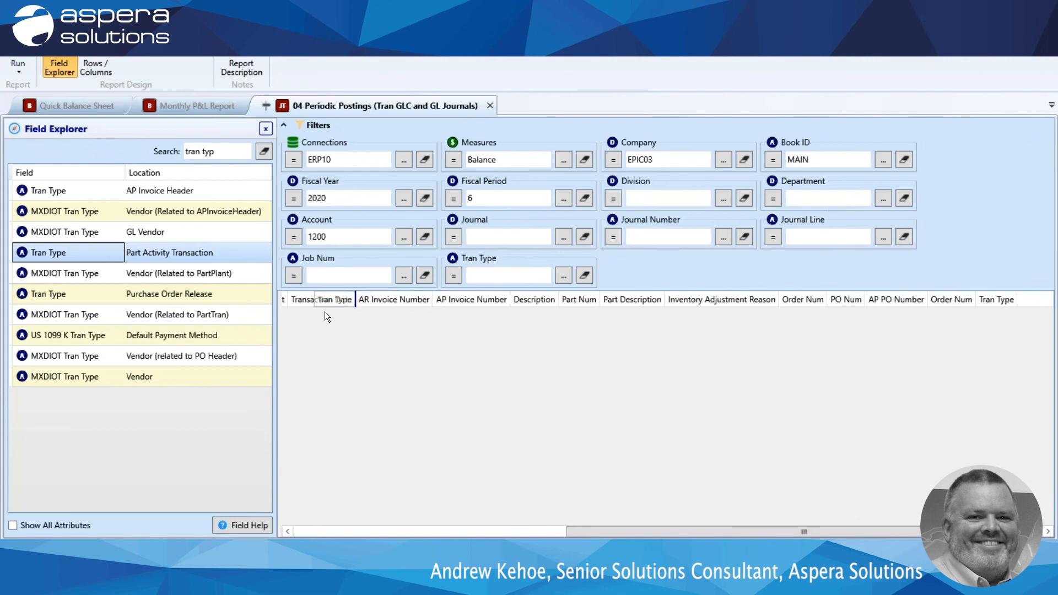
left_click_drag(346, 310, 346, 309)
left_click(18, 65)
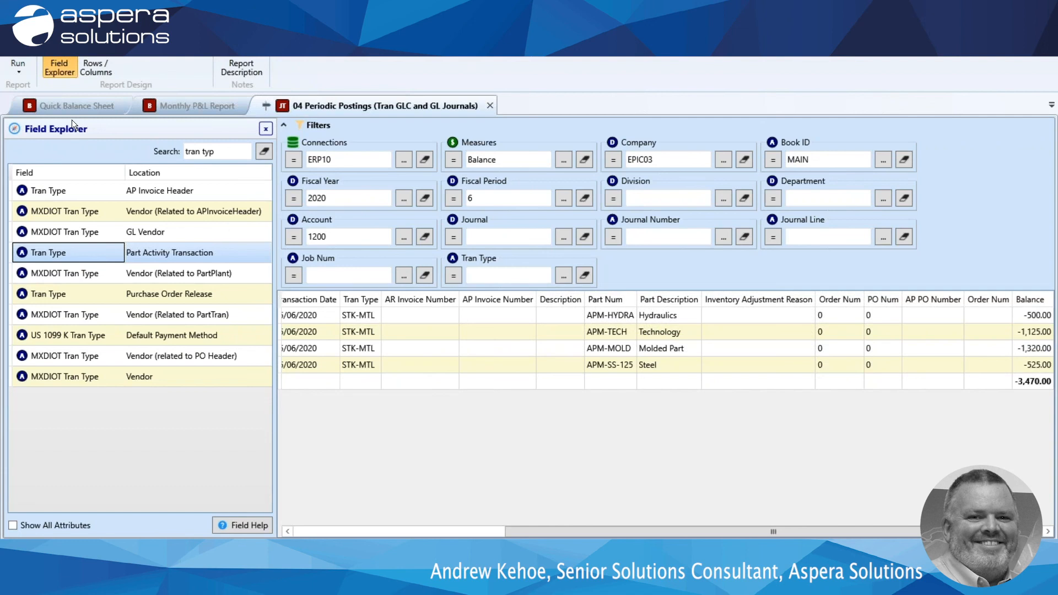
Add the Job Num field of Part Activity Transaction as a column directly after Tran Type, and run the report to review its rows.
left_click_drag(227, 153, 89, 150)
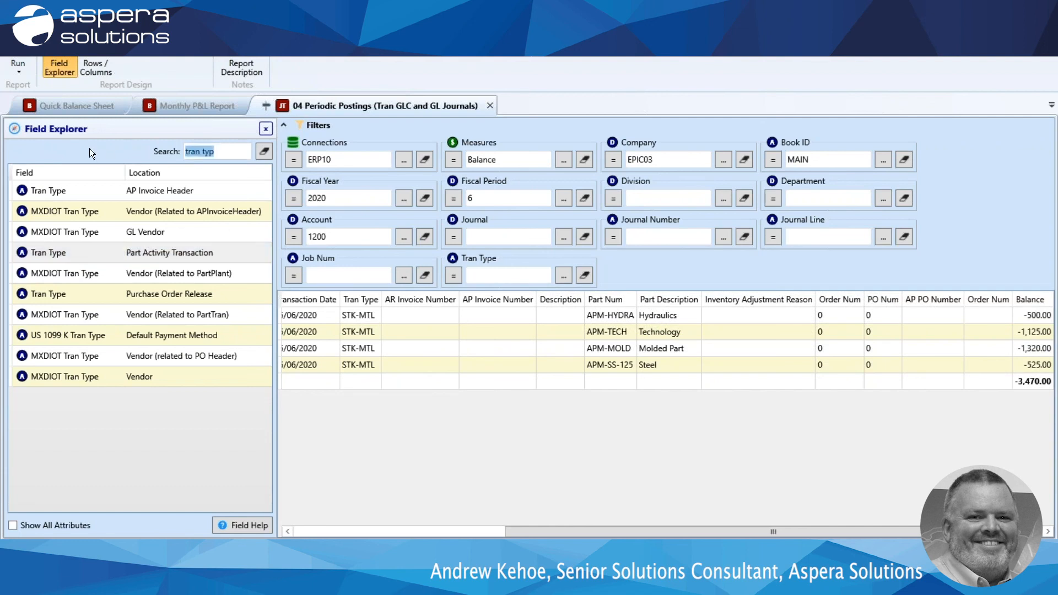
type("j")
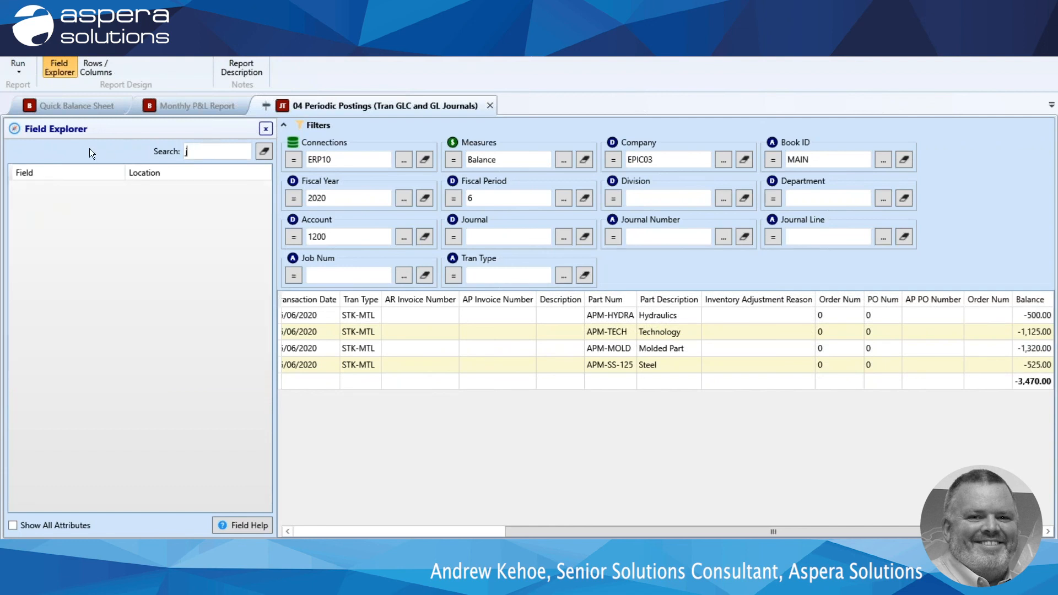
type("ob nu")
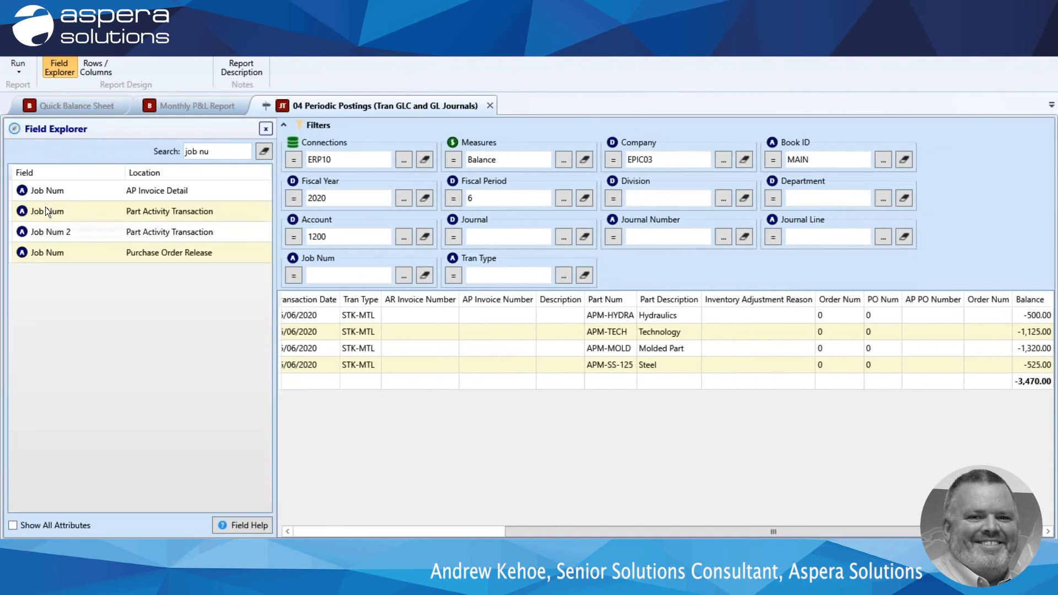
left_click_drag(42, 211, 376, 314)
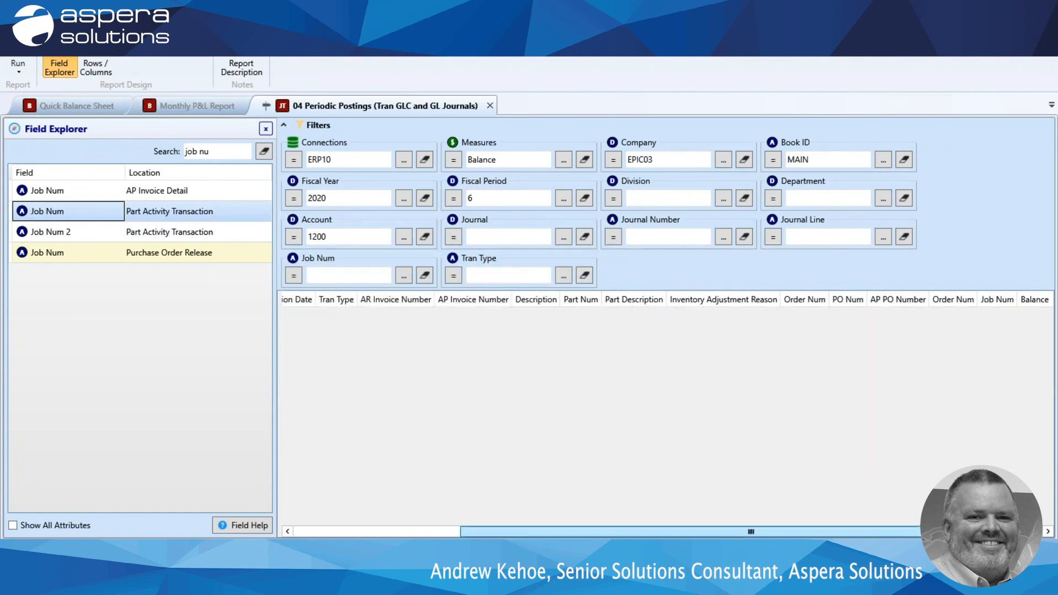
mouse_move(992, 299)
left_mouse_down()
mouse_move(902, 329)
mouse_move(532, 332)
mouse_move(379, 320)
mouse_move(359, 306)
left_mouse_up()
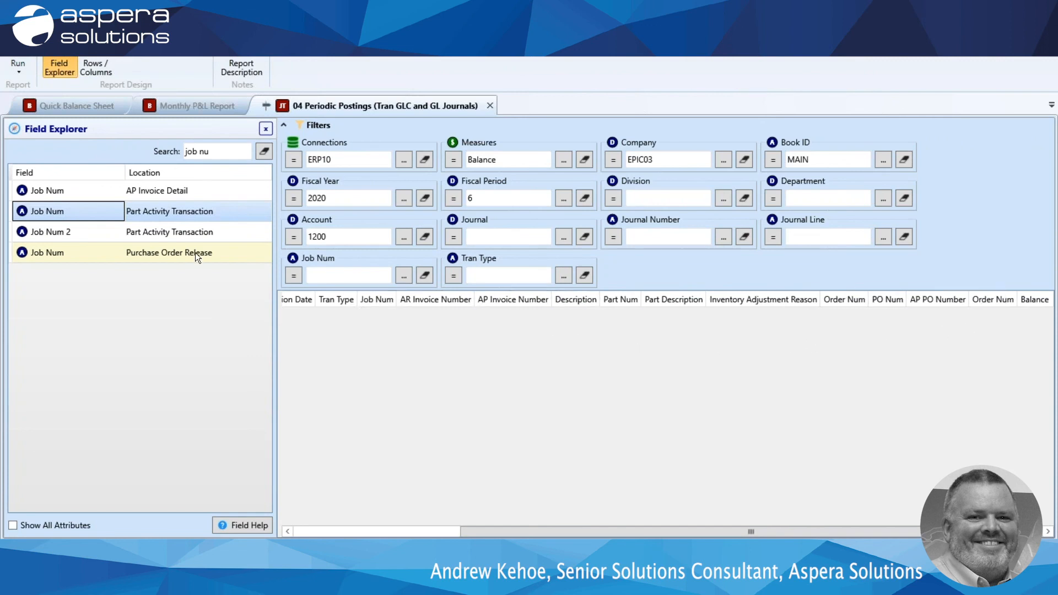
left_click(18, 65)
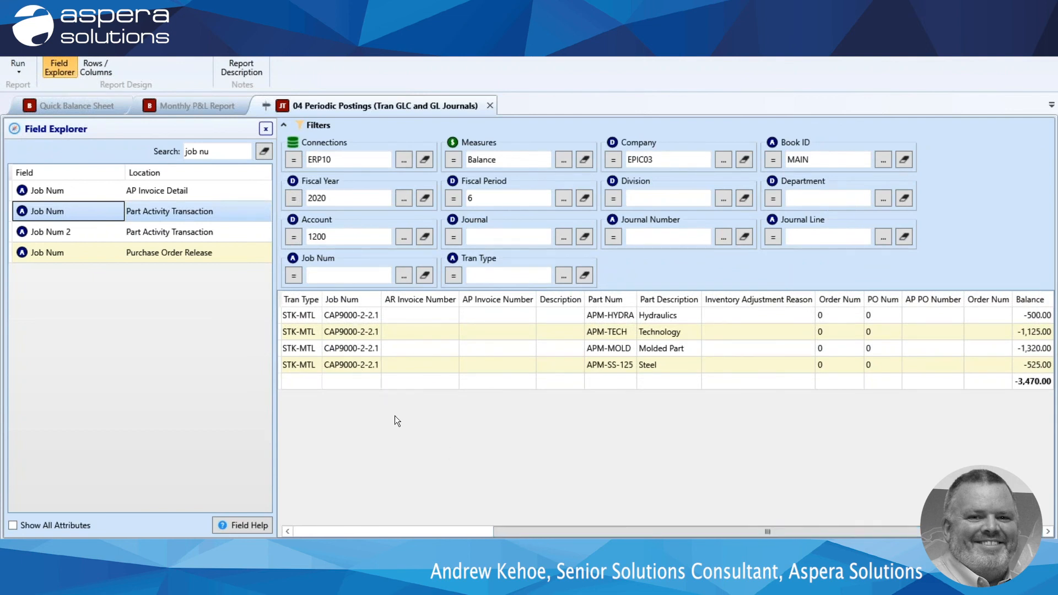
left_click_drag(545, 533, 354, 530)
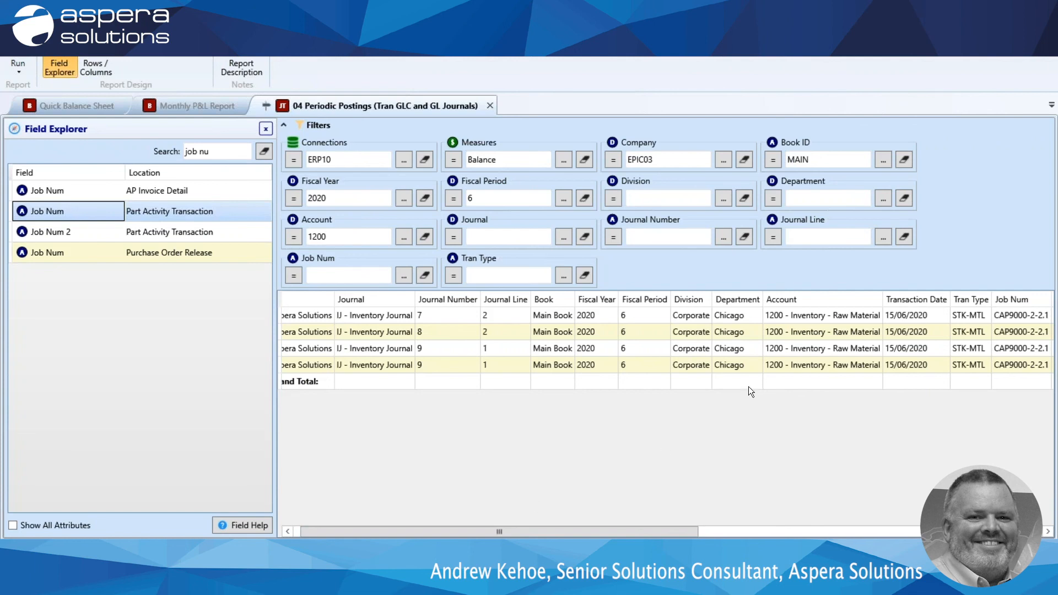
left_click(972, 311)
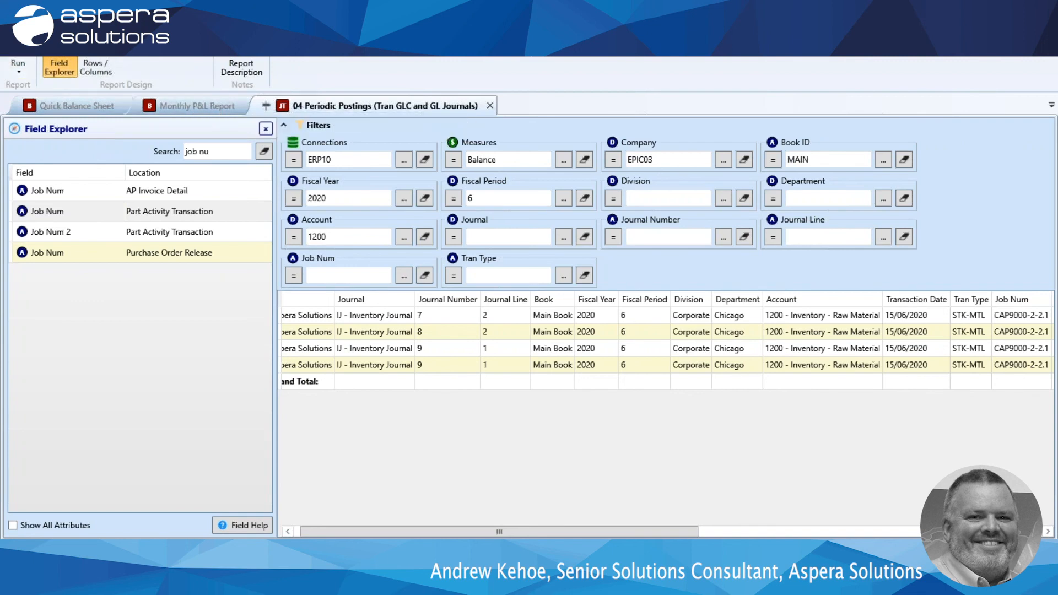
Export all open reports to Excel.
left_click(16, 25)
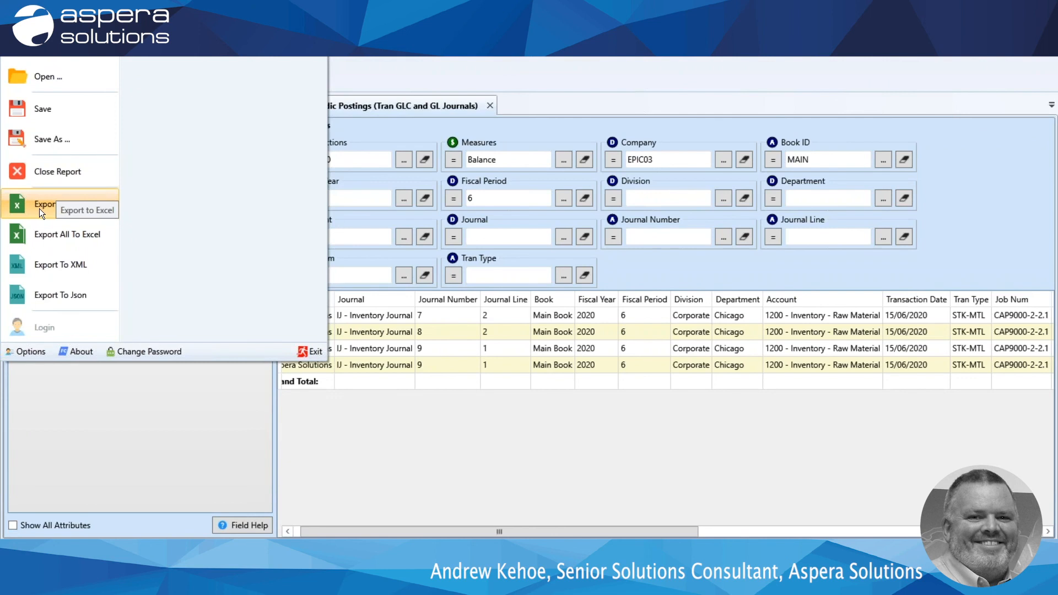
left_click(44, 233)
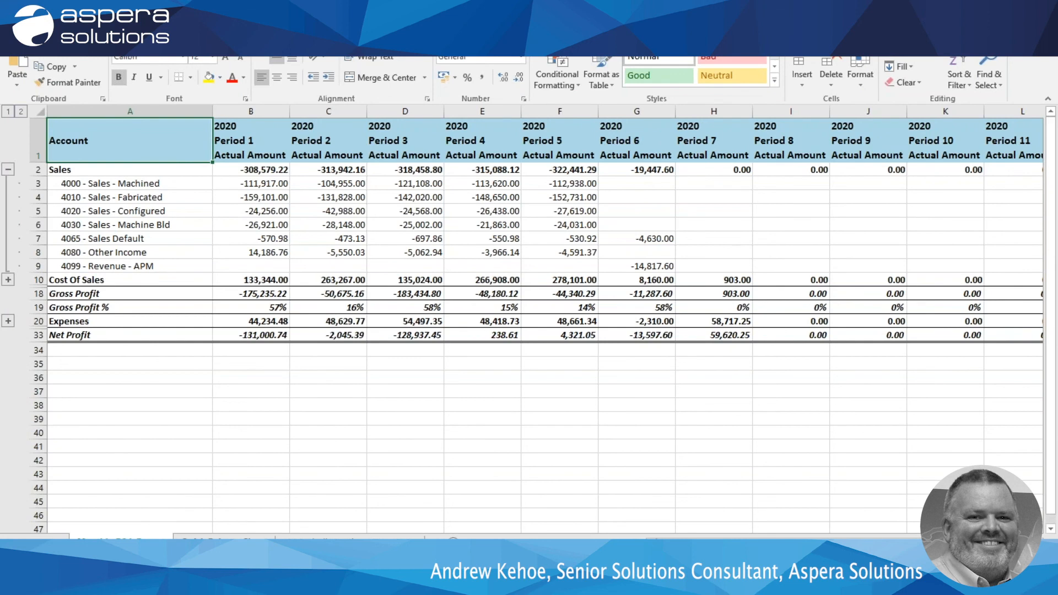
Review the exported report worksheets, and collapse the Sales group and expand the Cost Of Sales group in the monthly P&L sheet.
left_click(224, 542)
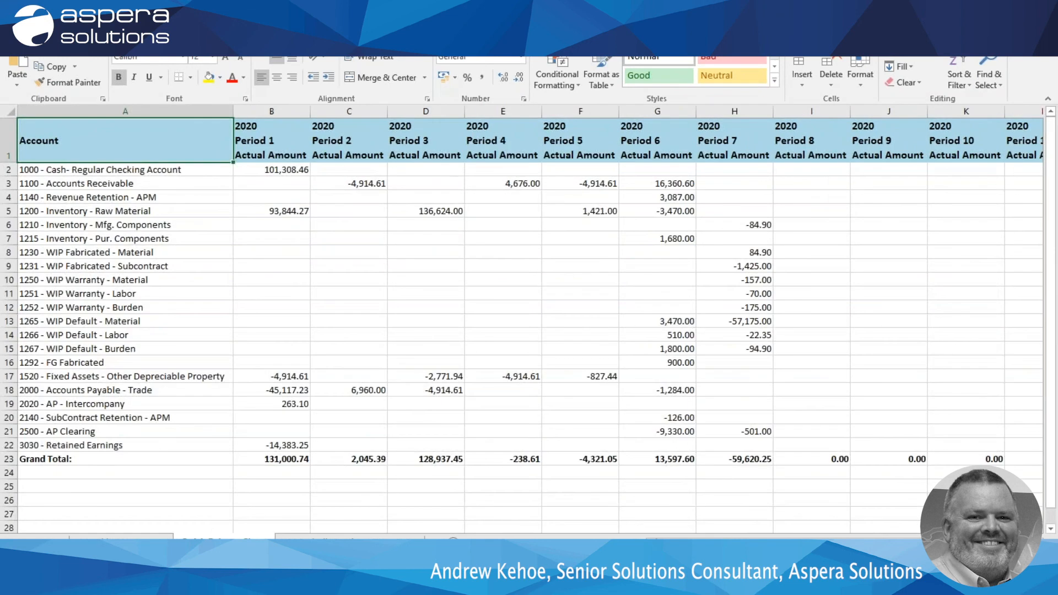
left_click(349, 542)
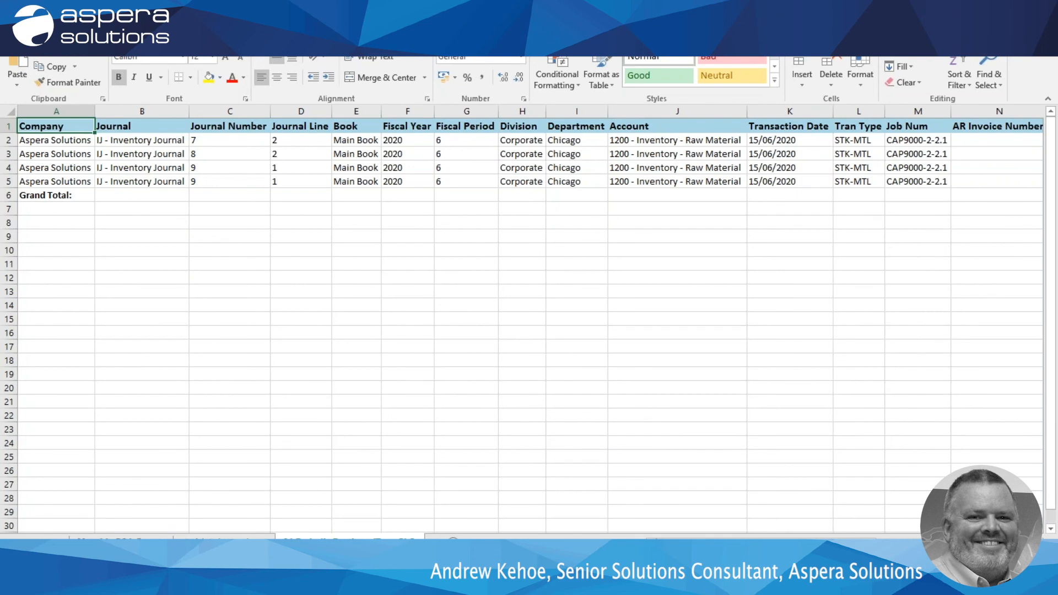
left_click(118, 542)
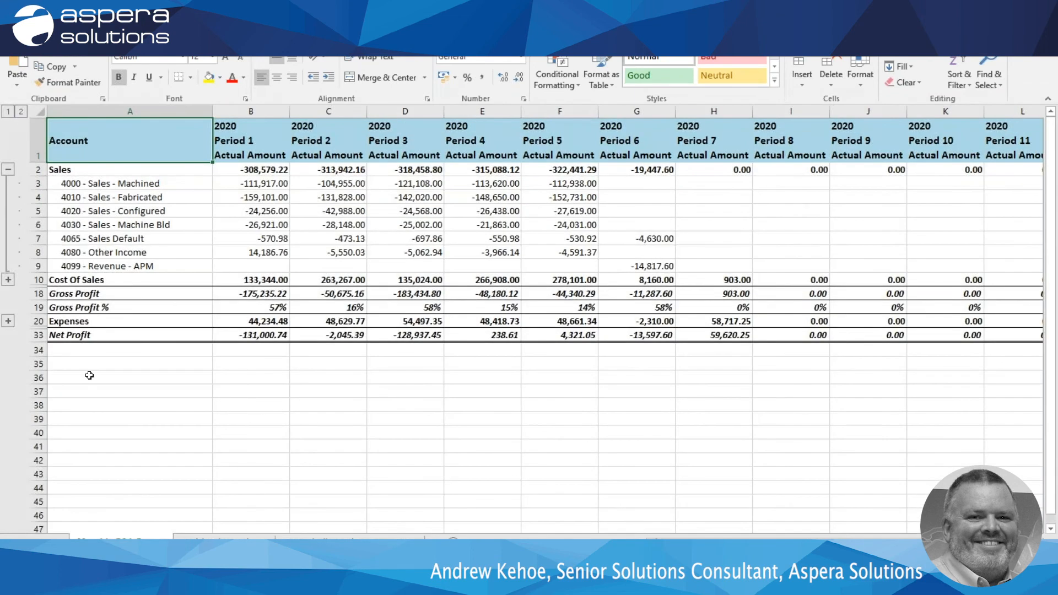
left_click(9, 171)
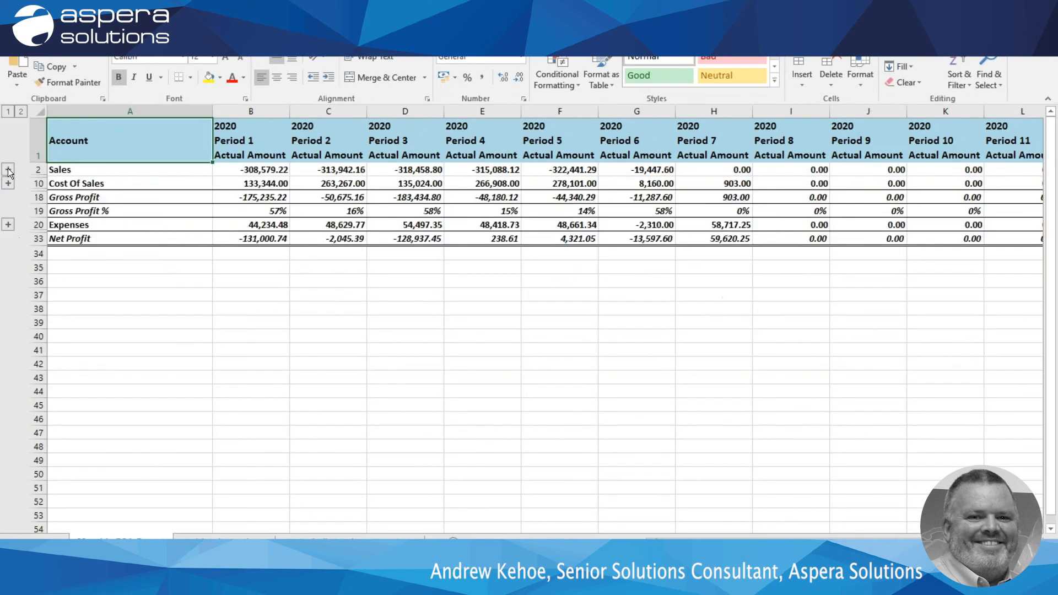
left_click(8, 183)
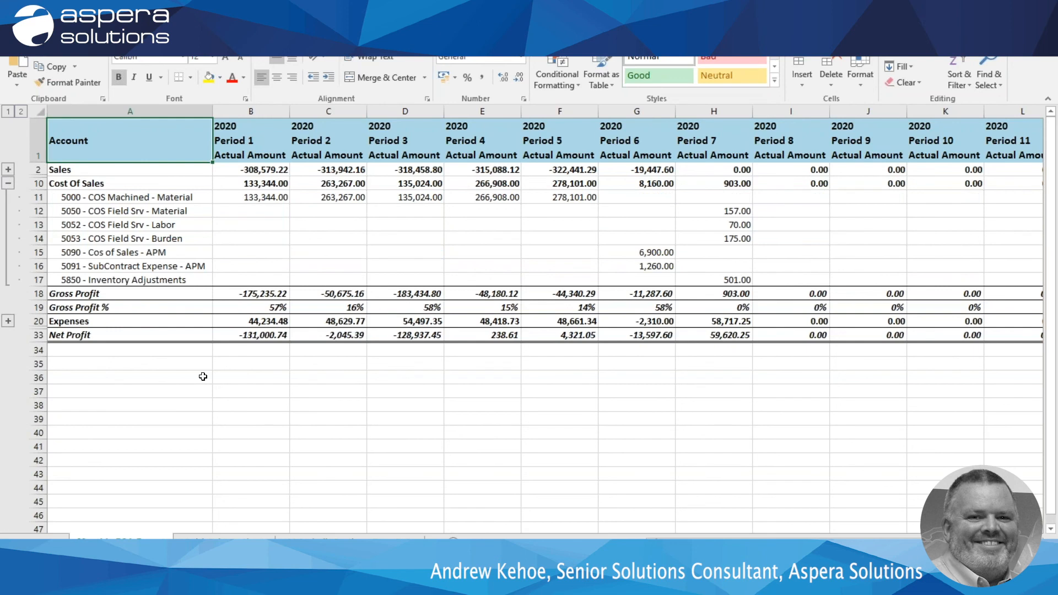
left_click(1040, 301)
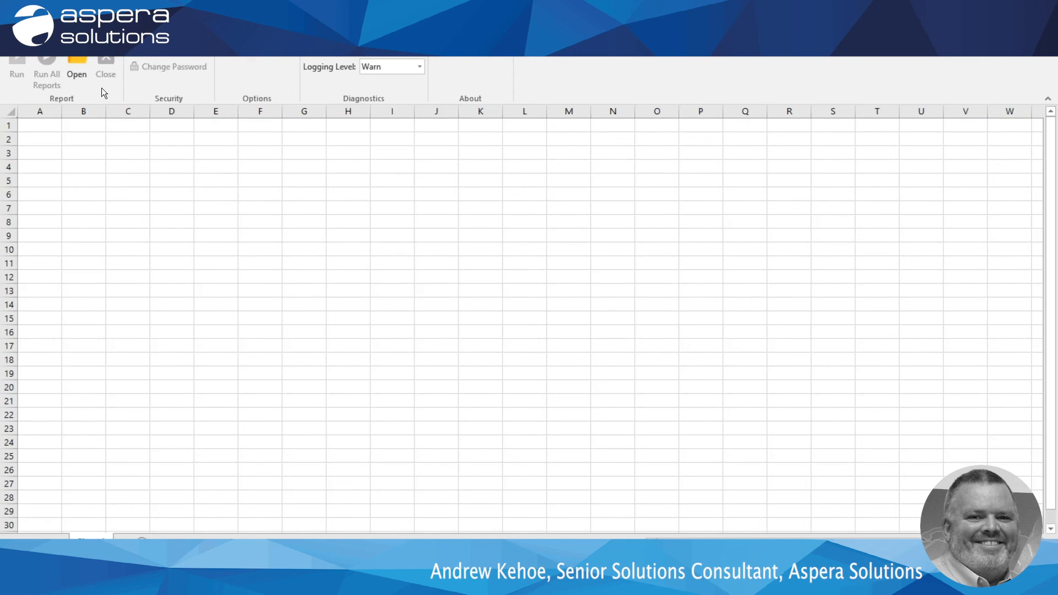
Open the saved Monthly P&L Report from its Shared Reports subfolder into the blank workbook.
left_click(78, 61)
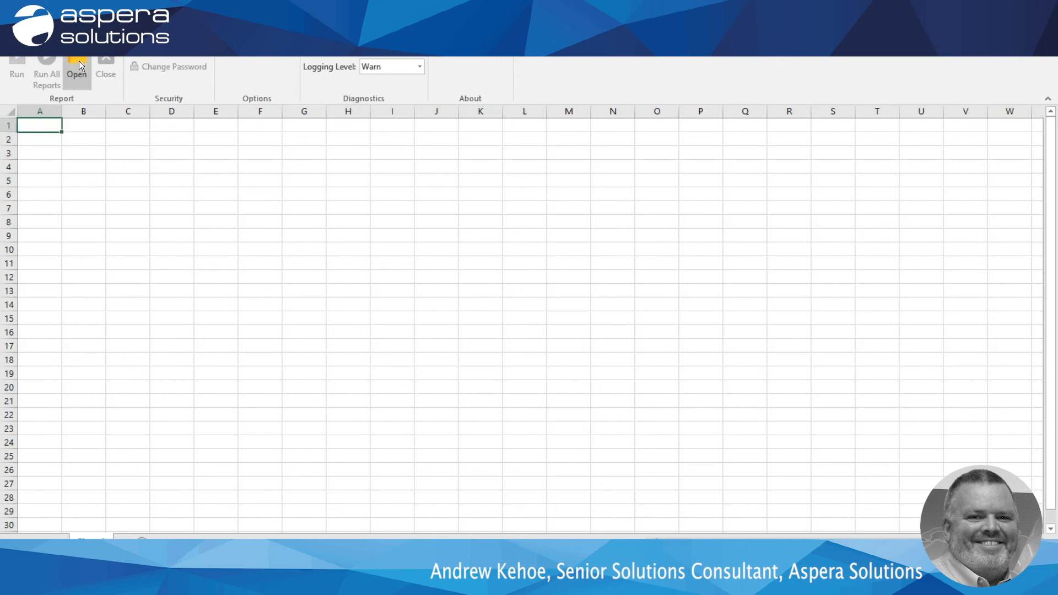
left_click(75, 57)
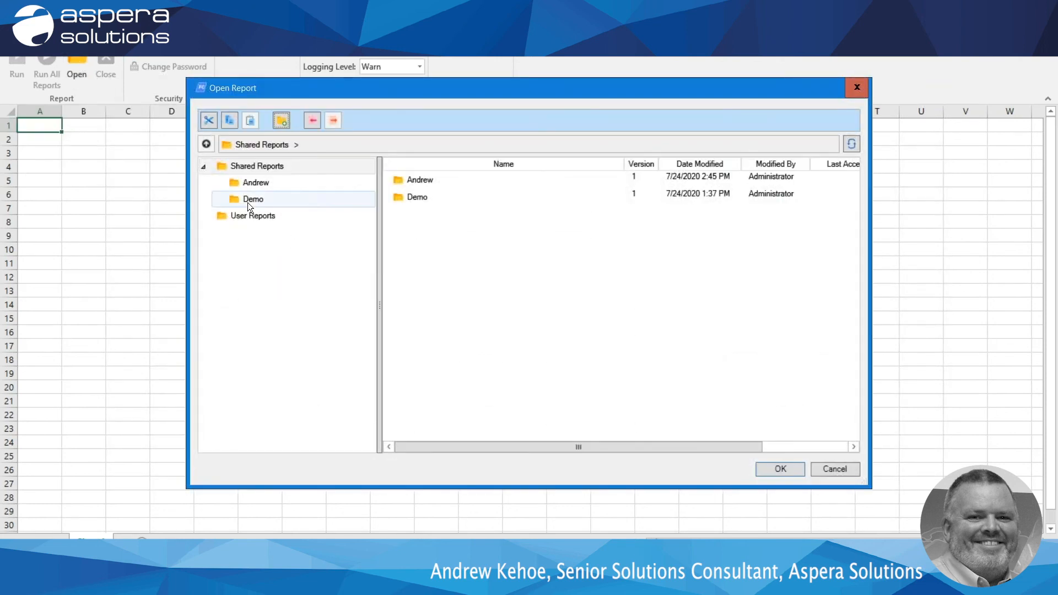
left_click(250, 183)
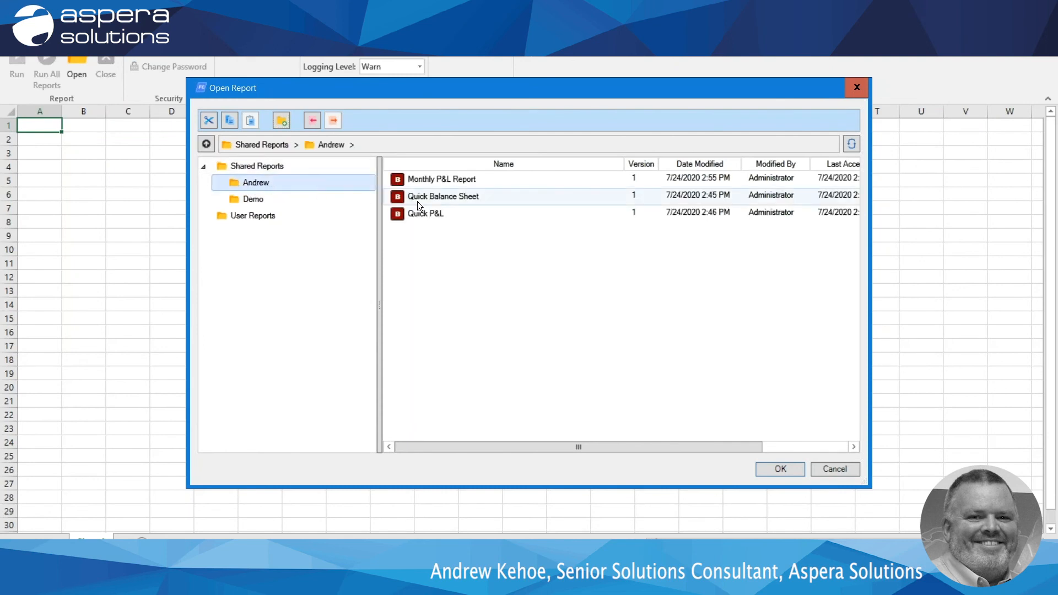
left_click(421, 180)
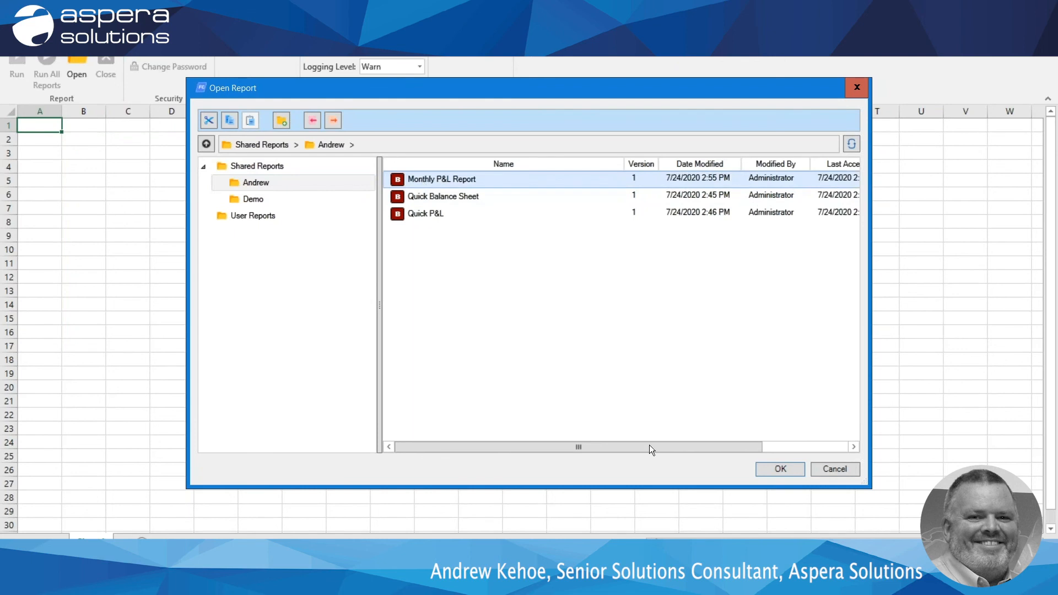
left_click(779, 469)
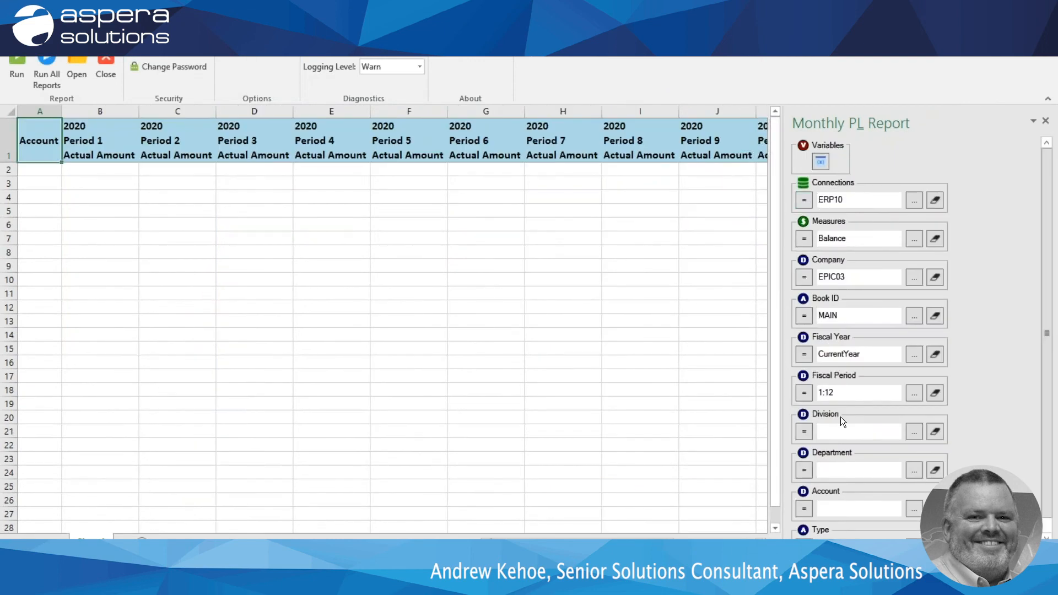
Add the Budget and Variance measures to the report alongside Balance.
left_click(914, 239)
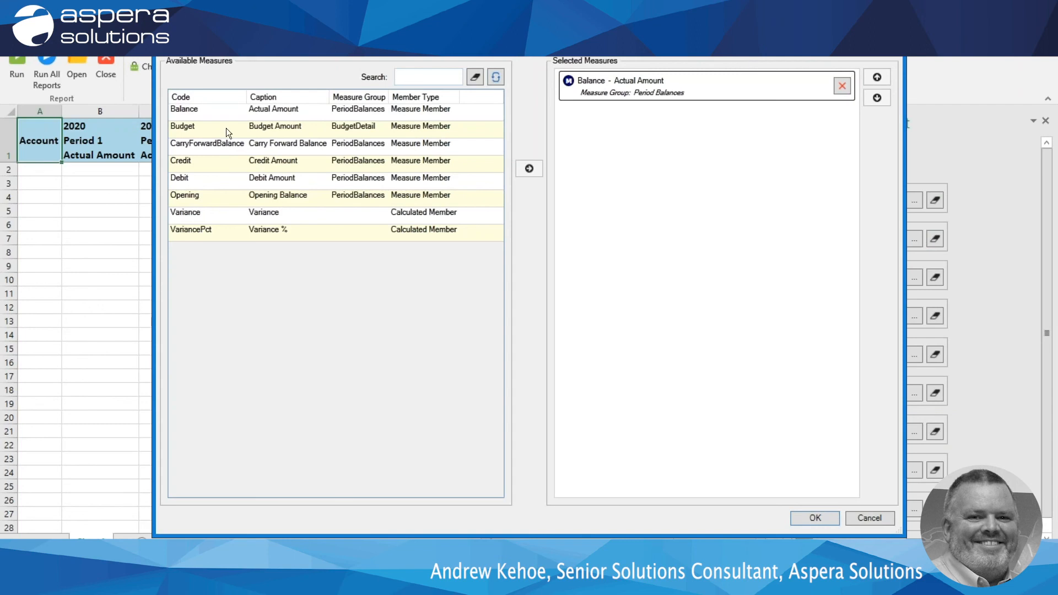
left_click(226, 132)
left_click(213, 218, "ctrl")
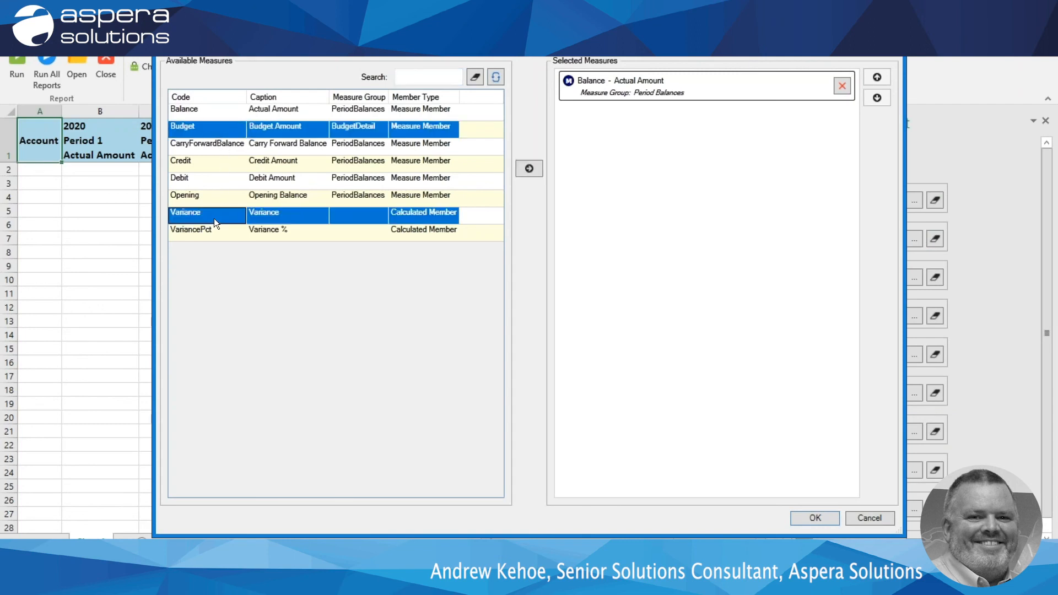
left_click(529, 169)
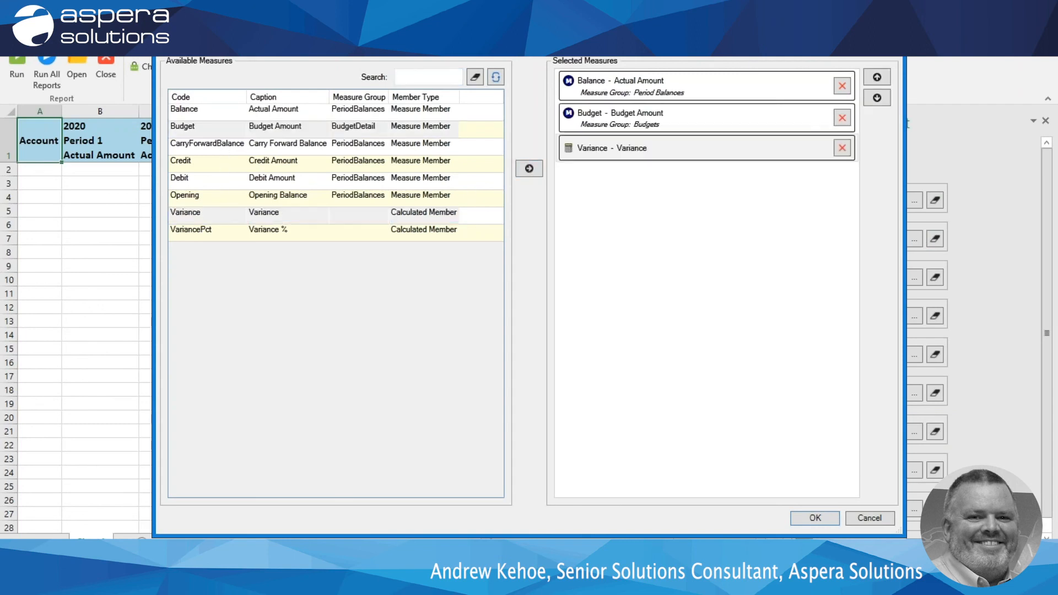
left_click(814, 519)
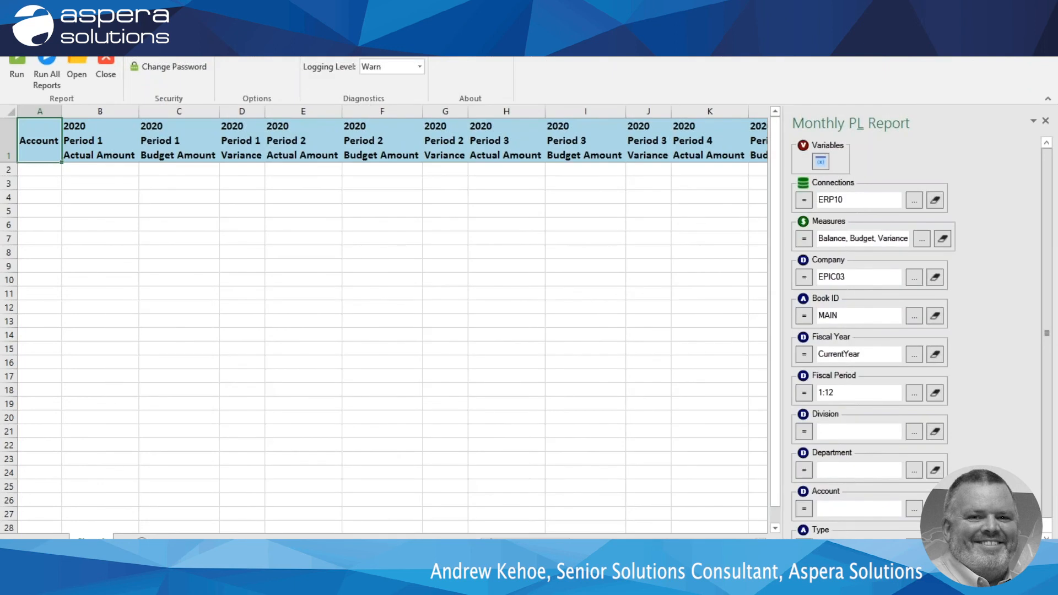
Set the Fiscal Period to Cum12, run the report, and expand the Cost Of Sales group.
left_click(838, 394)
type("Cum")
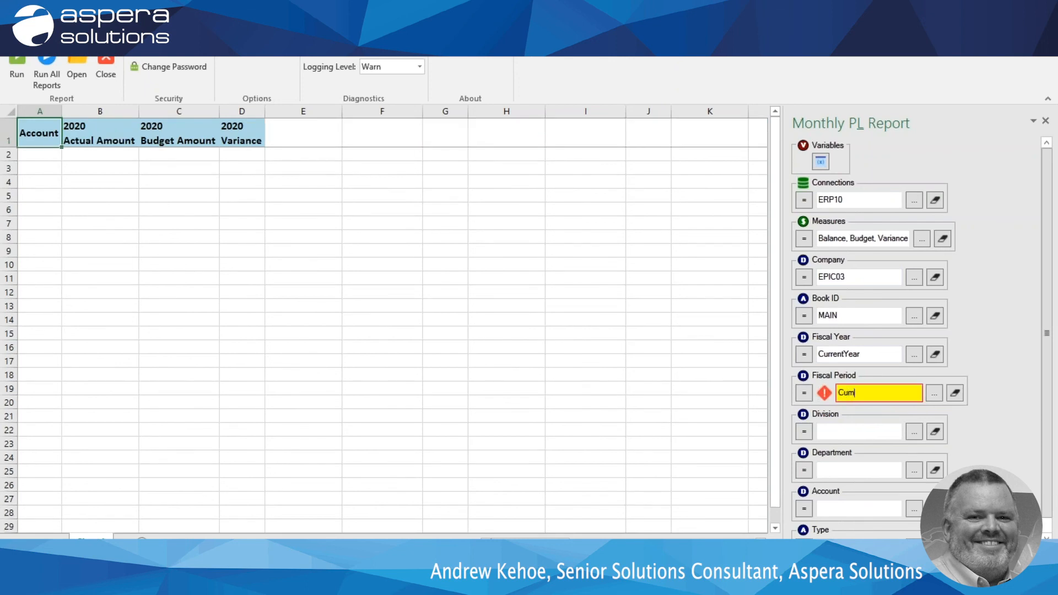
type("12")
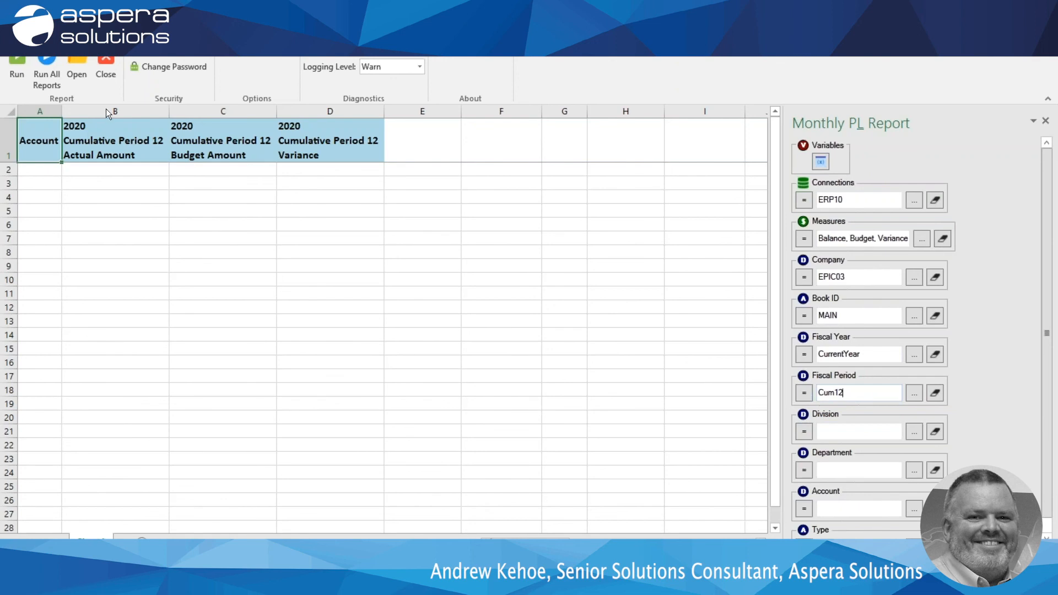
left_click(12, 58)
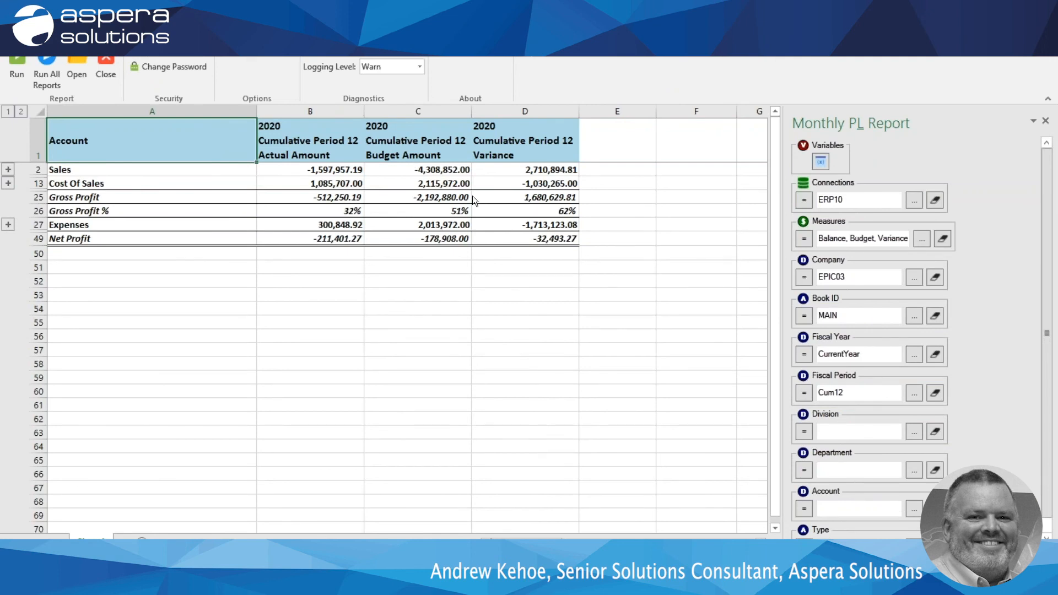
left_click(8, 183)
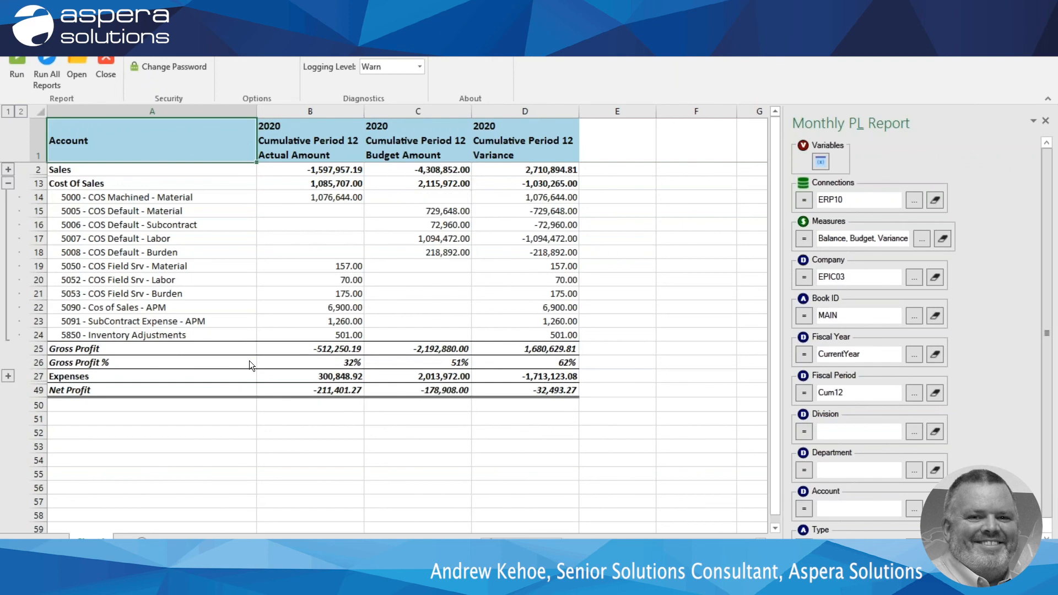